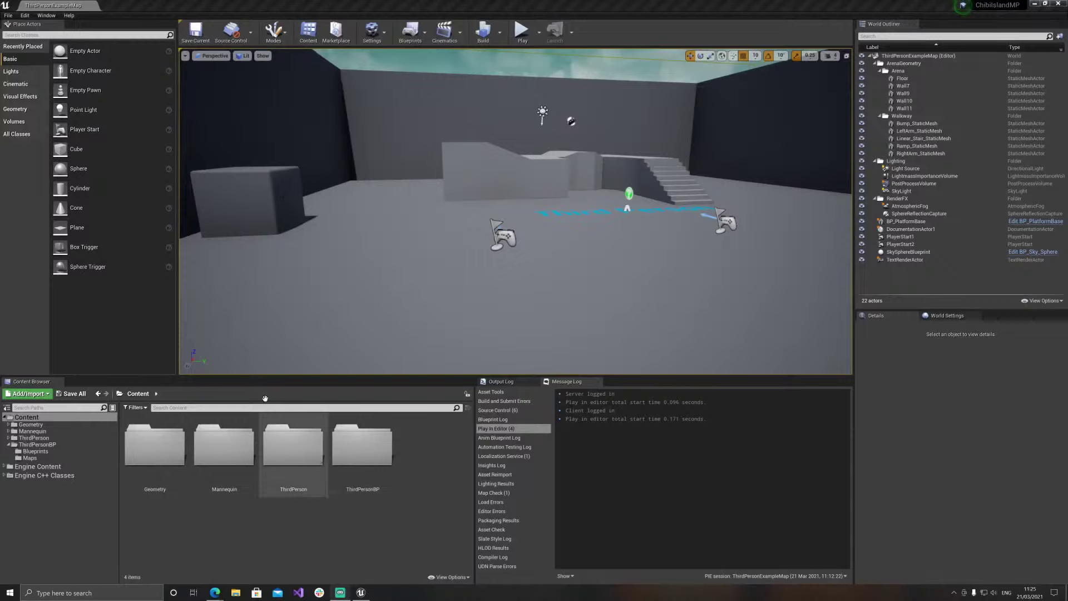
Open BP_PlatformBase from the level and box-select around its Event Tick node
click(263, 181)
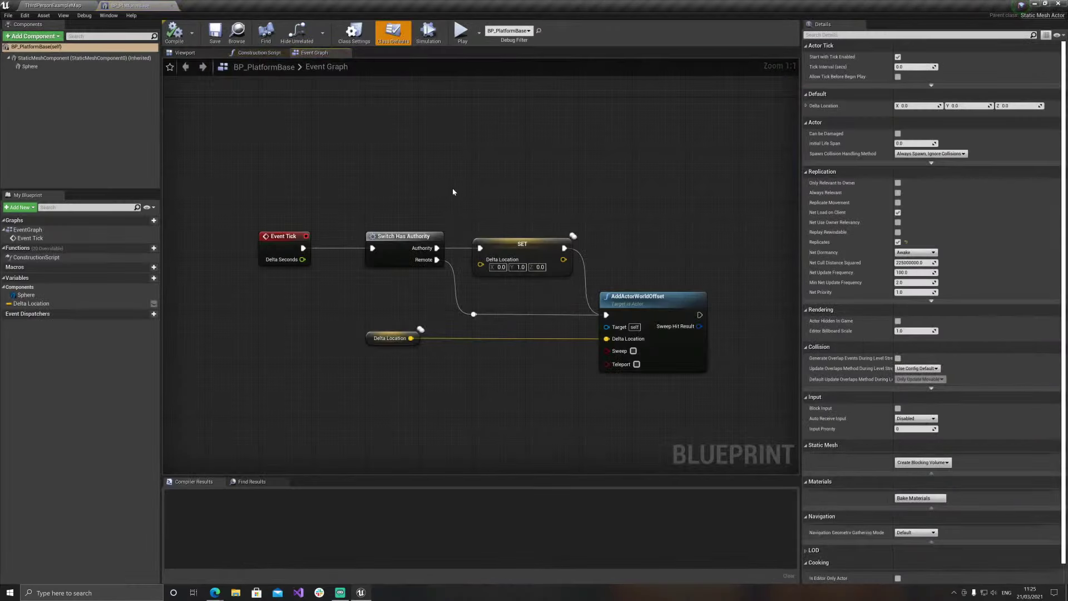
drag(223, 194, 303, 246)
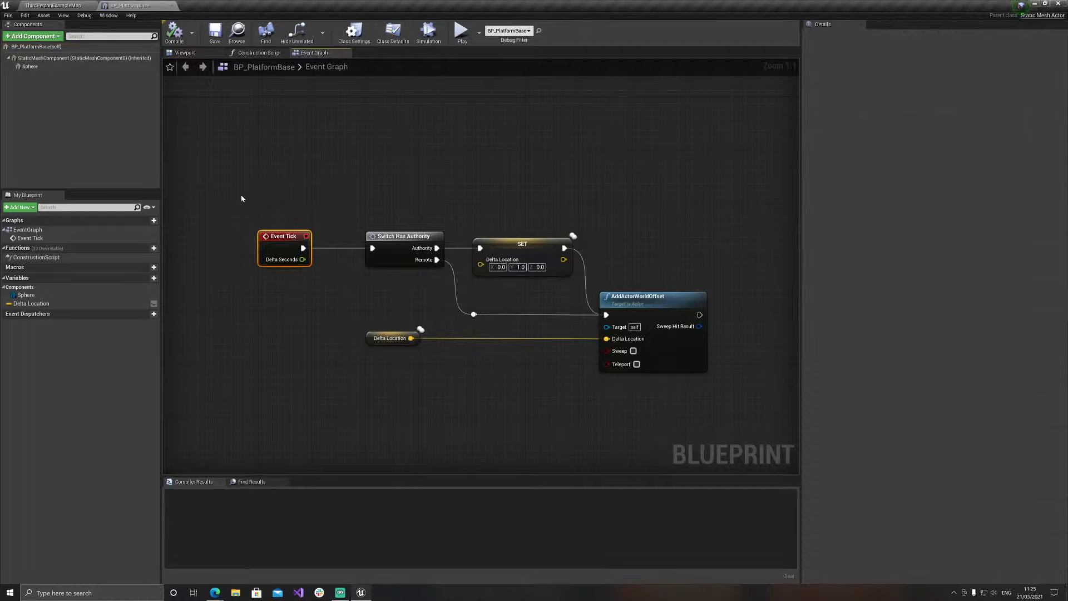
drag(215, 186, 330, 299)
drag(240, 198, 330, 289)
drag(226, 195, 320, 292)
click(323, 296)
Switch back to the BP_PlatformBase graph and select its Sphere component
click(90, 7)
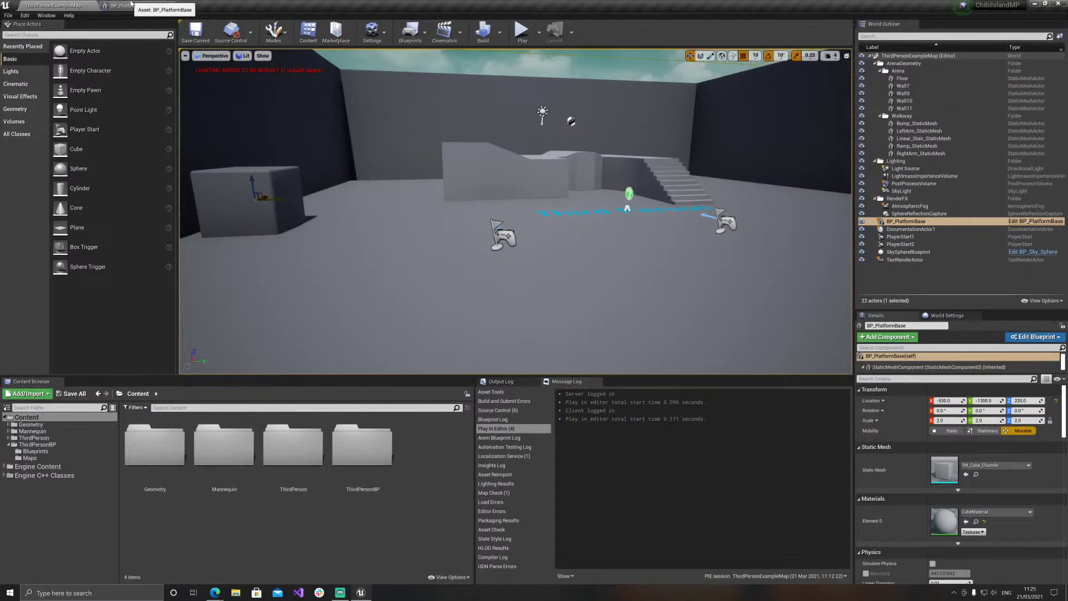
click(131, 4)
click(31, 67)
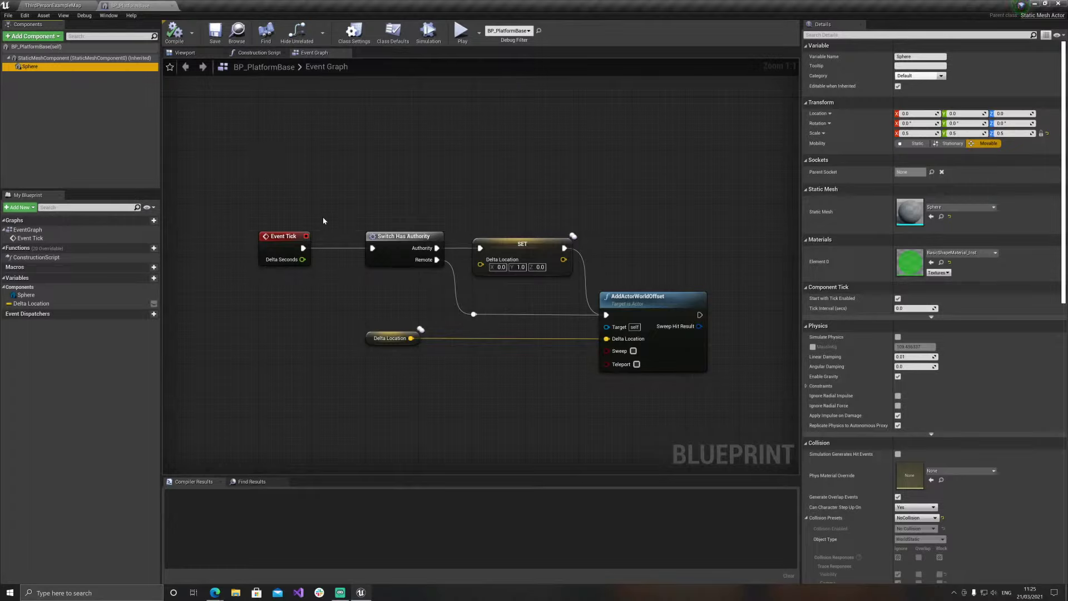
Shift the Delta Location getter, SET and AddActorWorldOffset nodes to the right
click(390, 337)
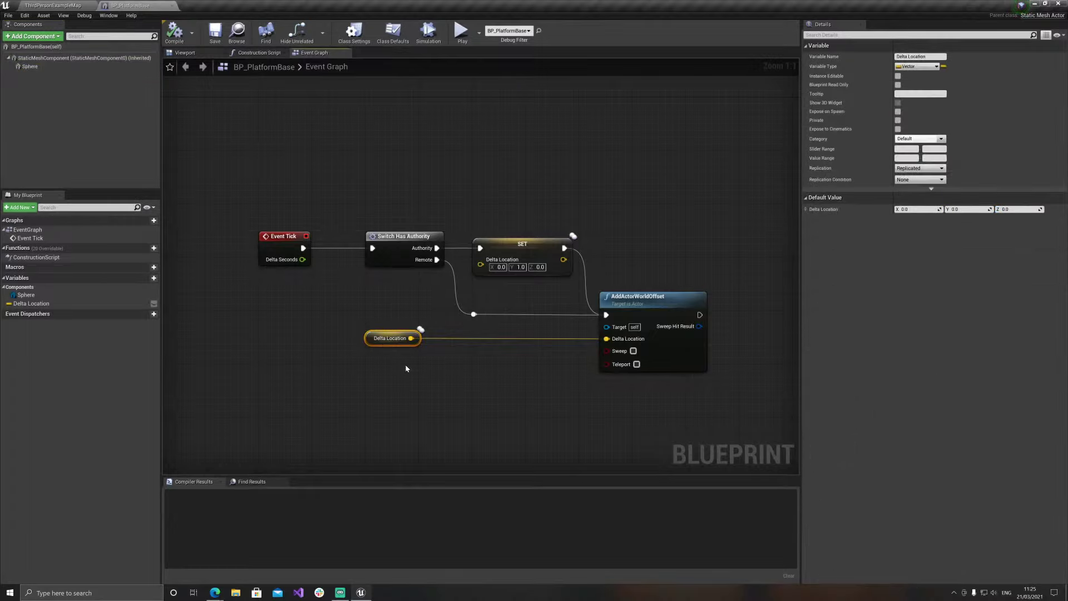
drag(389, 338, 483, 338)
click(382, 336)
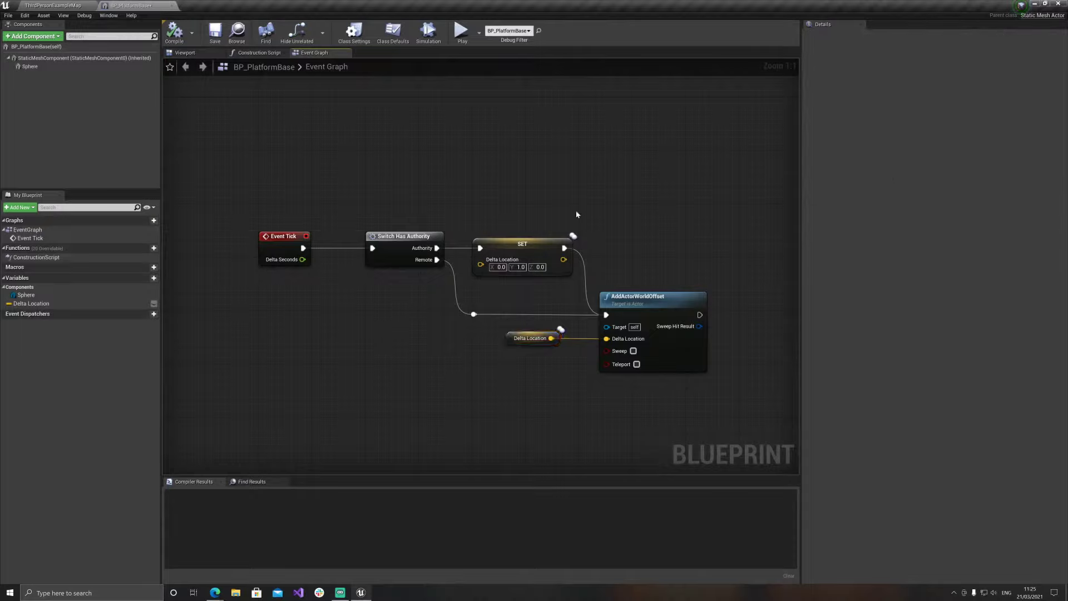
right_drag(580, 207, 389, 171)
drag(393, 246, 439, 312)
drag(453, 270, 666, 270)
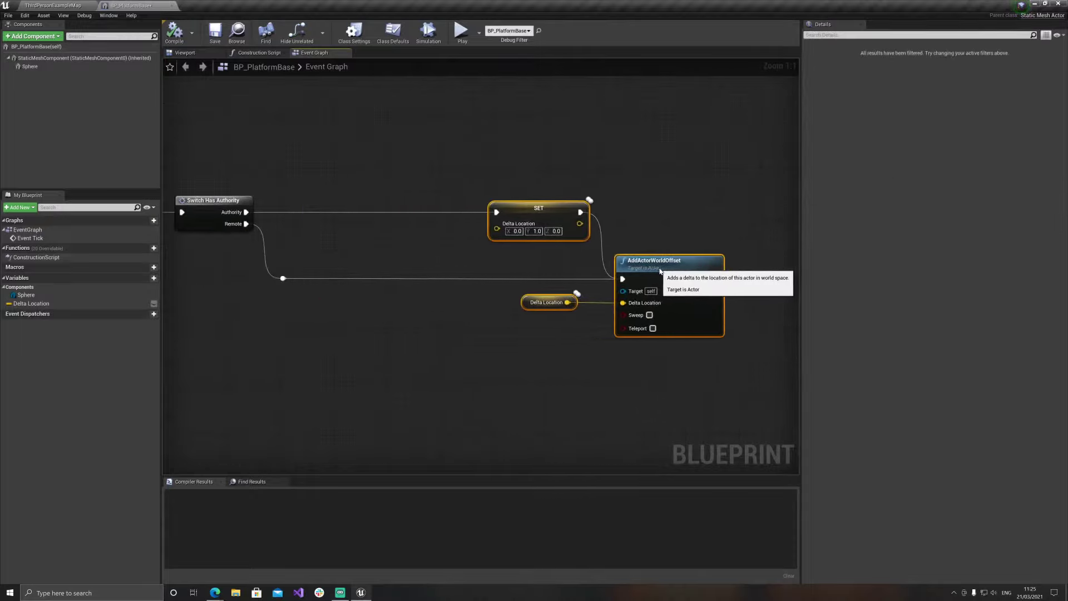
click(325, 259)
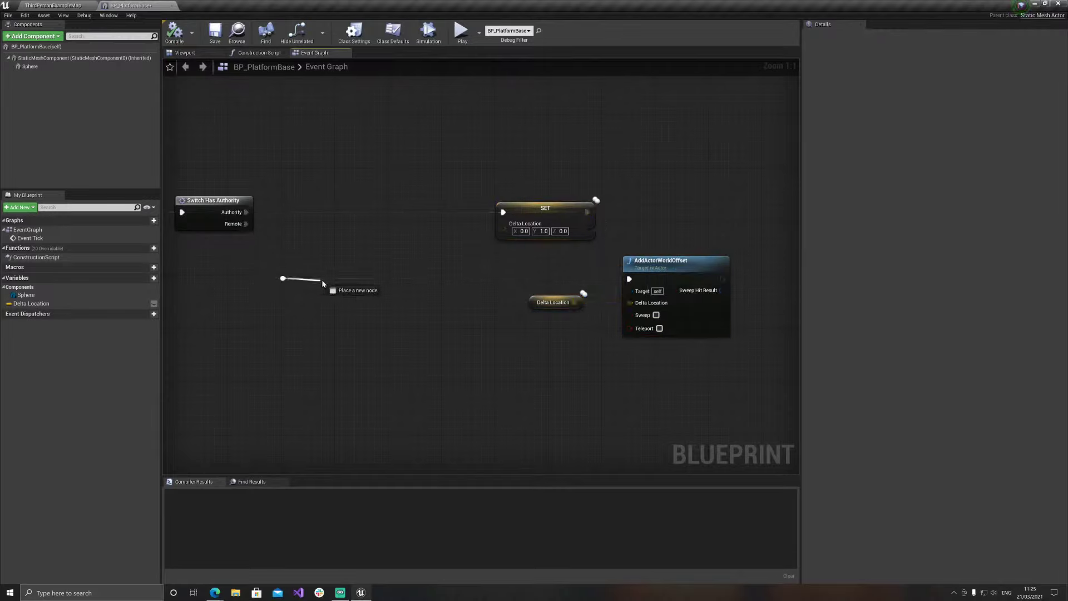
Print Delta Location as a string on Remote and add a Delay after Switch Has Authority
drag(283, 278, 323, 281)
text(print)
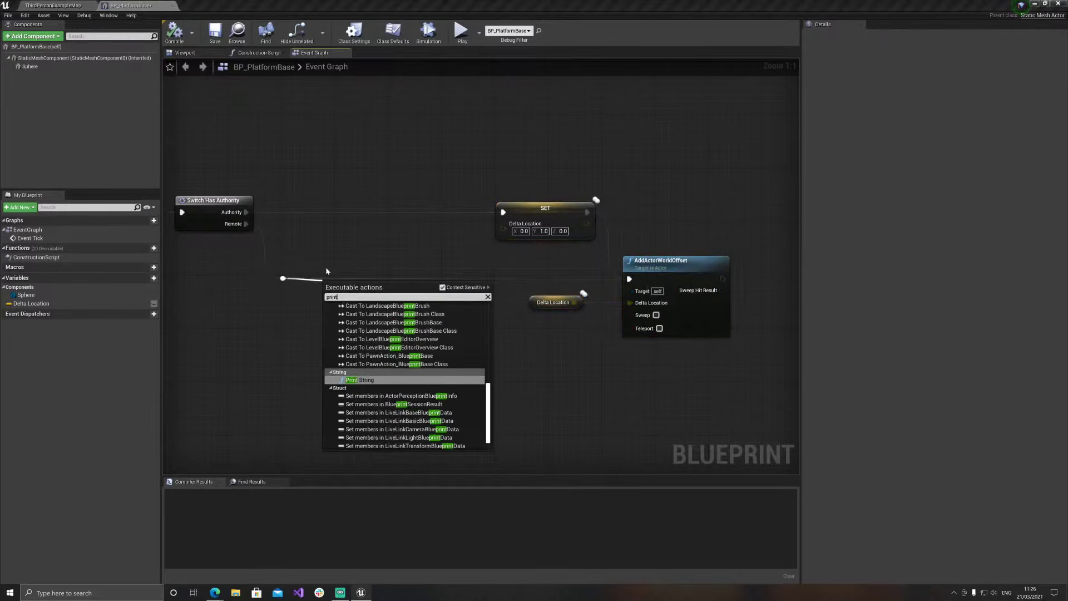
key(Return)
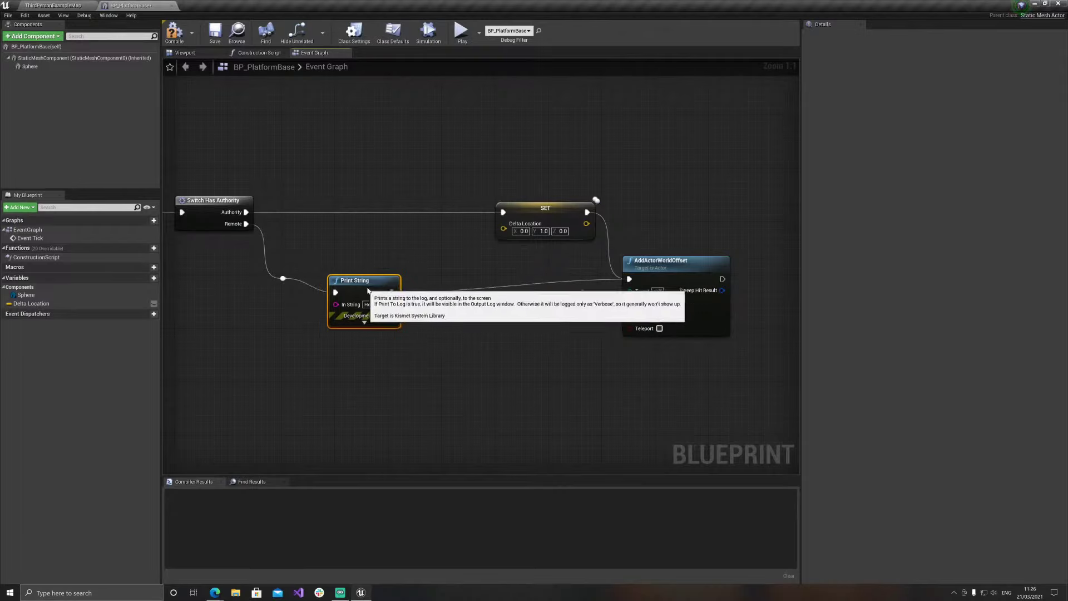
drag(341, 282, 361, 263)
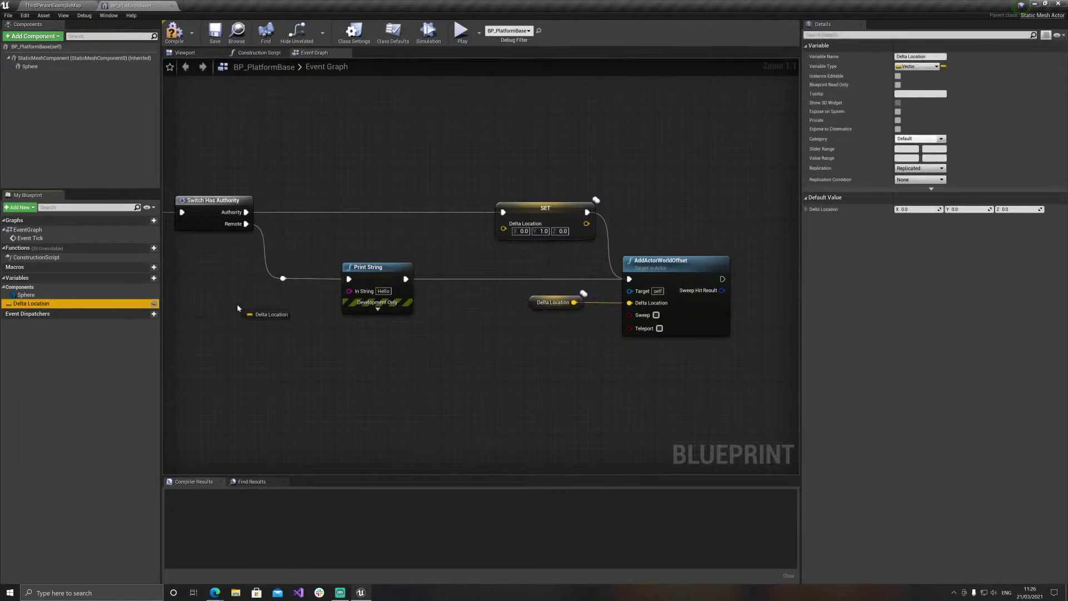
mouse_move(49, 305)
mouse_down()
mouse_move(350, 290)
mouse_move(306, 296)
mouse_up()
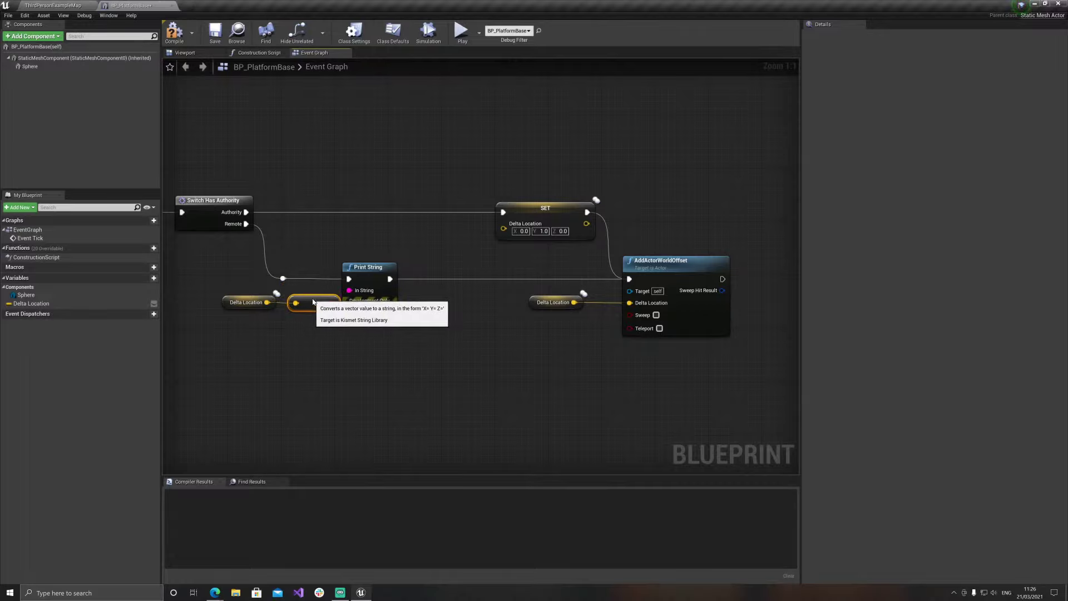
click(326, 352)
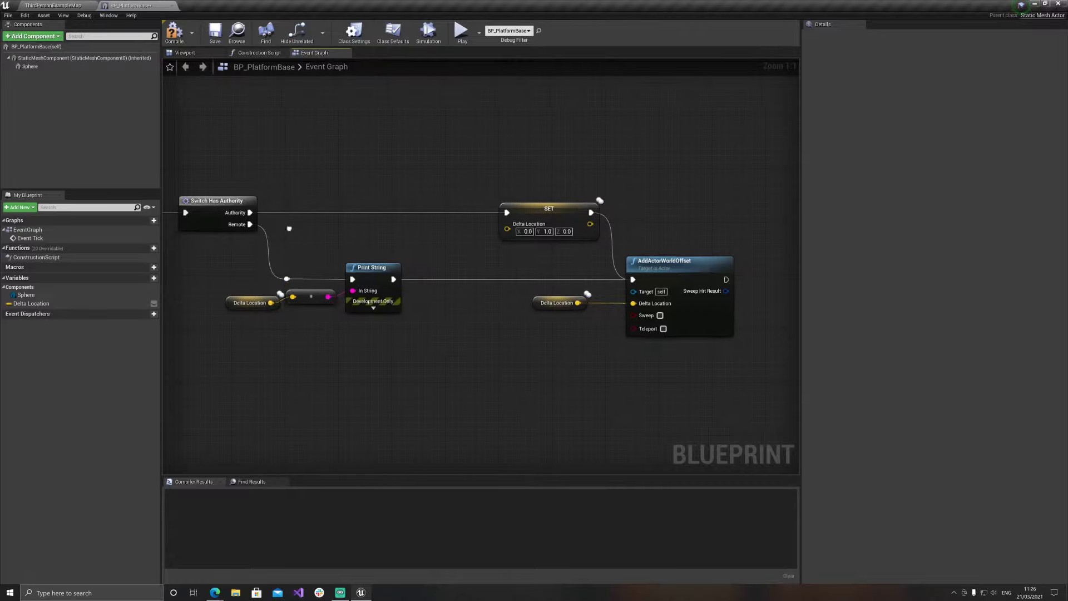
right_drag(253, 214, 346, 235)
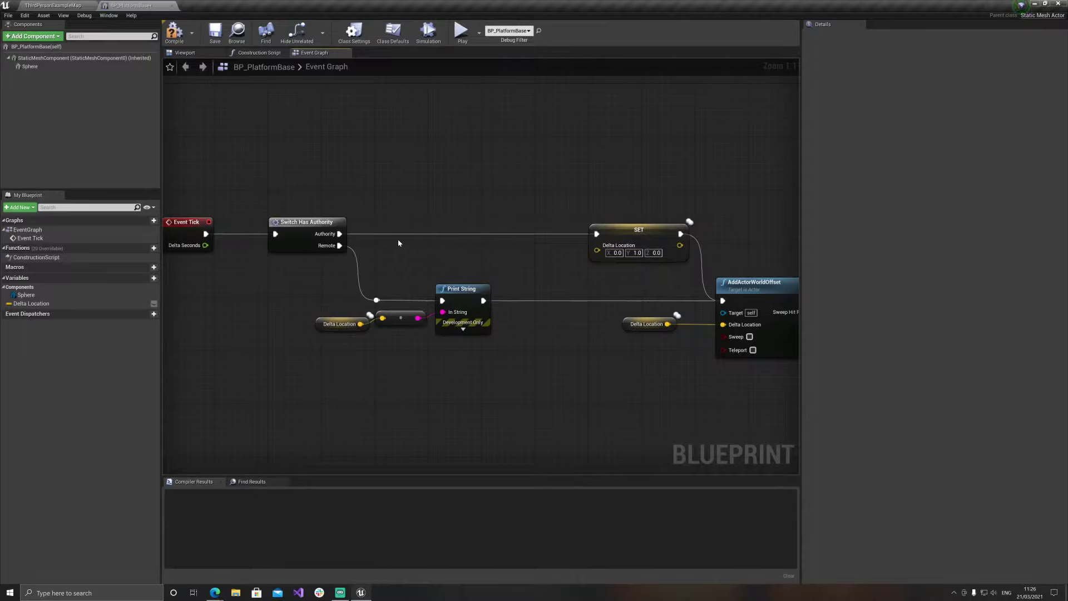
click(407, 222)
Route the Authority branch through a 2.0-second Delay and compile the Blueprint
drag(435, 236, 382, 234)
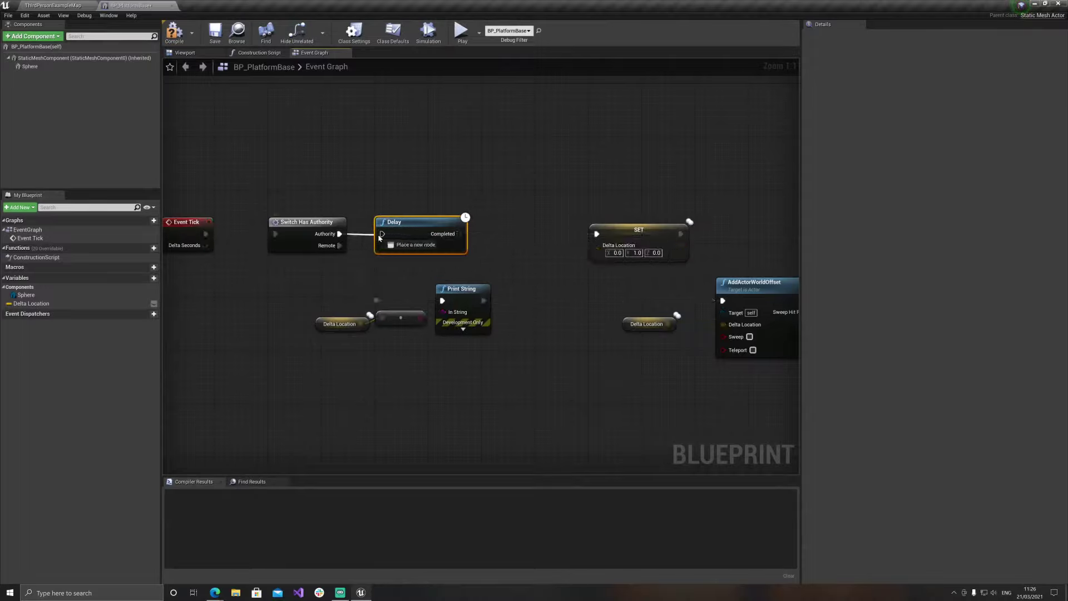
drag(460, 234, 597, 234)
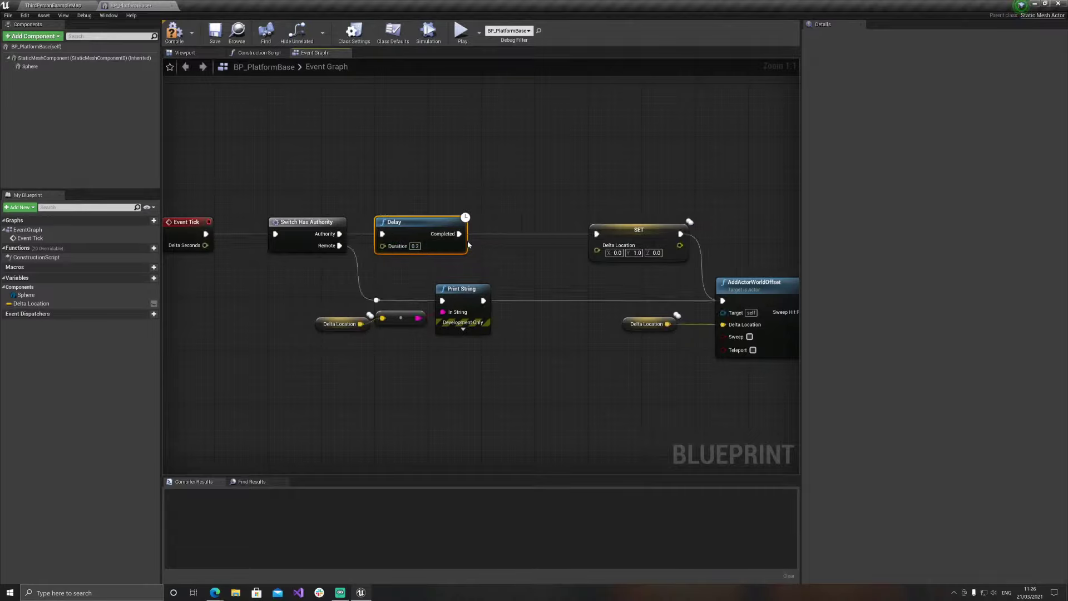
text(2)
click(544, 271)
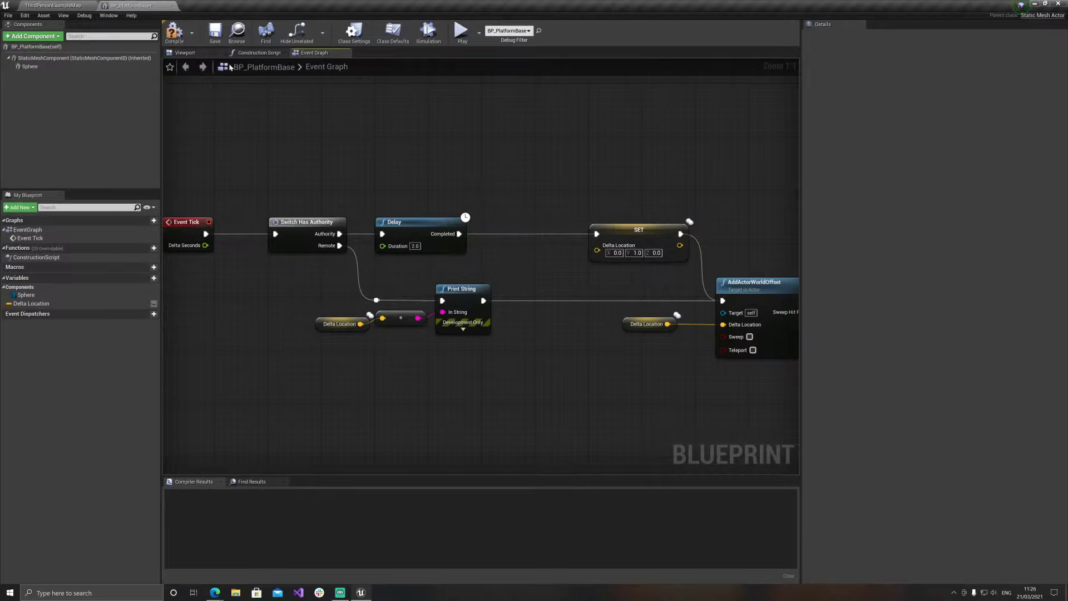
click(174, 32)
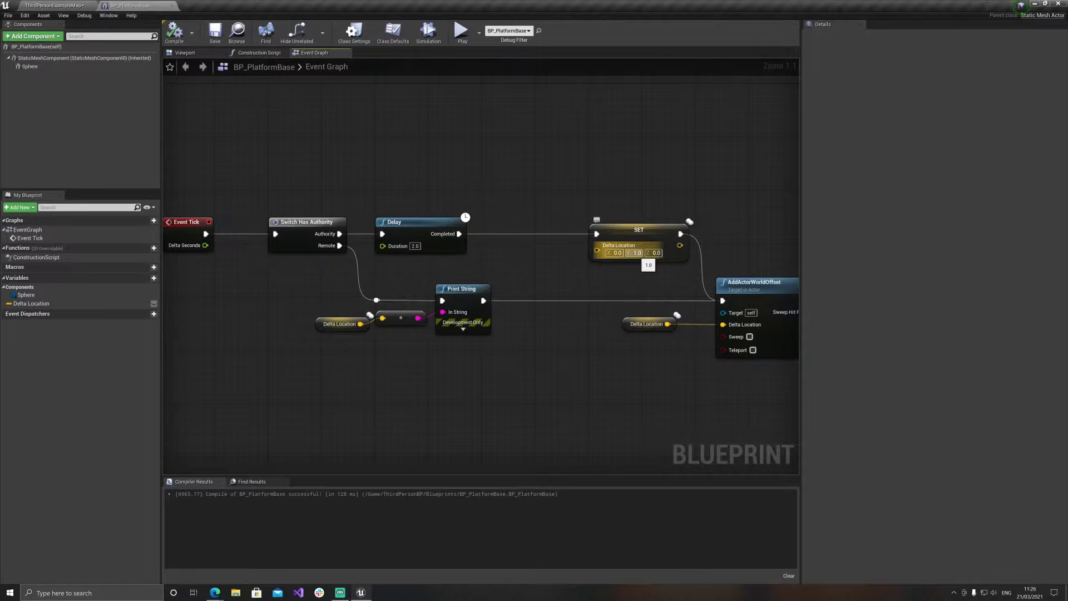
Change SET Delta Location's Y to 10.0, save BP_PlatformBase, and return to the level
click(637, 253)
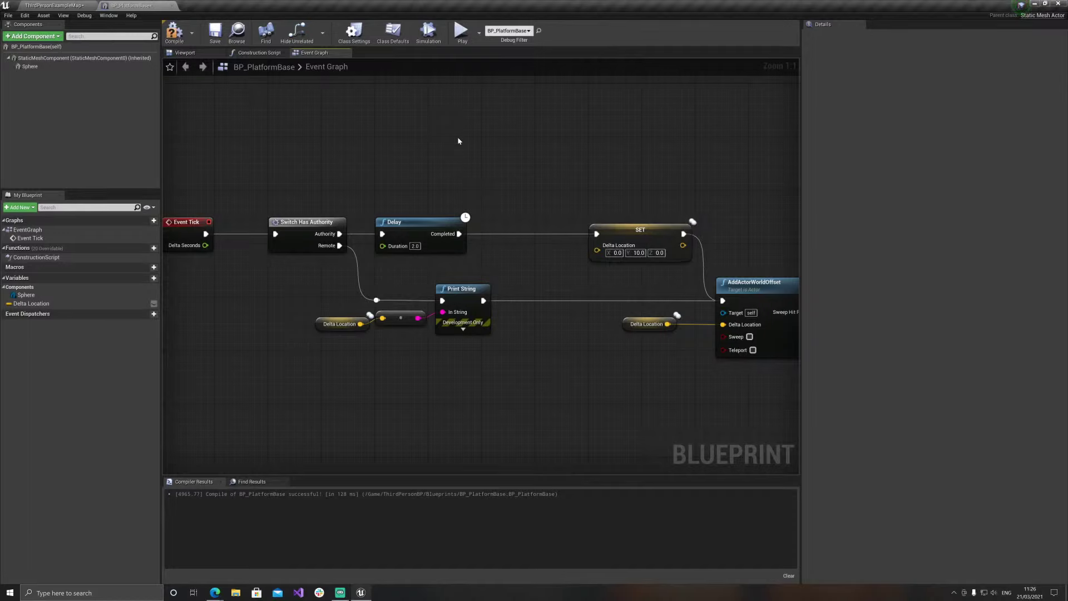
click(215, 31)
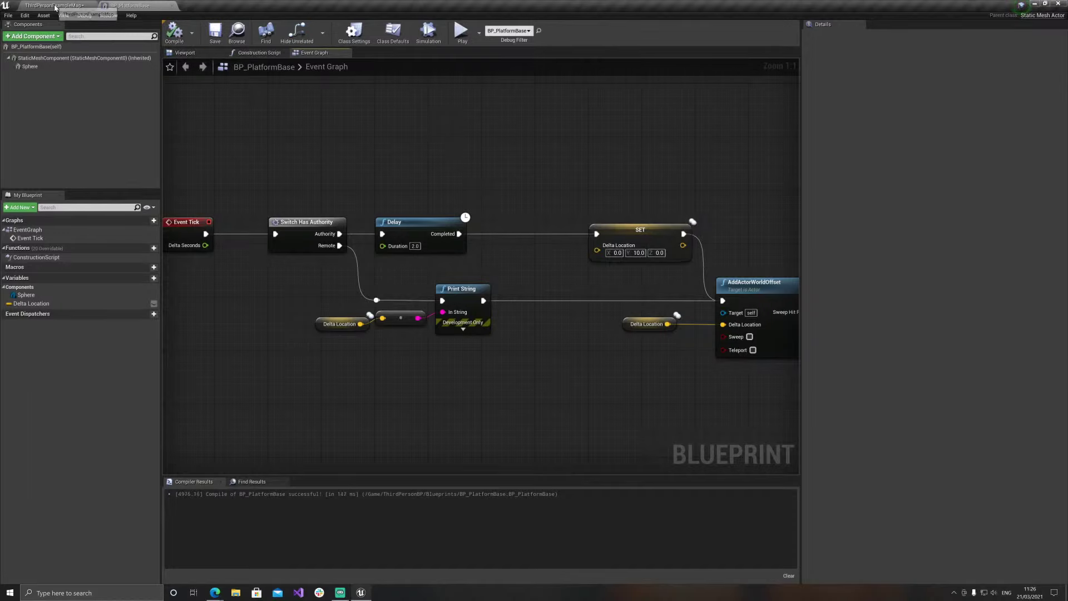
click(54, 5)
Run a multiplayer PIE test where the client prints Y=10.000, then return to BP_PlatformBase
click(522, 32)
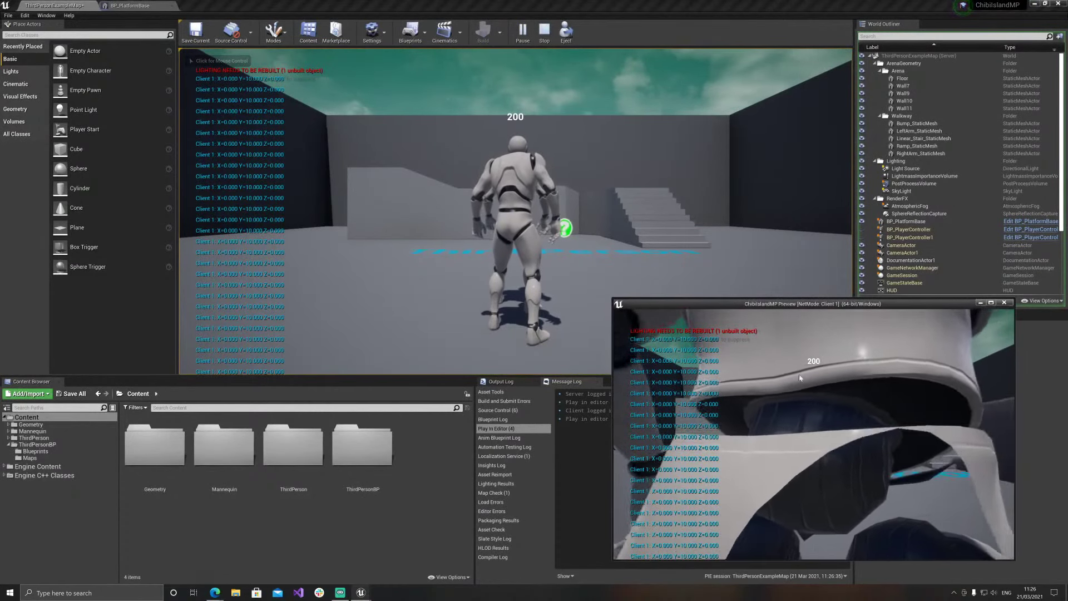
key(Escape)
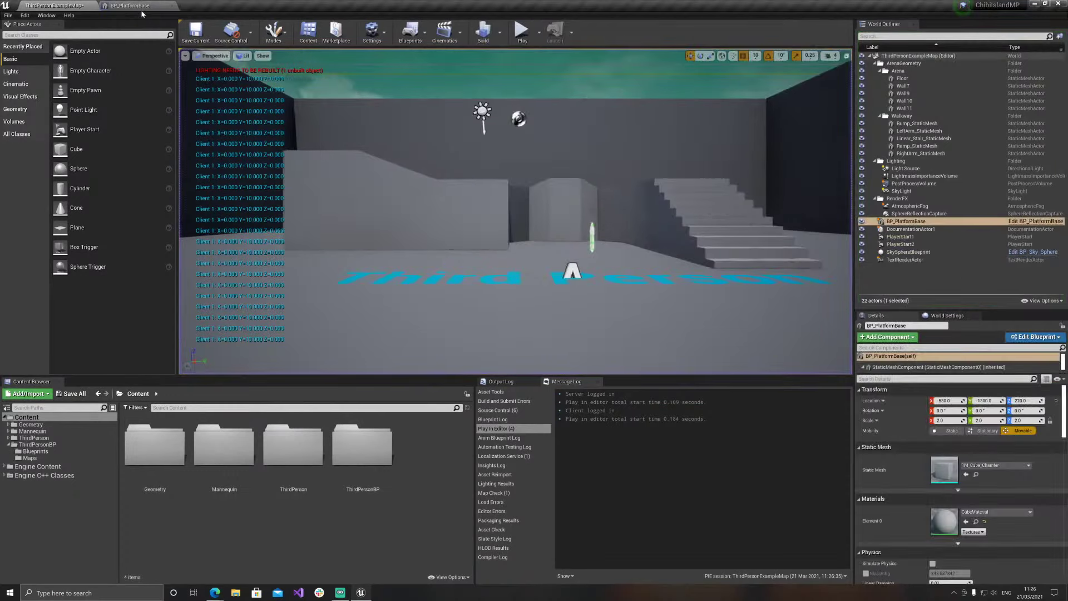
click(141, 6)
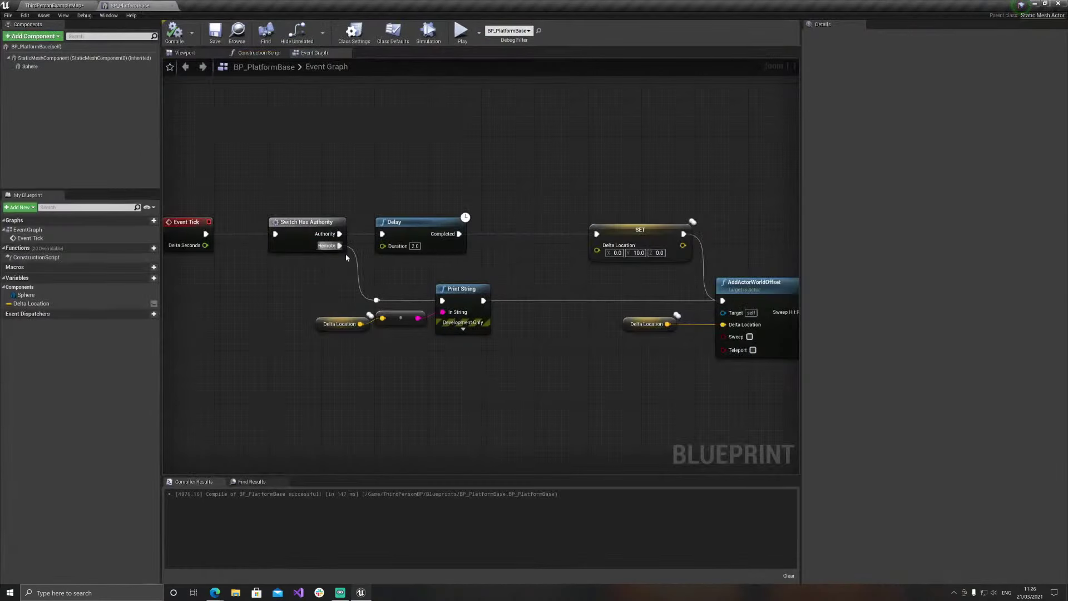
Set Print String's text colour from cyan to yellow, then go back to ThirdPersonExampleMap
click(463, 329)
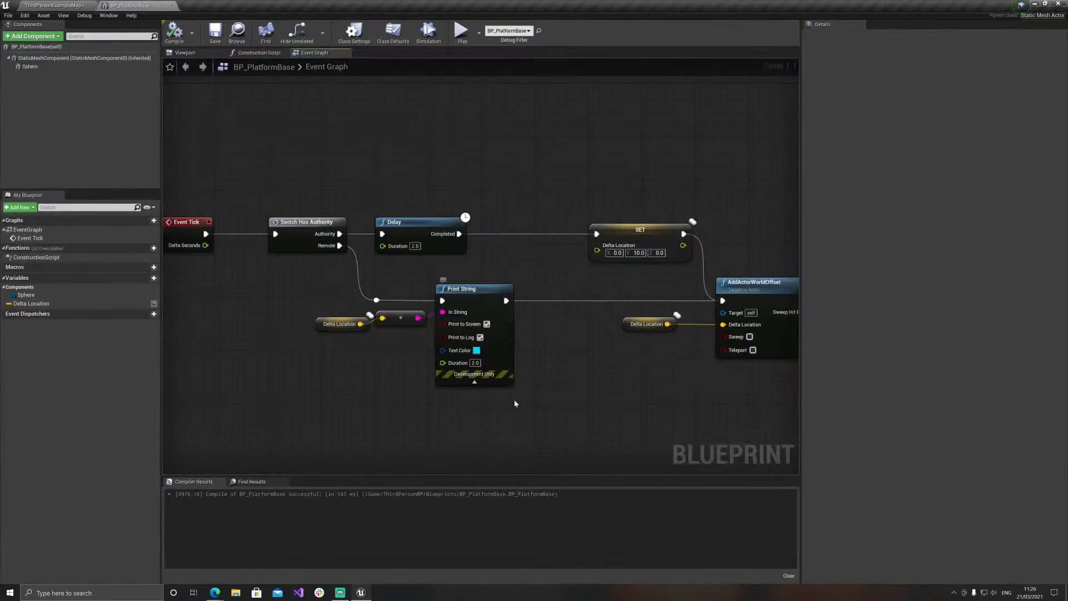
click(477, 351)
drag(543, 429, 507, 477)
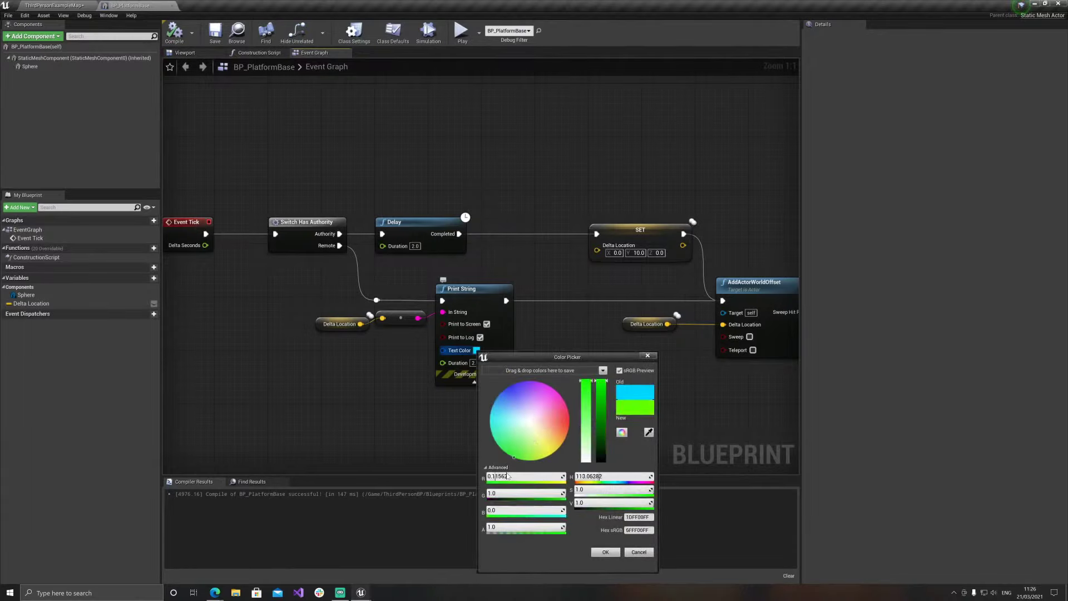
drag(564, 457, 573, 491)
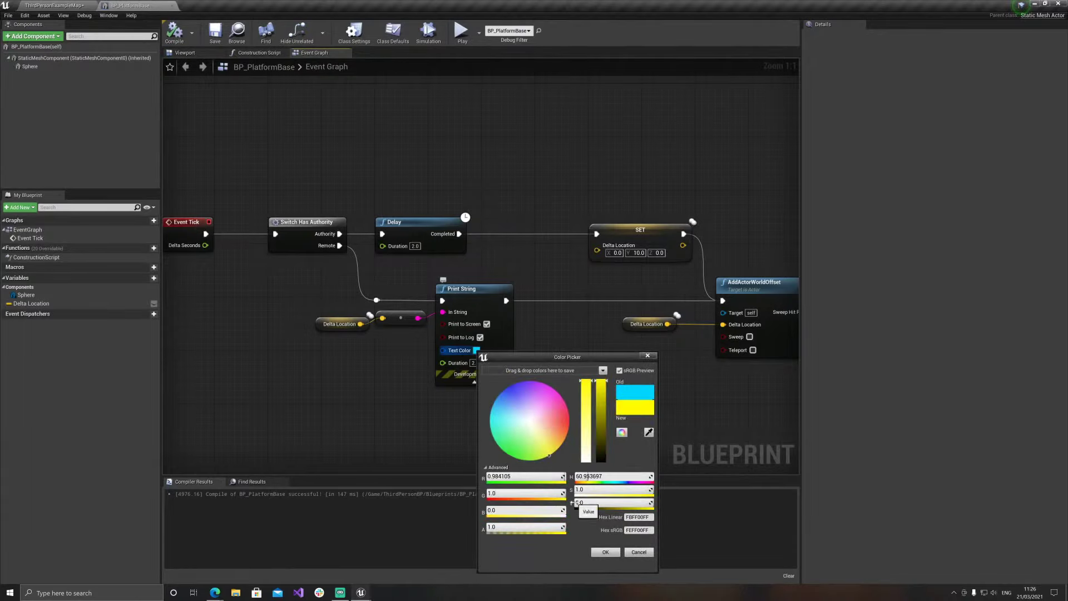
click(606, 552)
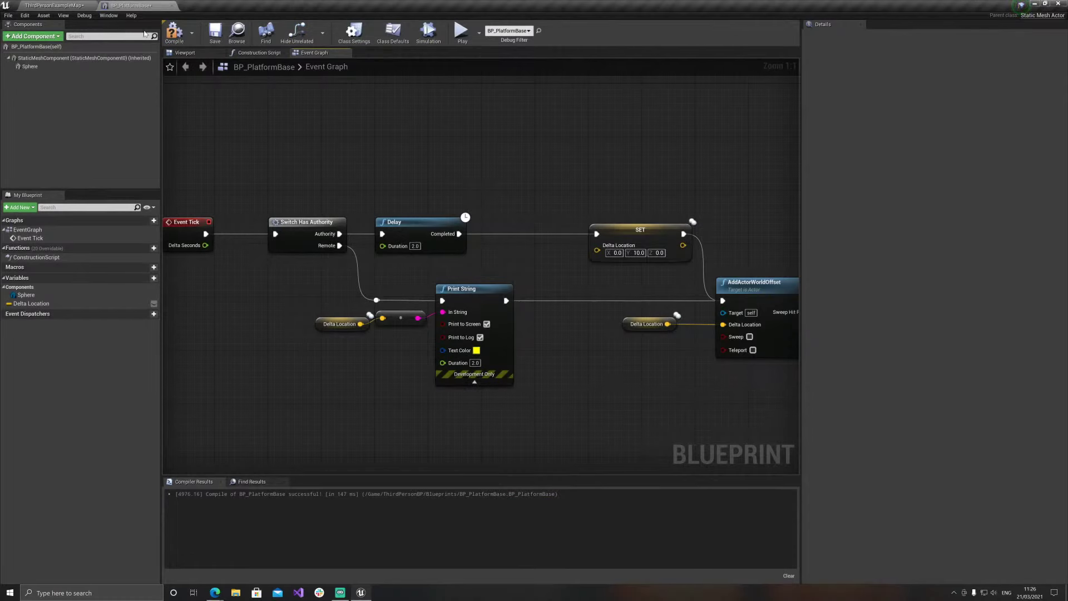
click(64, 4)
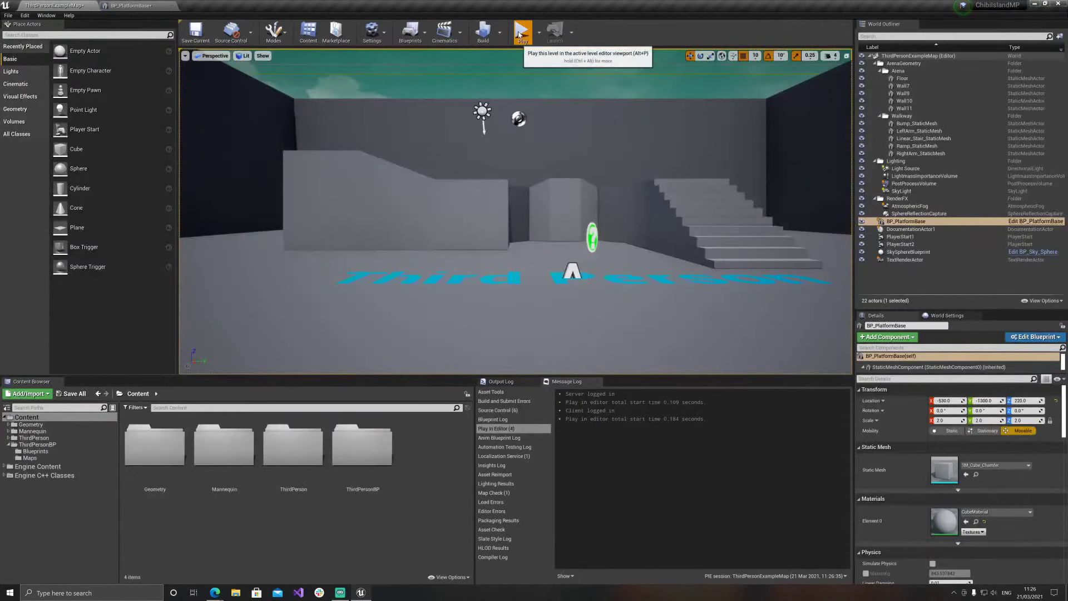
Start multiplayer PIE and run the server character up to the box
key(alt+p)
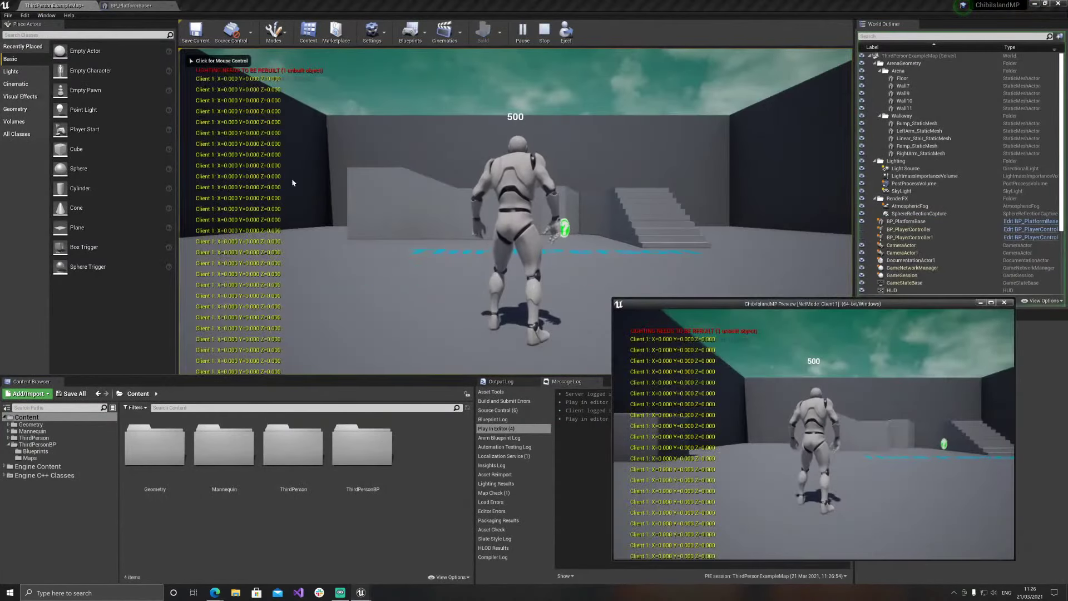
click(228, 263)
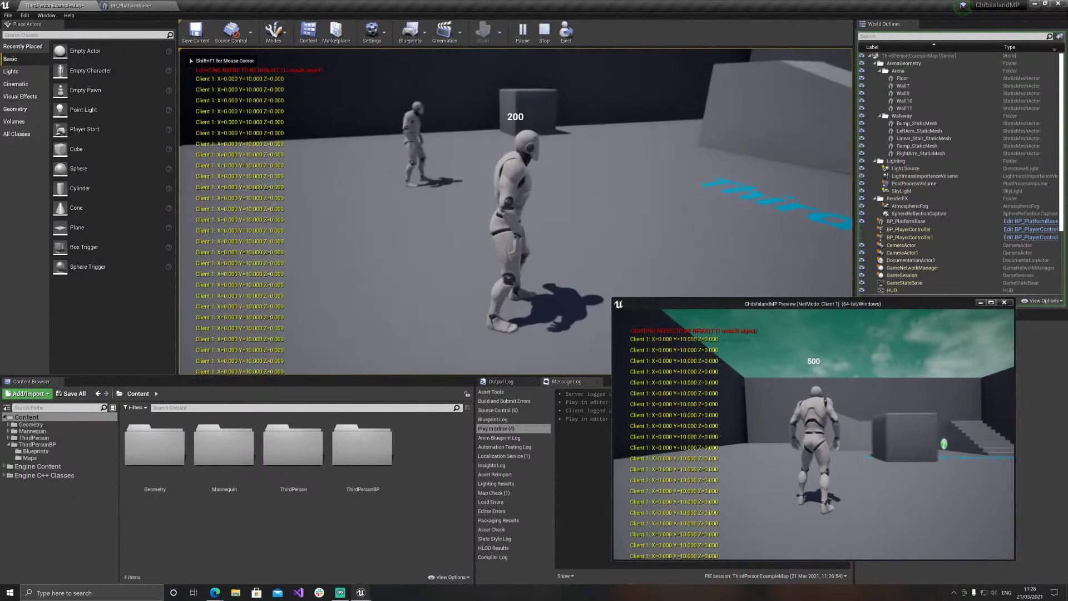
key(w)
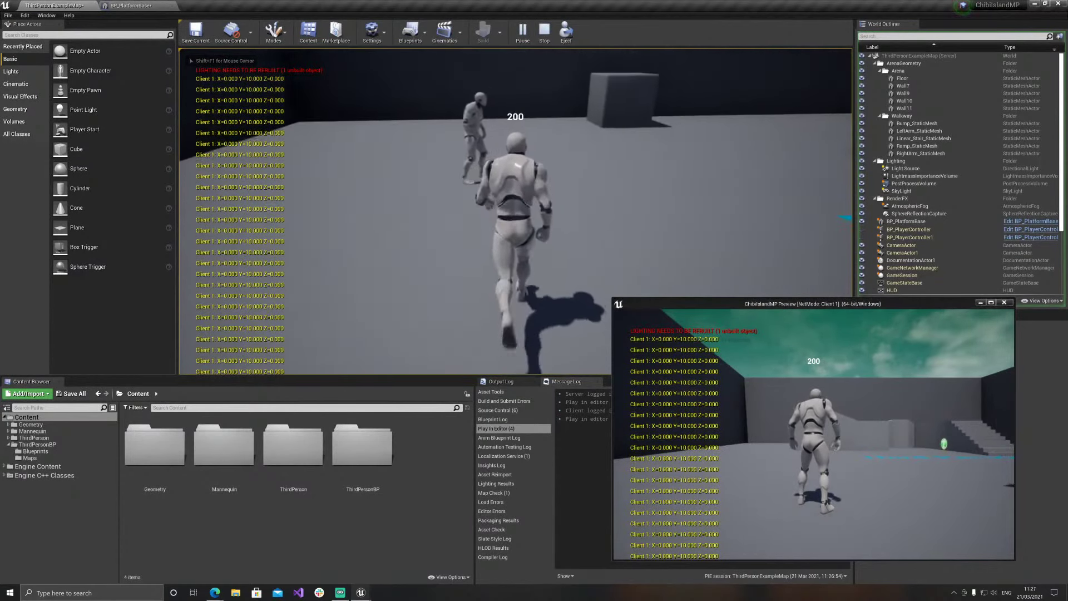
key(w)
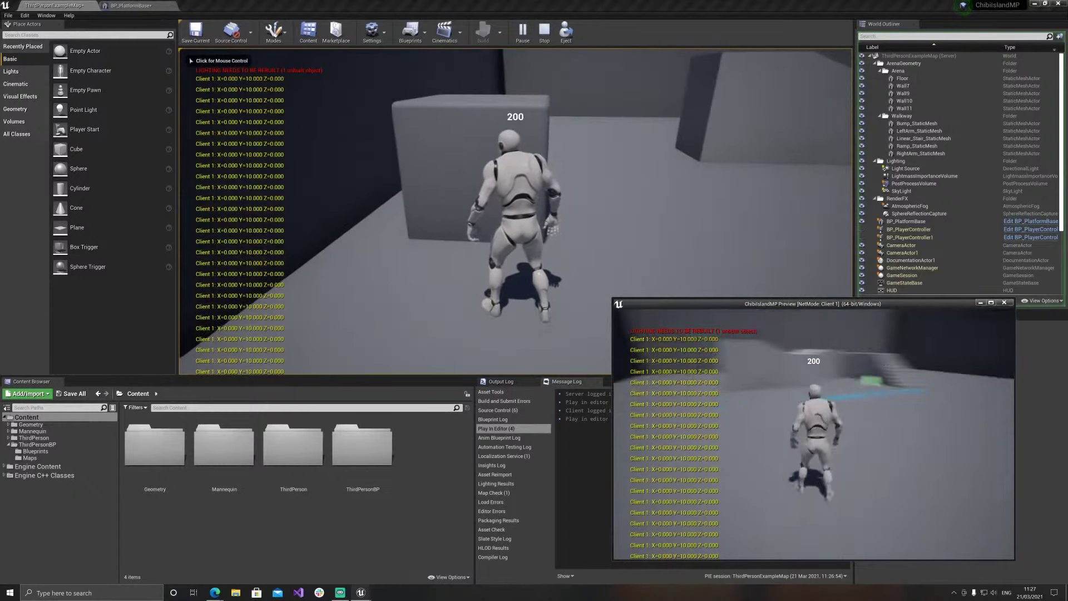
Walk the client around the server, seeing yellow Y=10.000 output, then end play and reopen BP_PlatformBase
key(w)
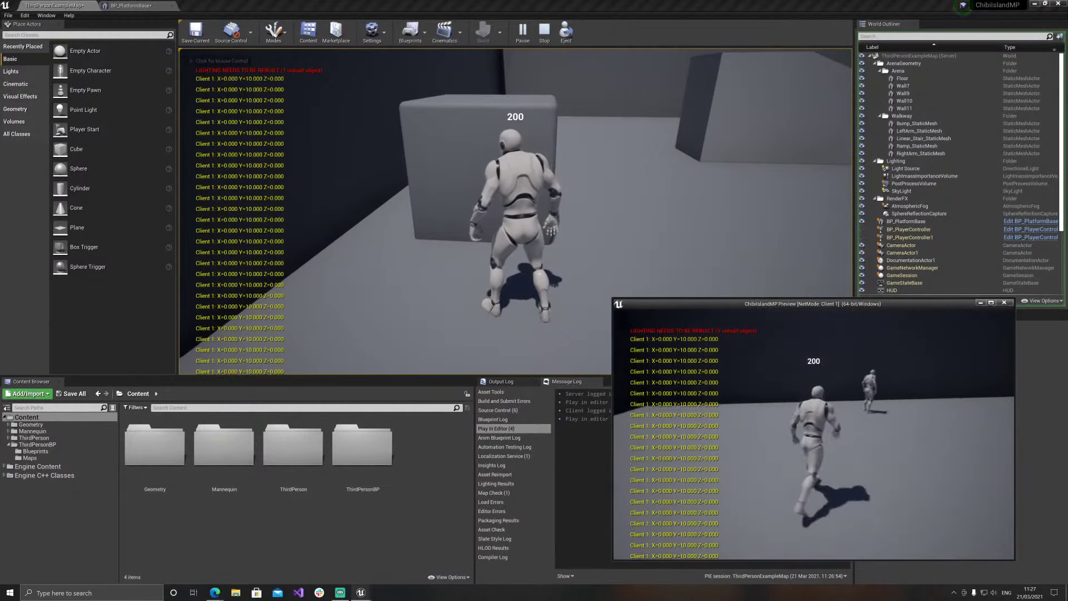
key(w)
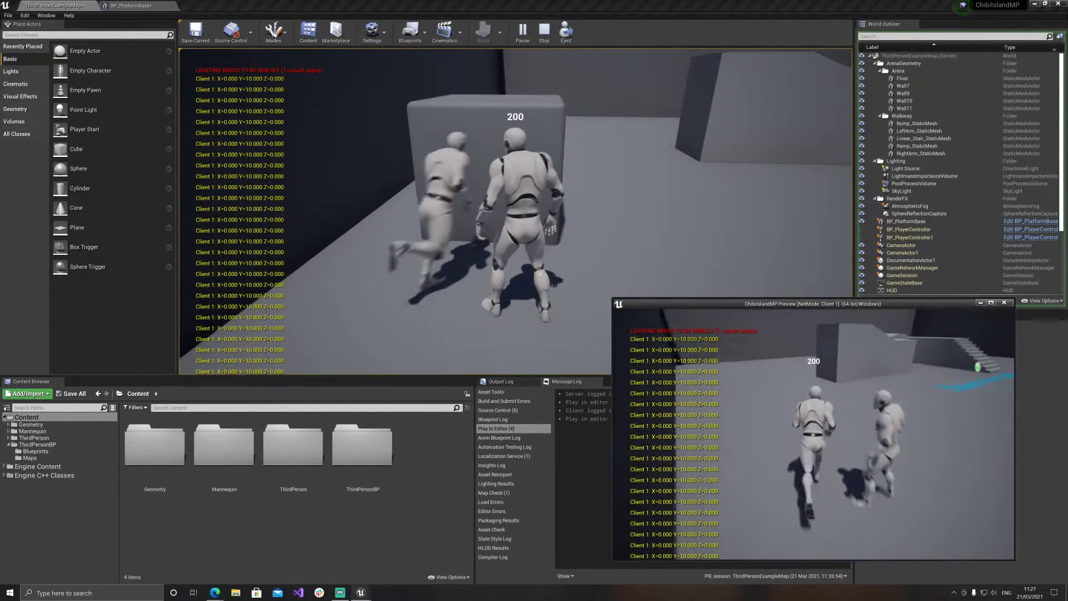
key(a)
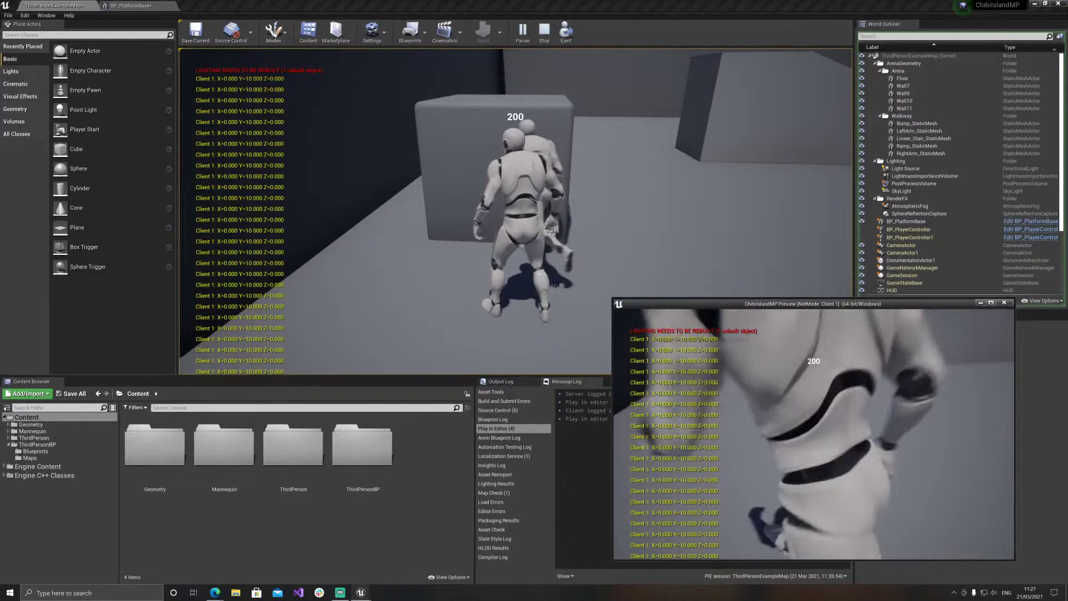
key(w)
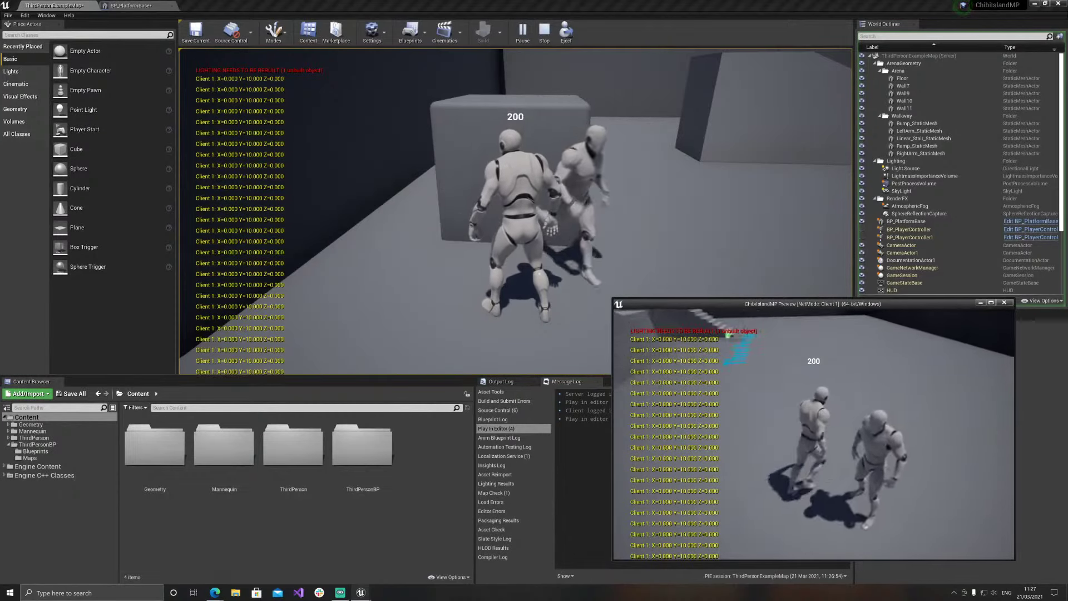
key(w)
key(w)
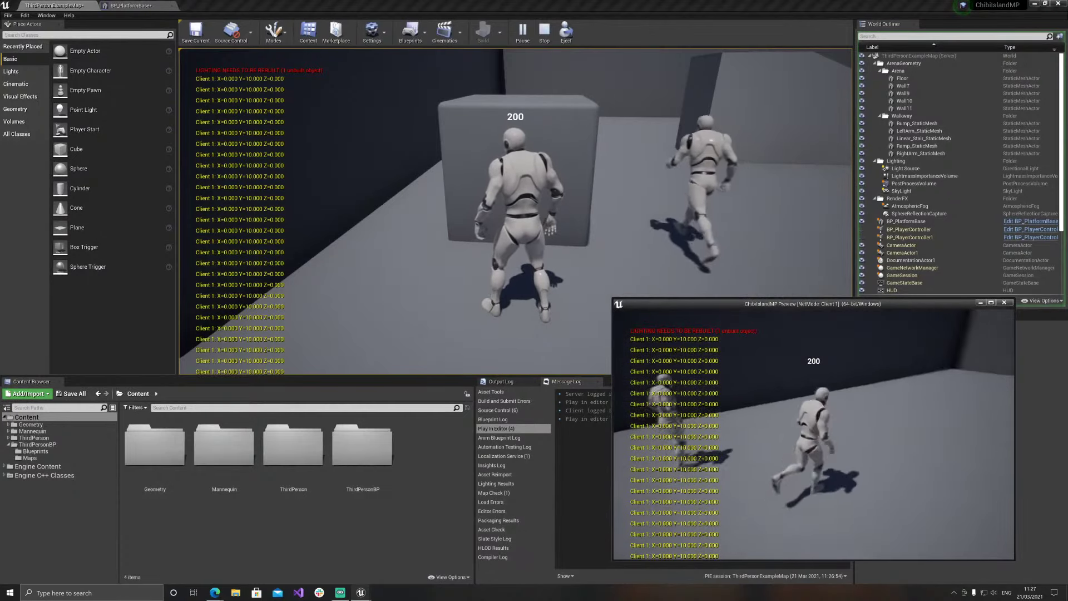
key(w)
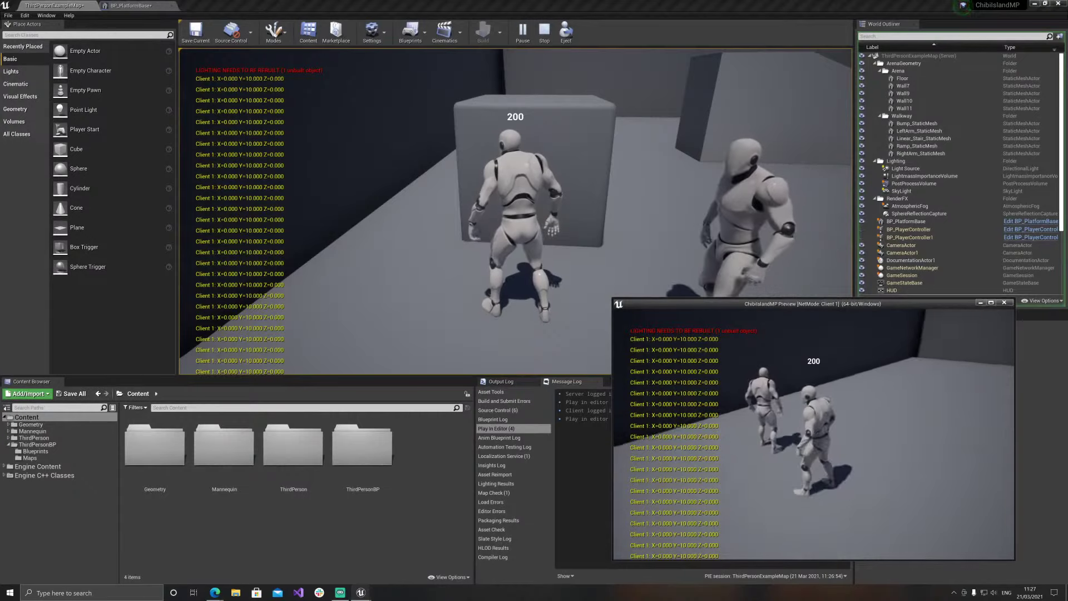
key(Escape)
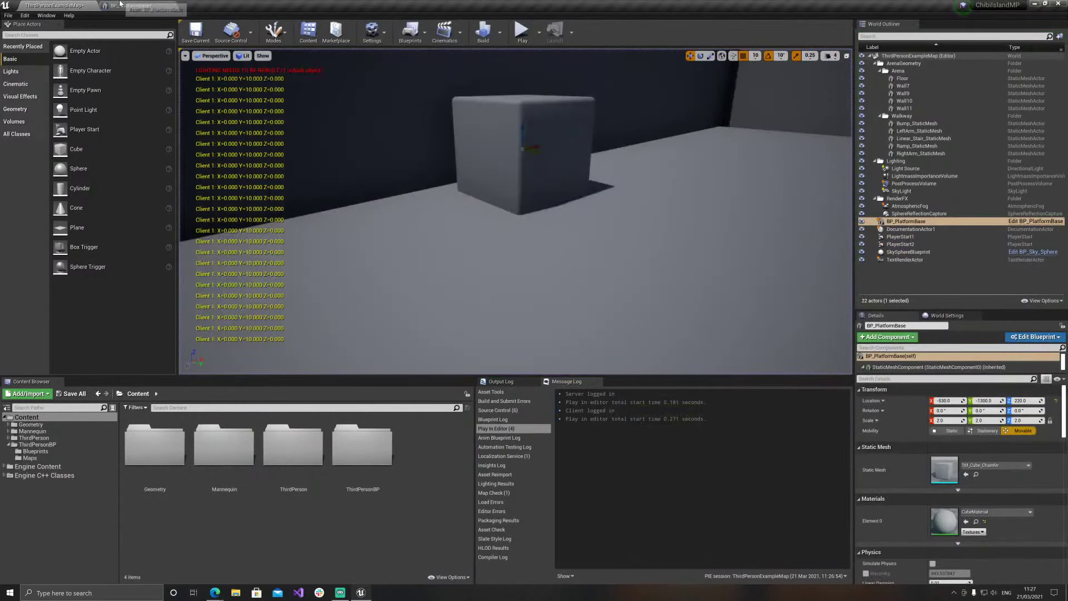
click(122, 4)
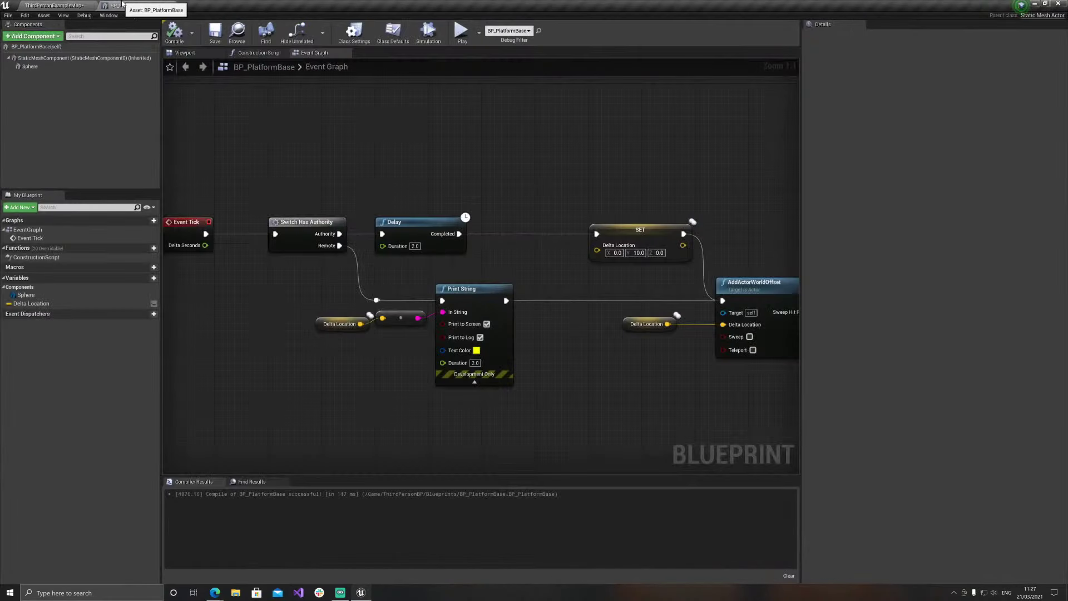
Duplicate the 2.0-second Delay, wire Print String through it into AddActorWorldOffset, and compile
click(428, 228)
key(ctrl+c)
key(ctrl+v)
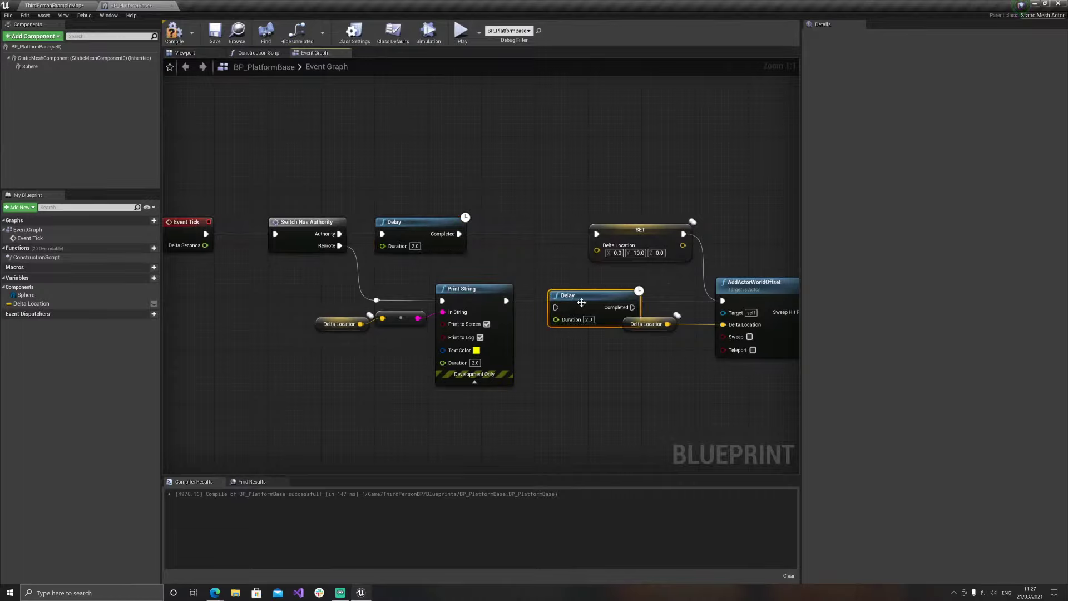
drag(506, 300, 544, 302)
drag(622, 304, 723, 301)
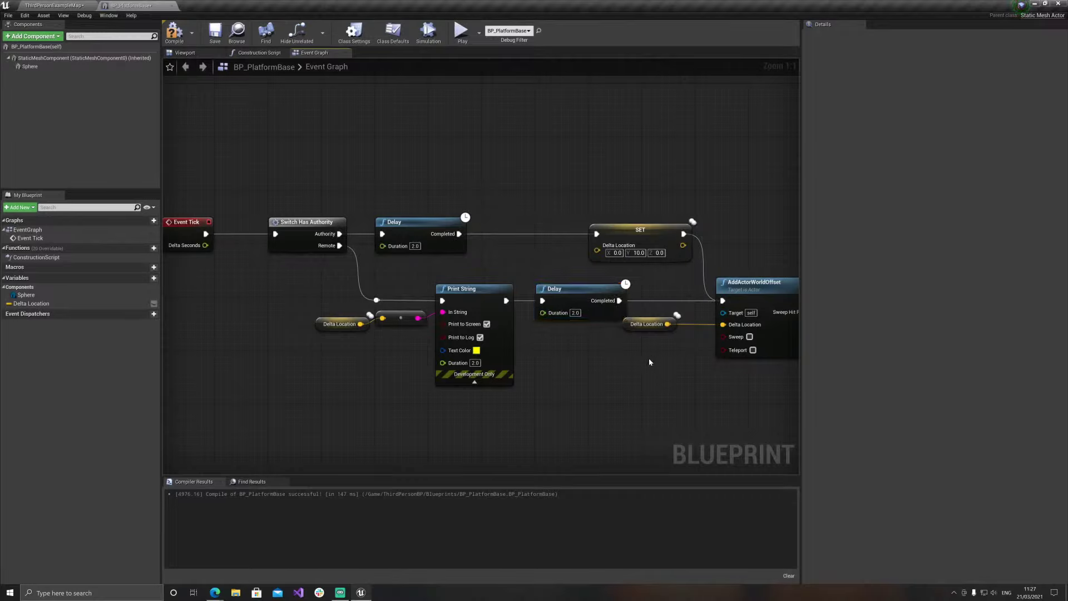
click(631, 260)
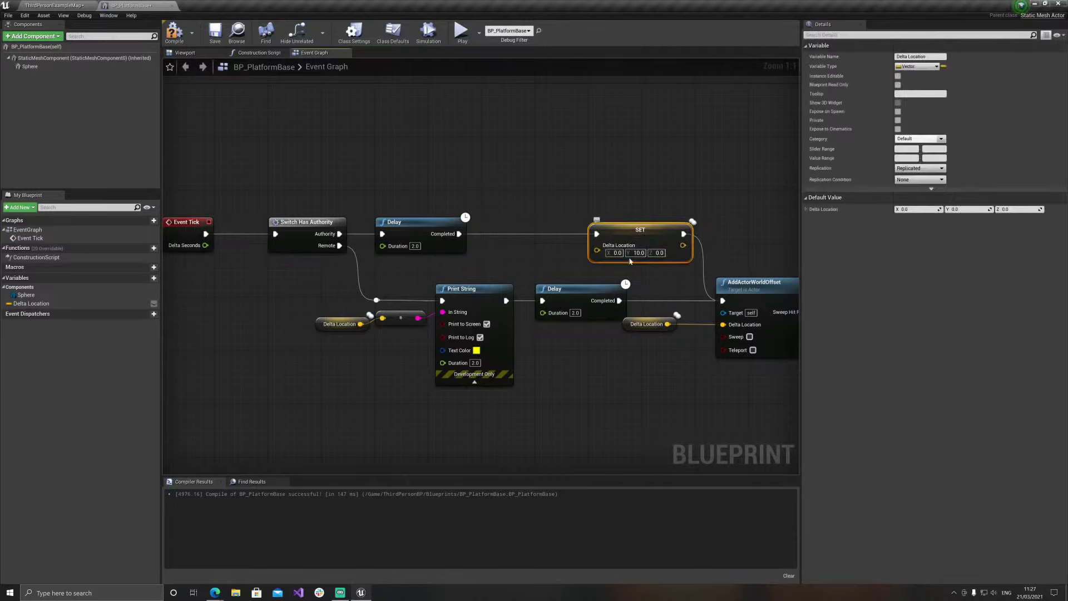
click(585, 311)
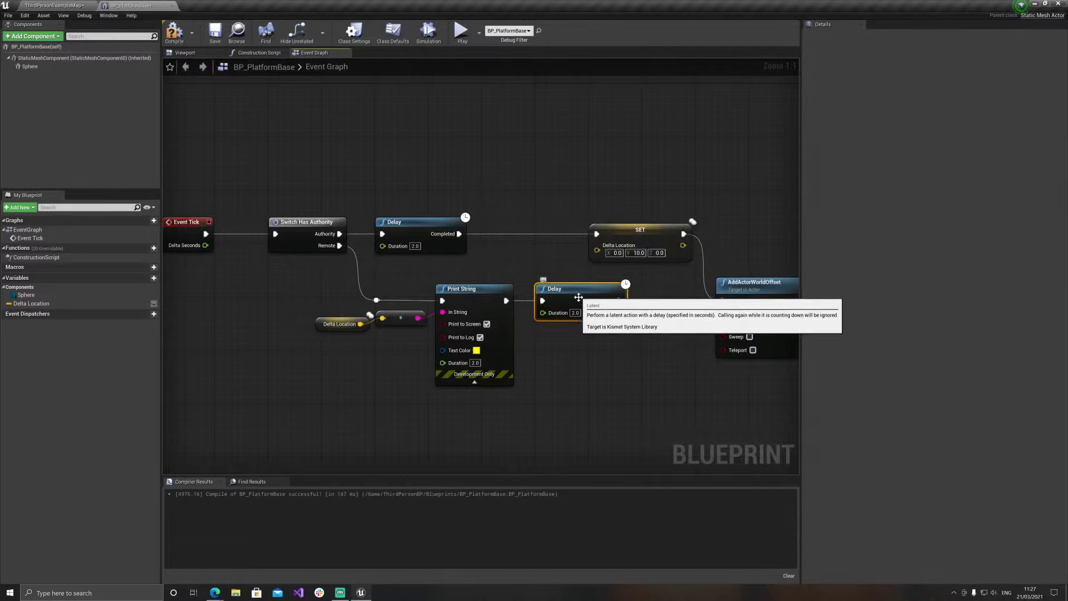
click(174, 32)
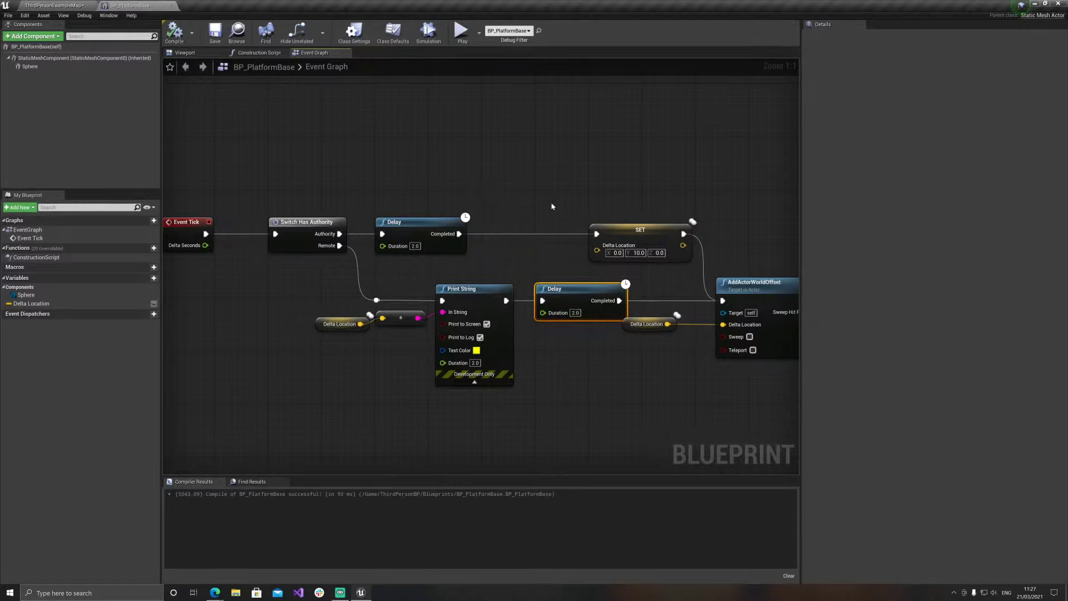
Shift the SET, Delta Location and AddActorWorldOffset nodes right, then return to the level
right_drag(555, 203, 401, 168)
drag(486, 162, 620, 366)
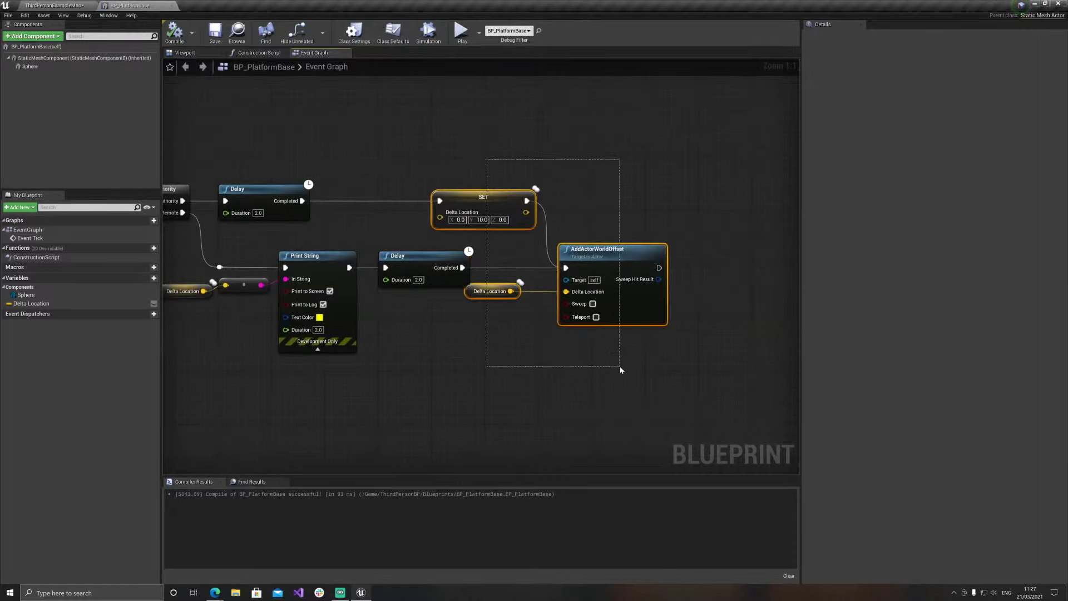
drag(601, 268, 634, 268)
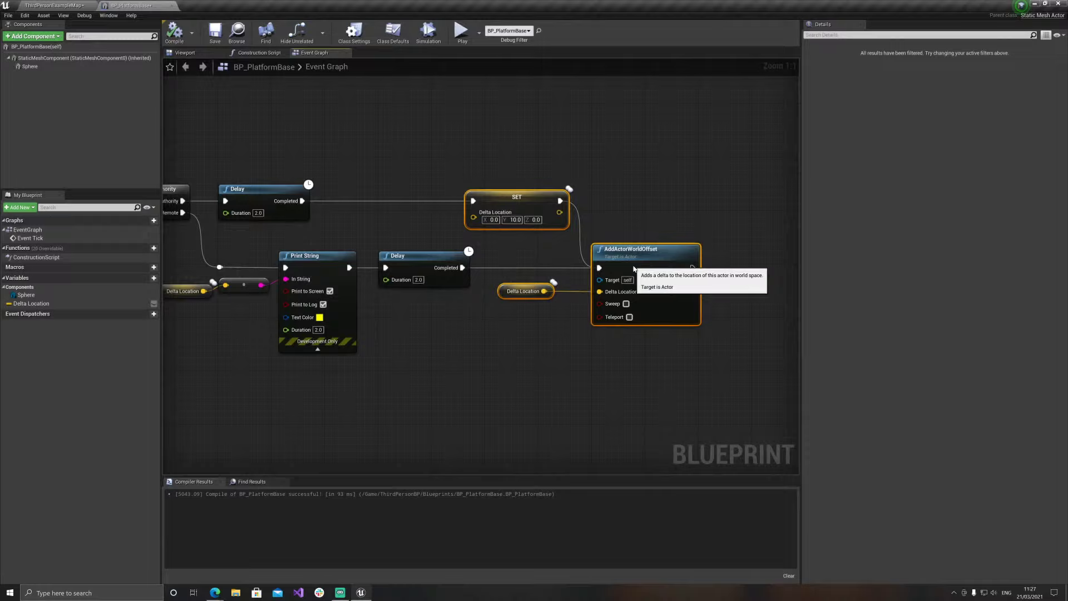
click(399, 167)
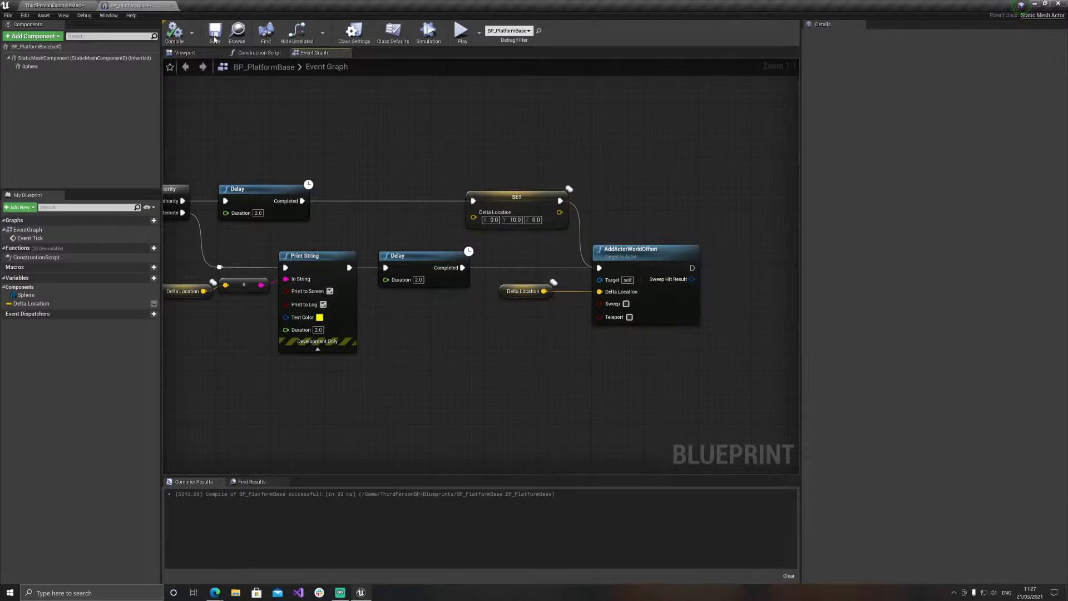
right_drag(313, 158, 441, 176)
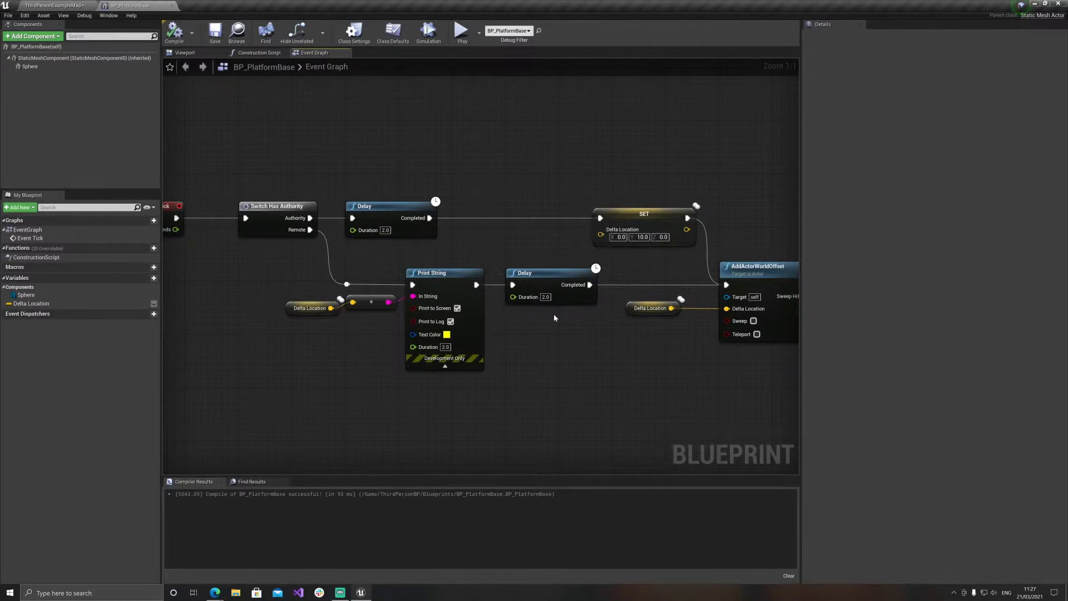
click(43, 4)
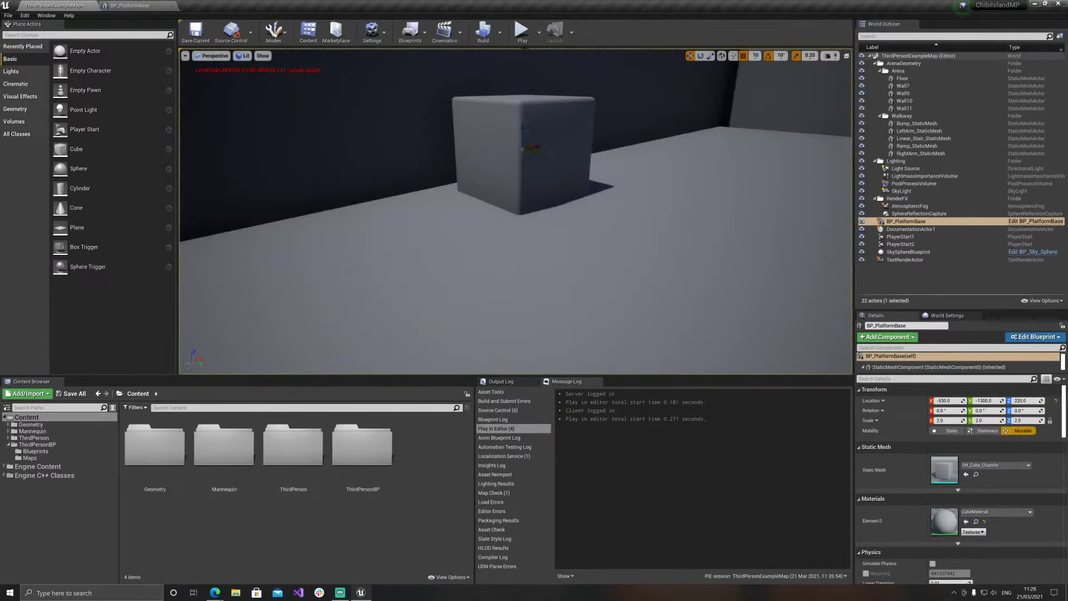
Run multiplayer PIE, moving client and server characters to the cube while the client prints Y=10.000
key(alt+p)
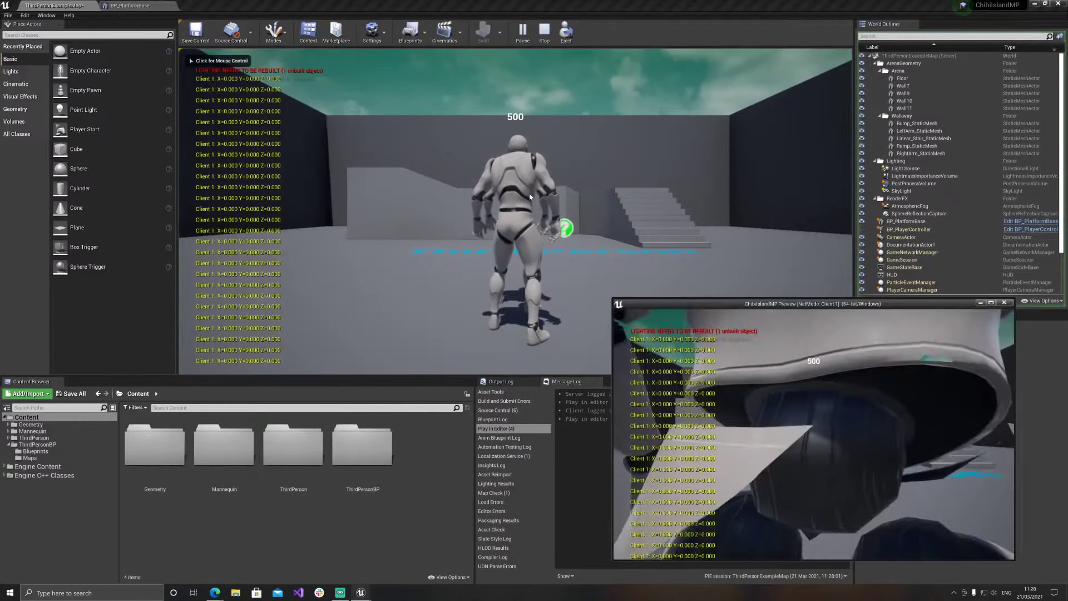
key(w)
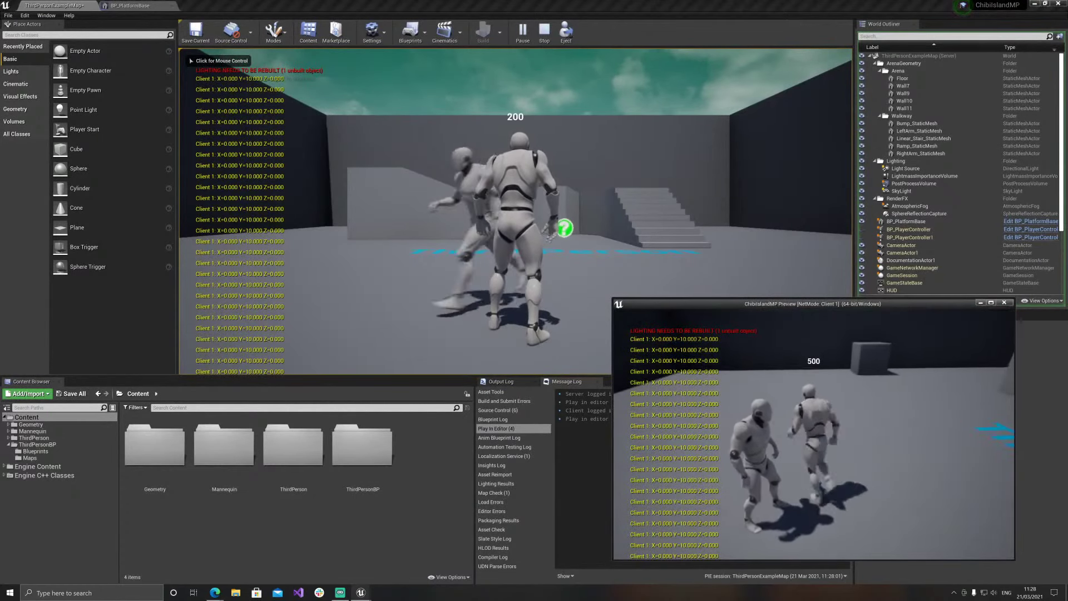
key(w)
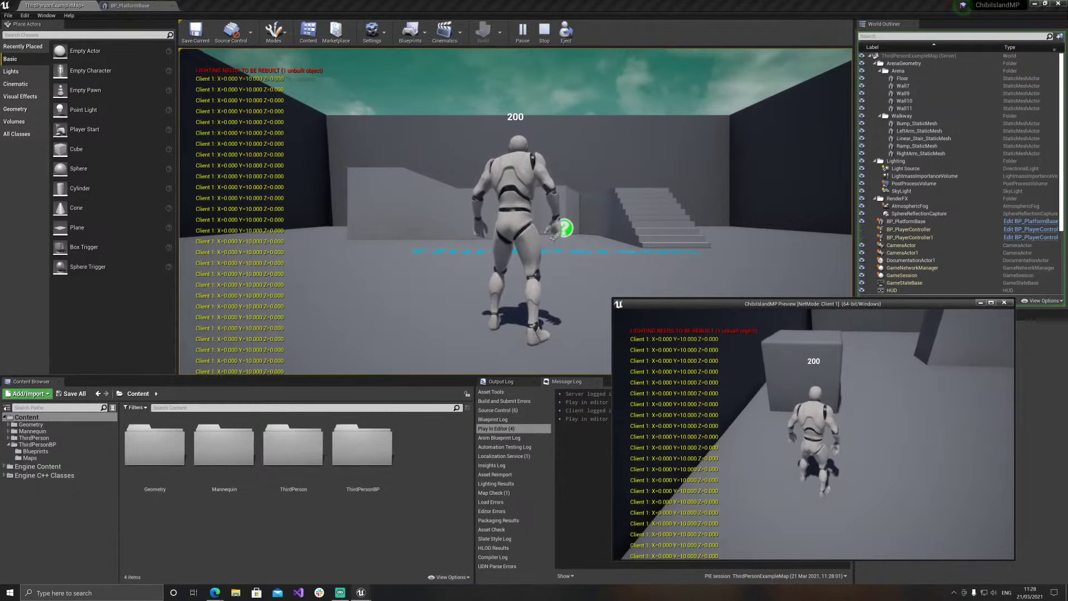
key(shift+F1)
click(515, 211)
key(w)
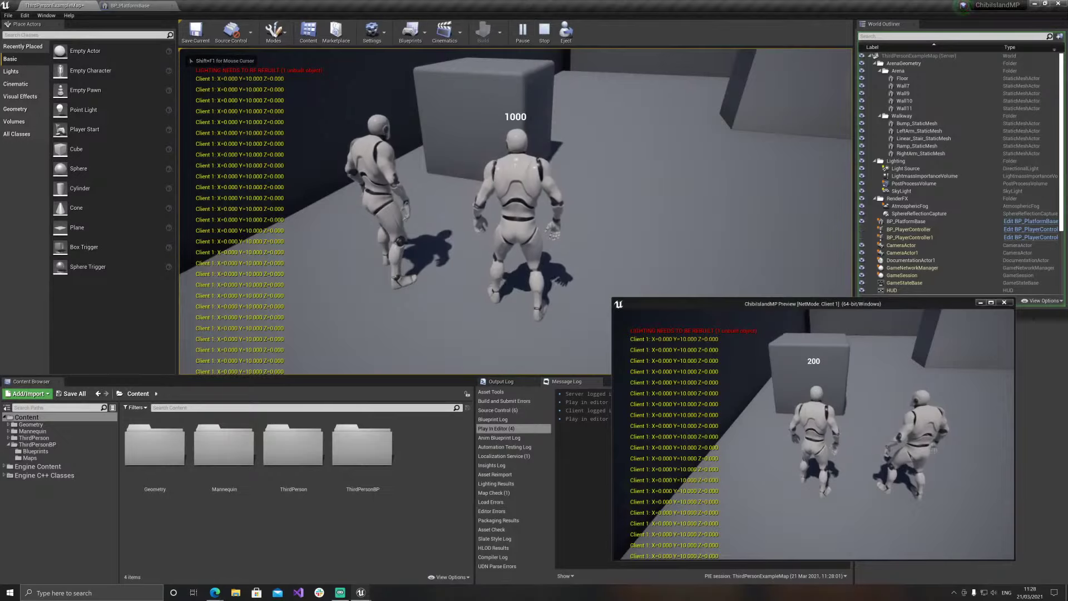
key(shift+F1)
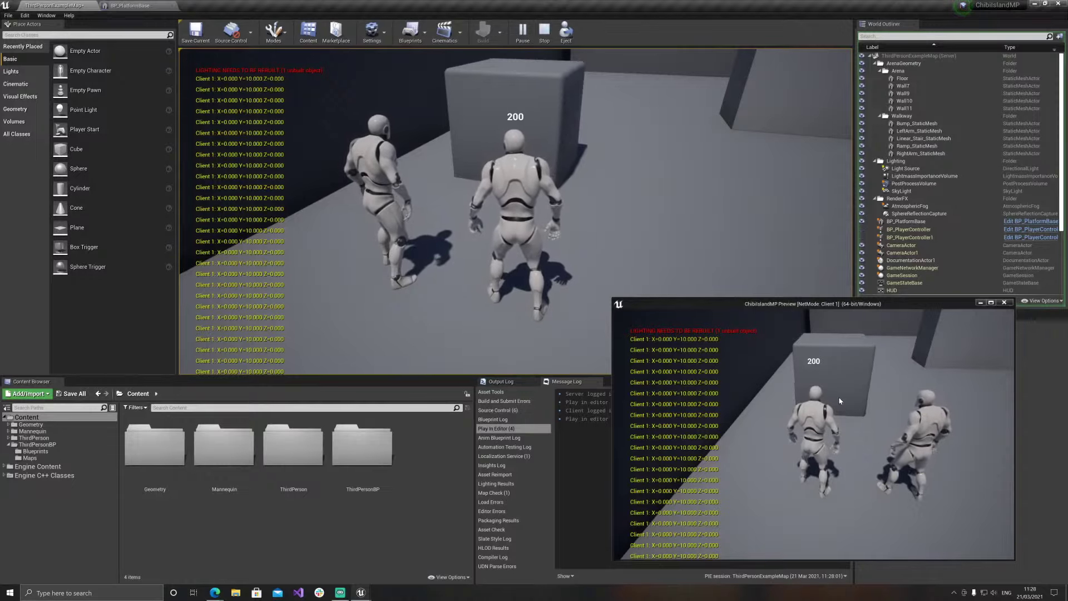
drag(768, 306, 533, 198)
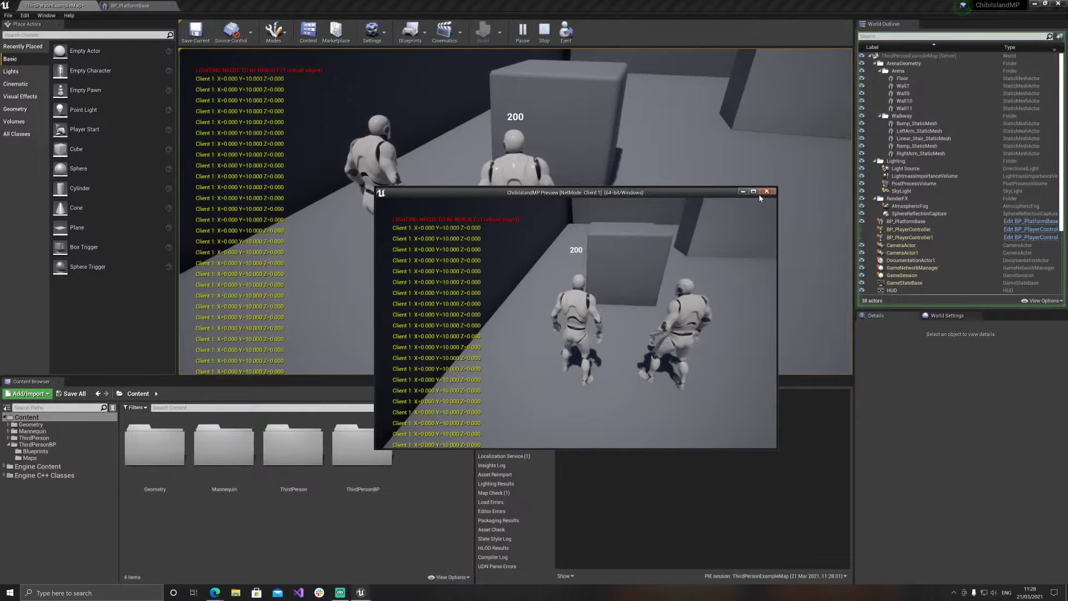
key(Escape)
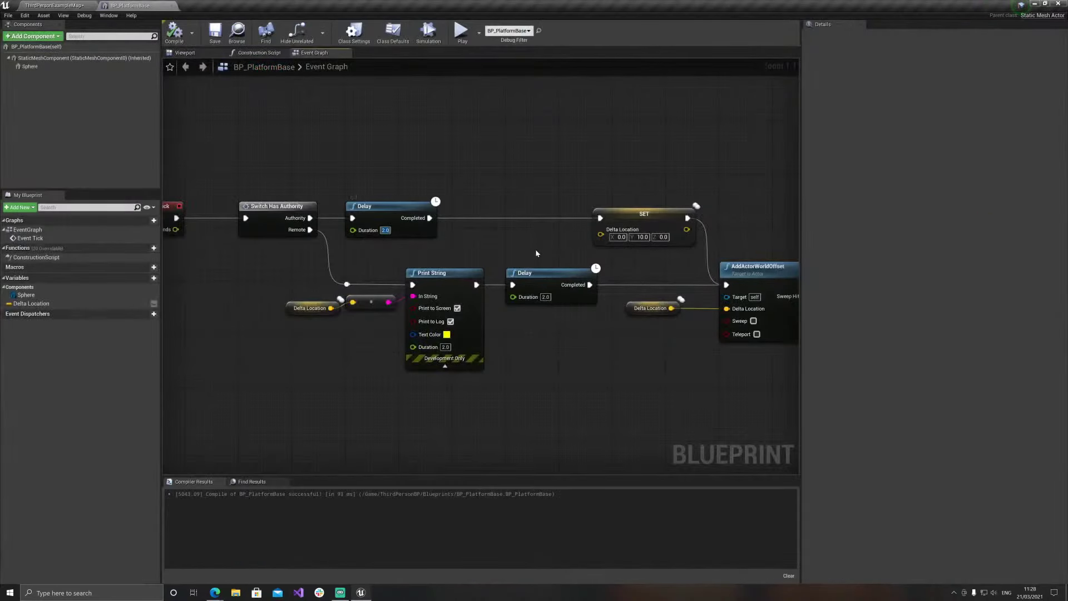
Set both Delays to 5.0 seconds and SET Delta Location Y to 100.0, compile, and test
text(5)
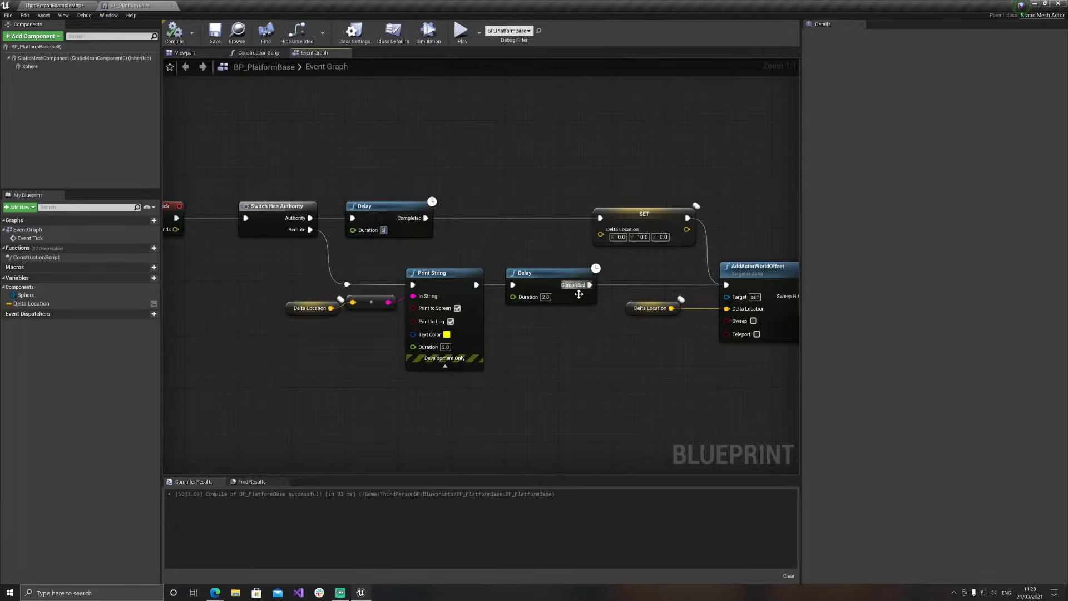
text(5)
key(Return)
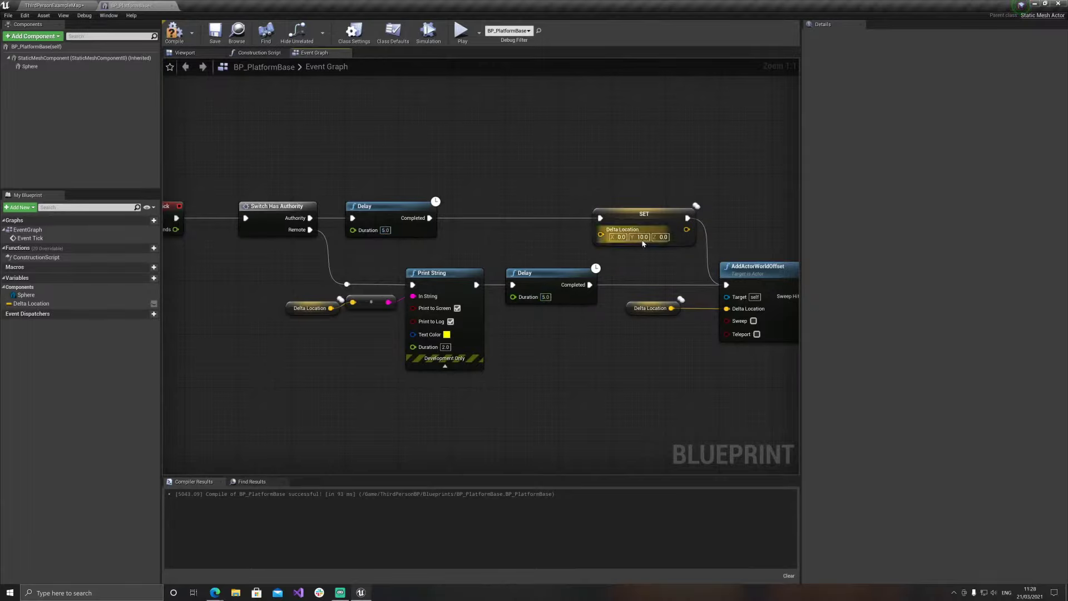
text(100.0)
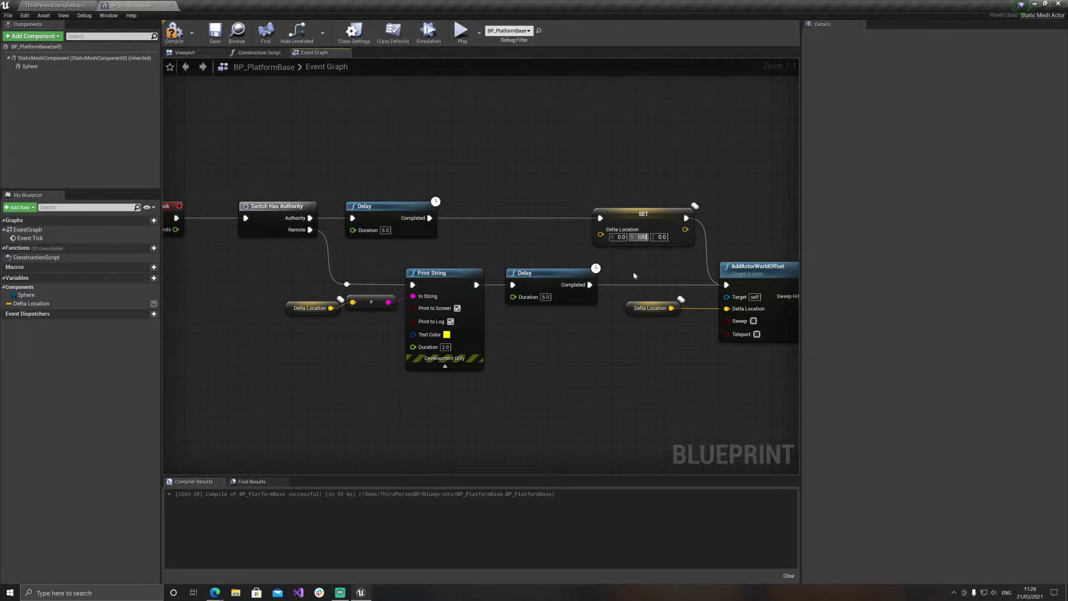
click(175, 31)
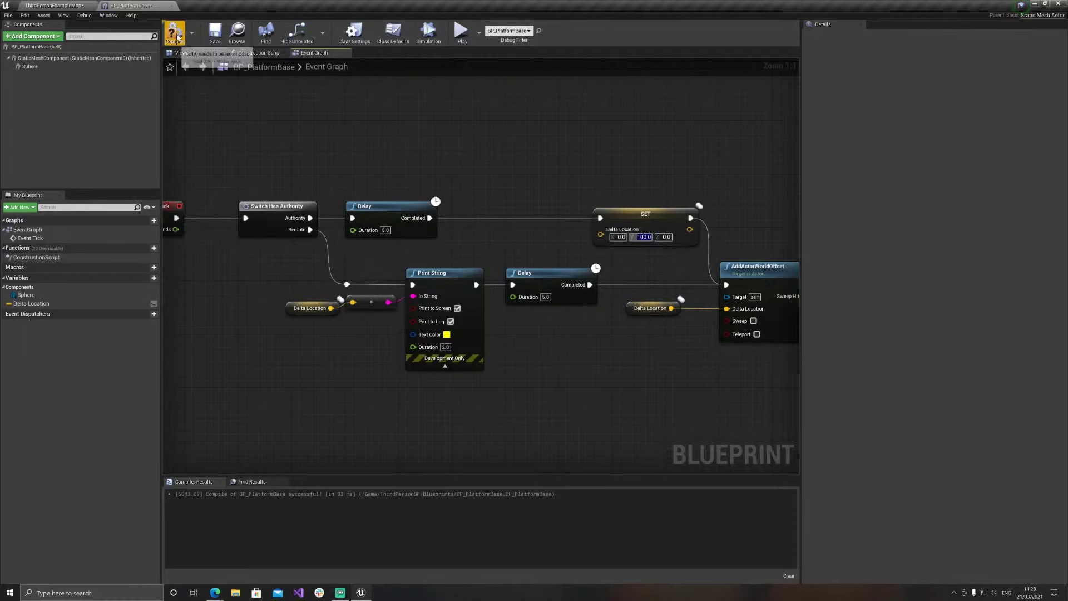
click(58, 4)
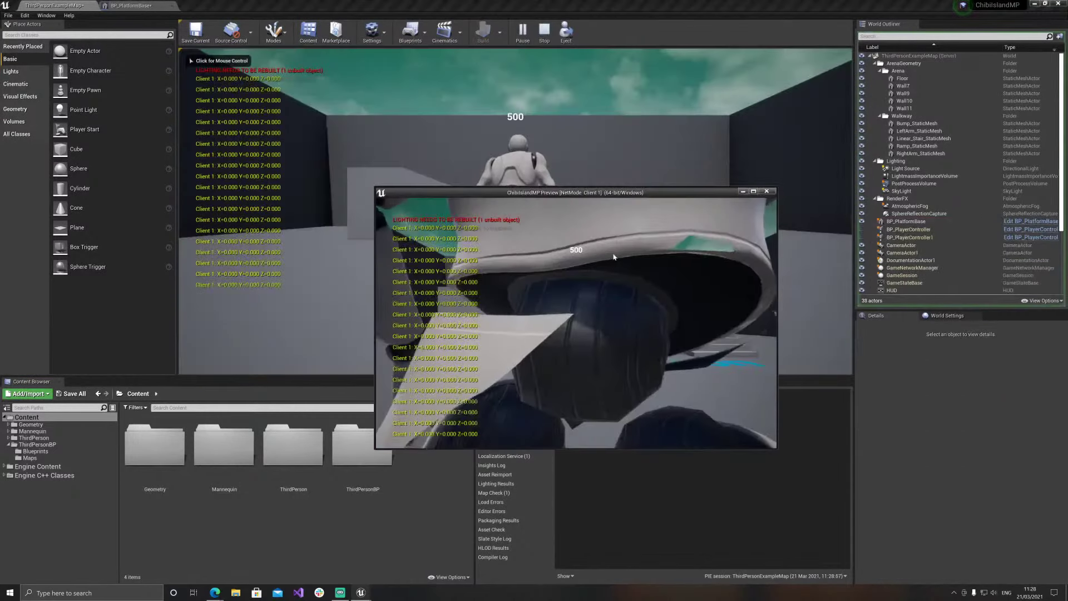
Run the client toward the cube to see Y=100.000 readouts, then end play and reopen BP_PlatformBase
key(w)
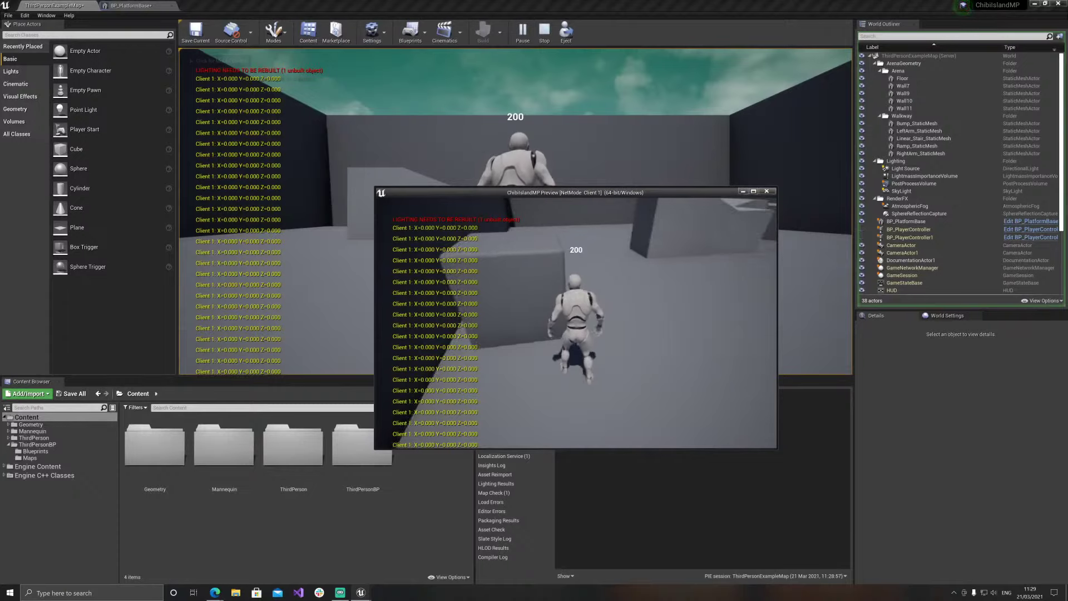
key(d)
key(w)
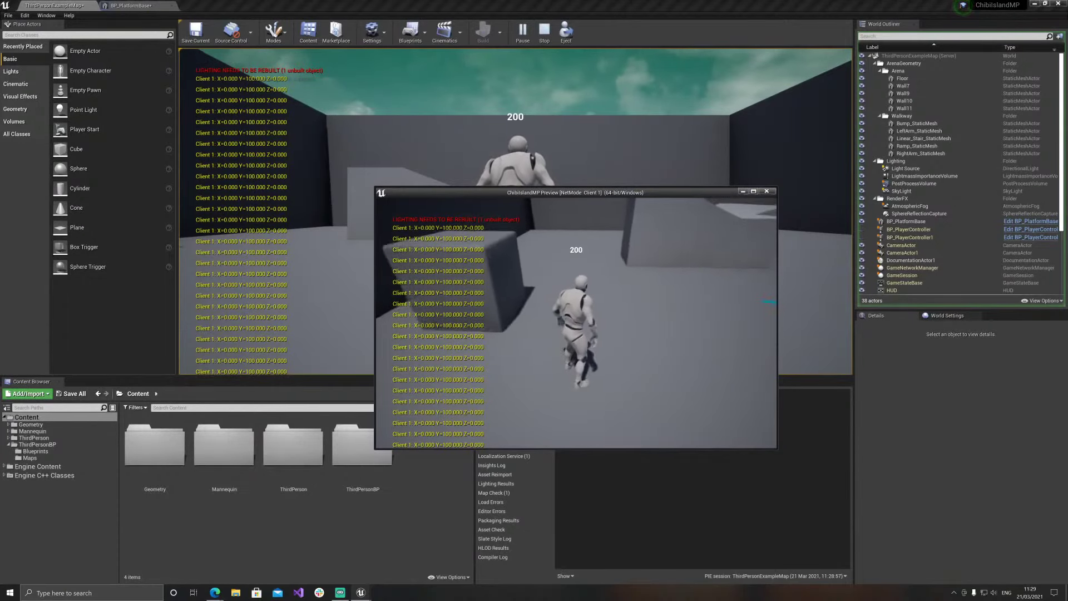
click(390, 137)
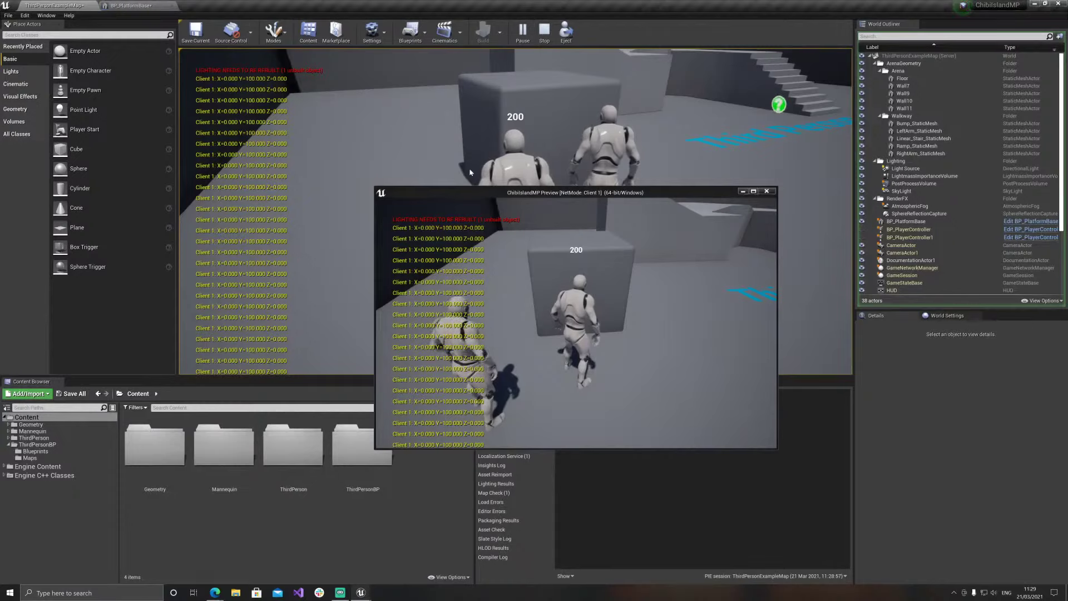
key(Escape)
click(135, 7)
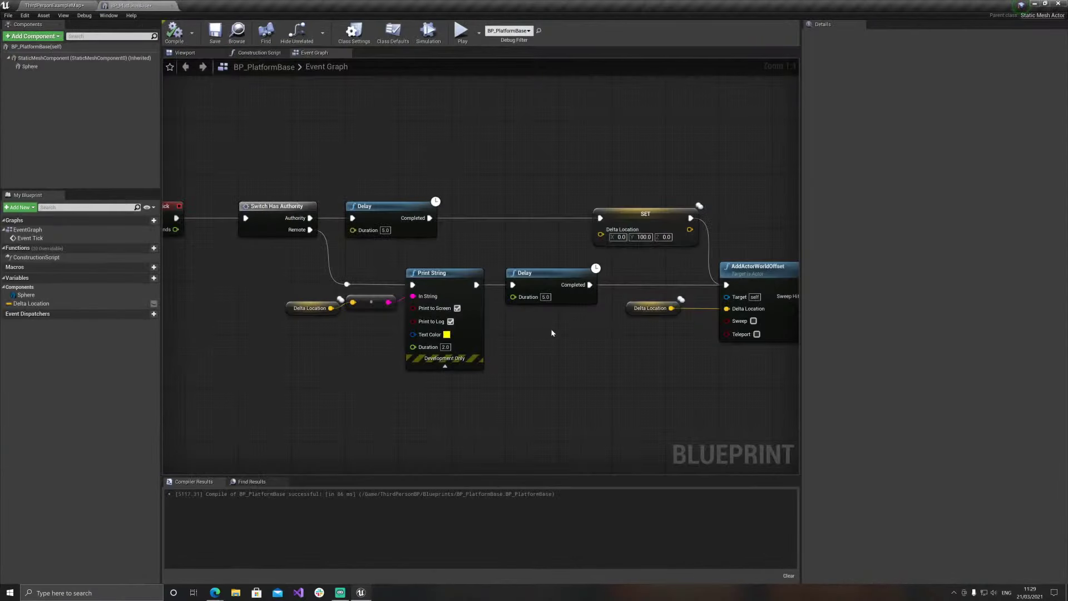
Run another multiplayer PIE test from ThirdPersonExampleMap, check client prints Y=100.000, then stop it
click(552, 278)
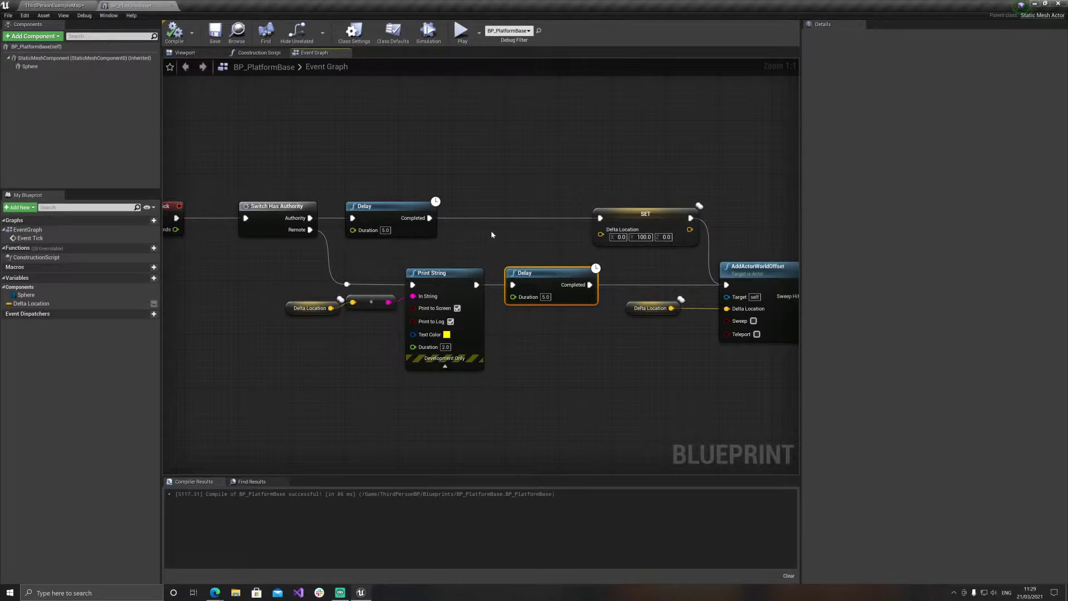
click(64, 4)
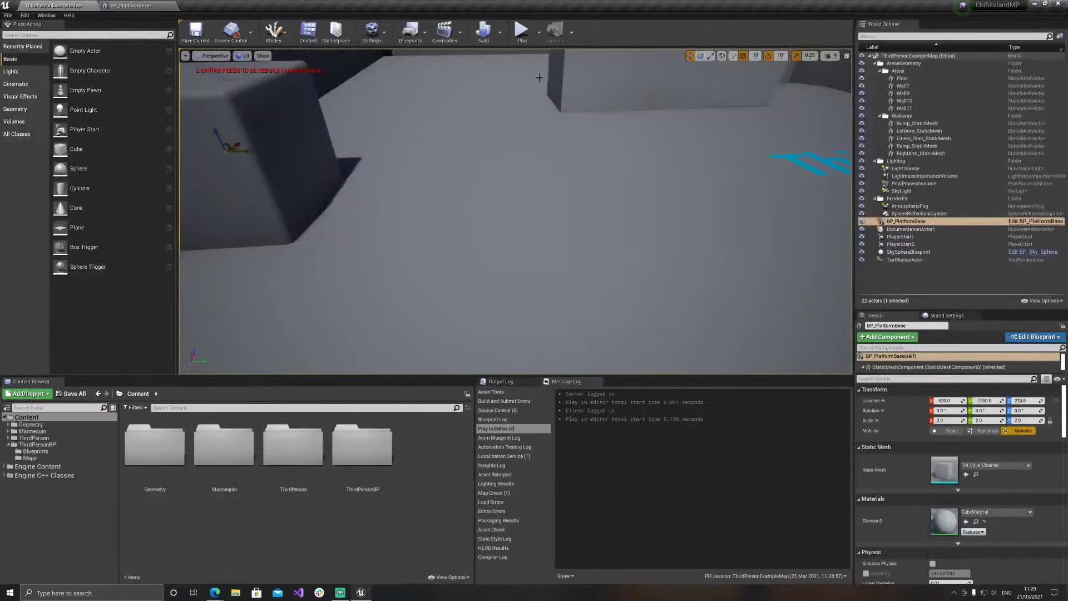
click(522, 32)
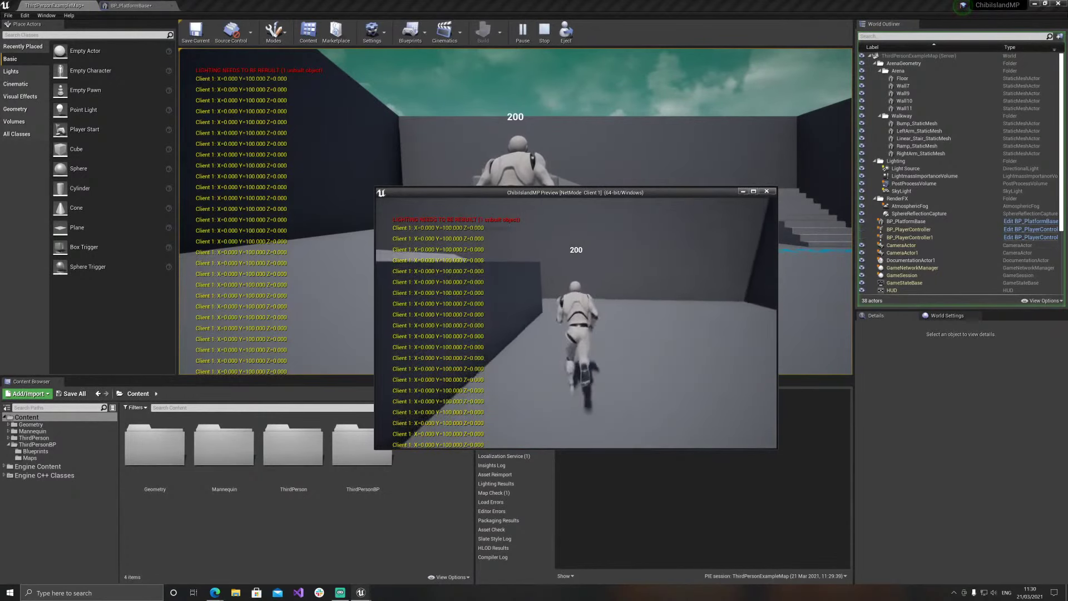
key(Escape)
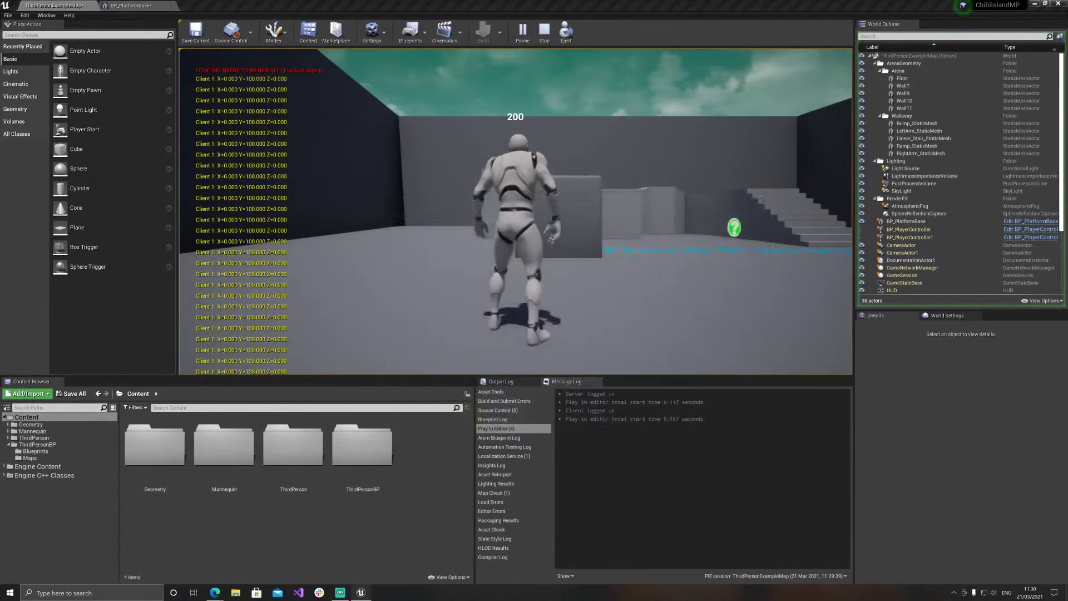
Wire Print String straight into AddActorWorldOffset, delete the second Delay, shift nodes left, and save
click(136, 6)
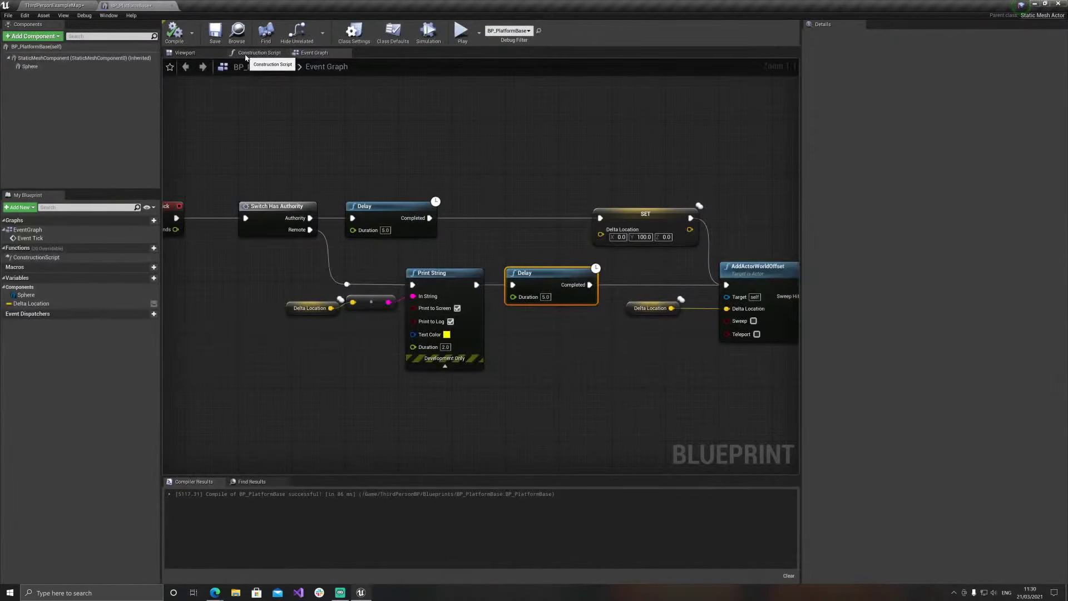
right_drag(528, 240, 424, 197)
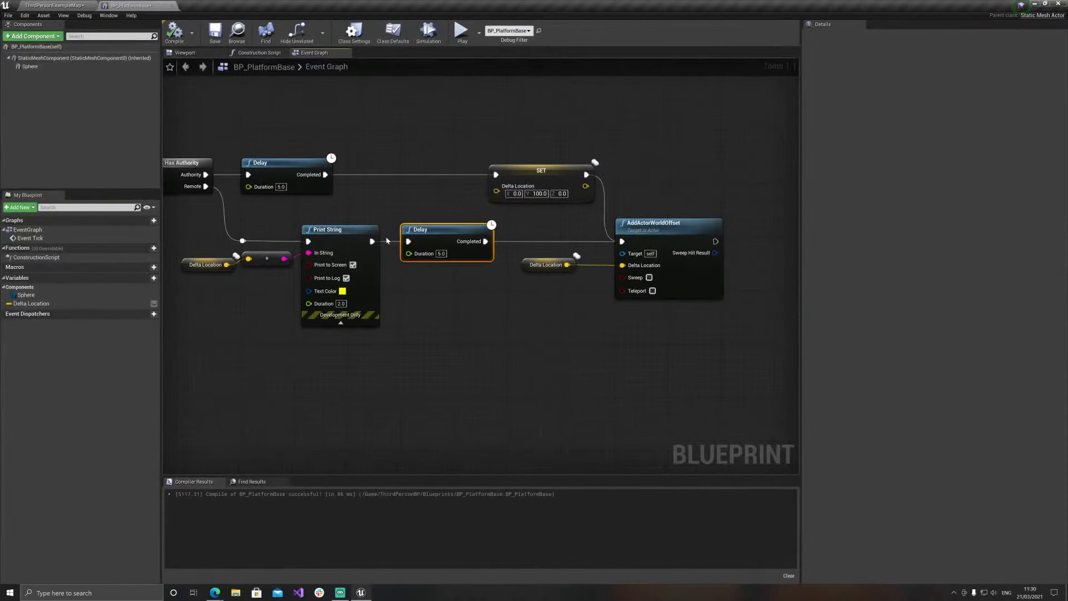
drag(371, 241, 622, 241)
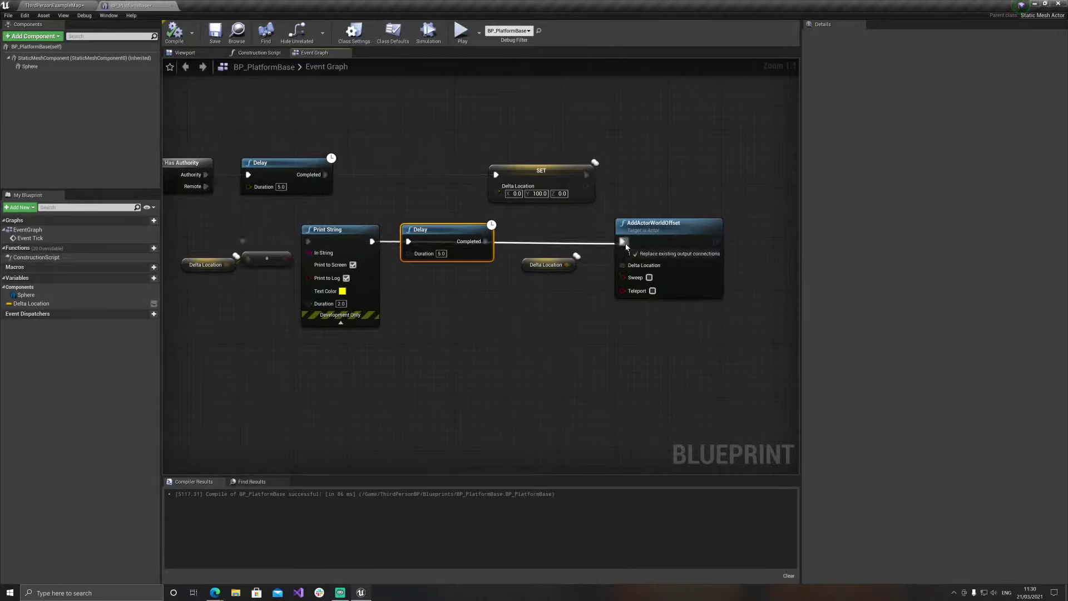
key(Delete)
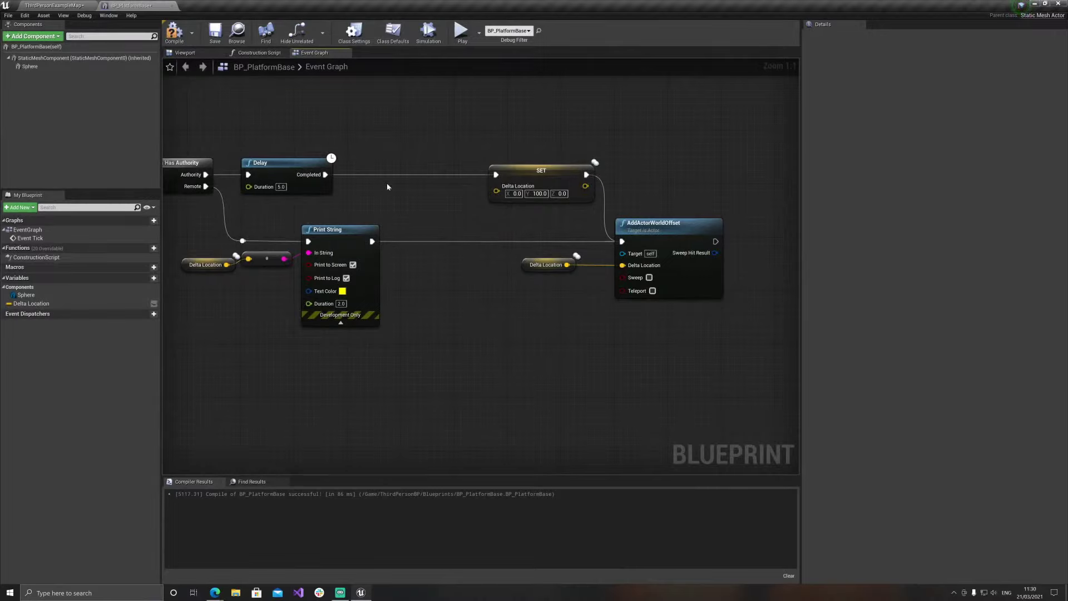
drag(448, 137, 729, 303)
drag(527, 169, 427, 169)
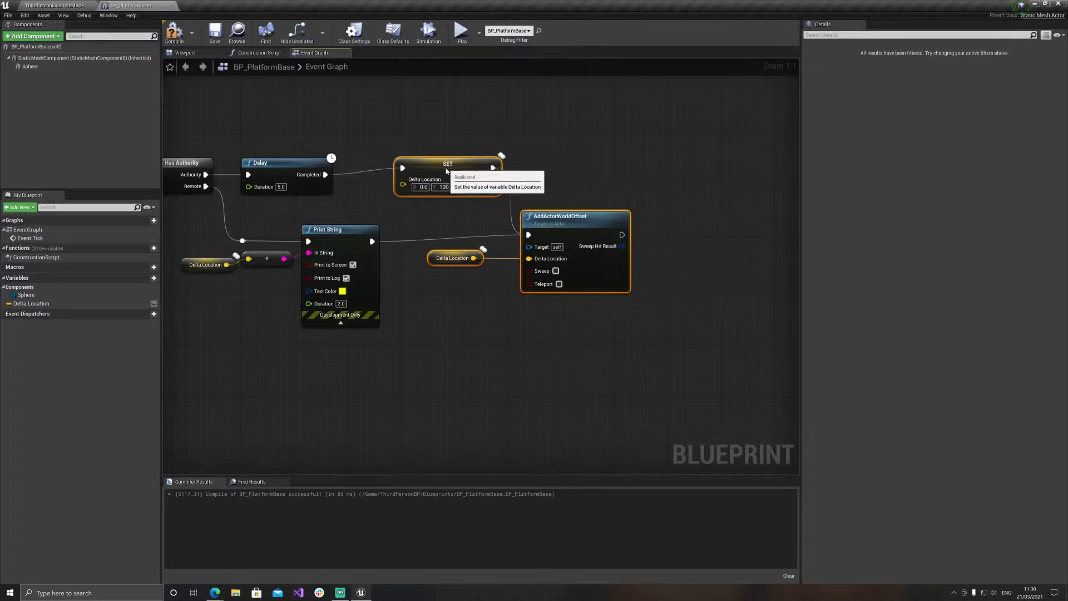
click(174, 31)
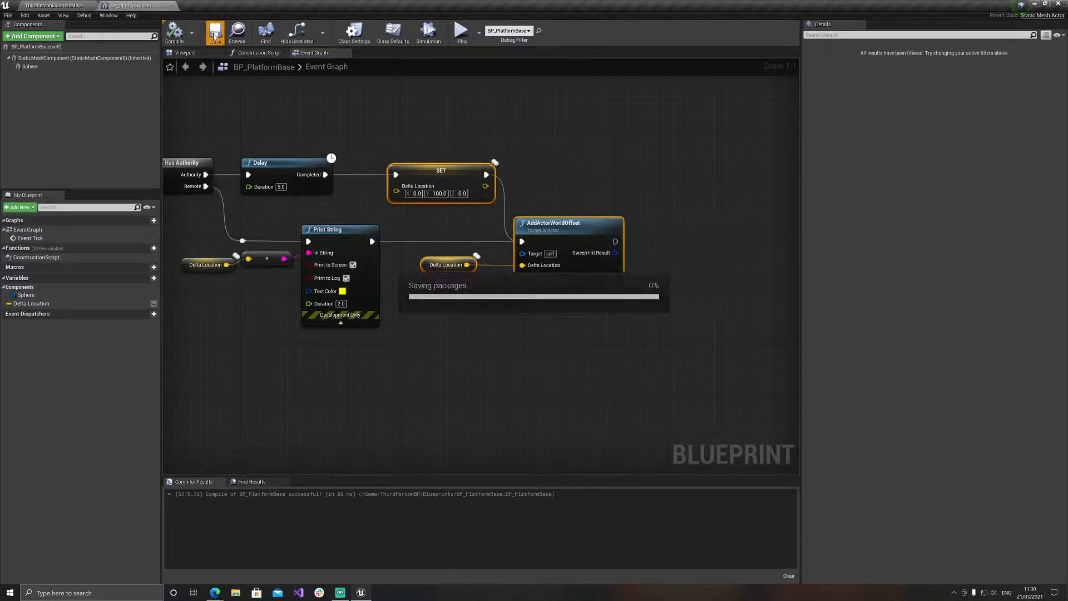
click(391, 44)
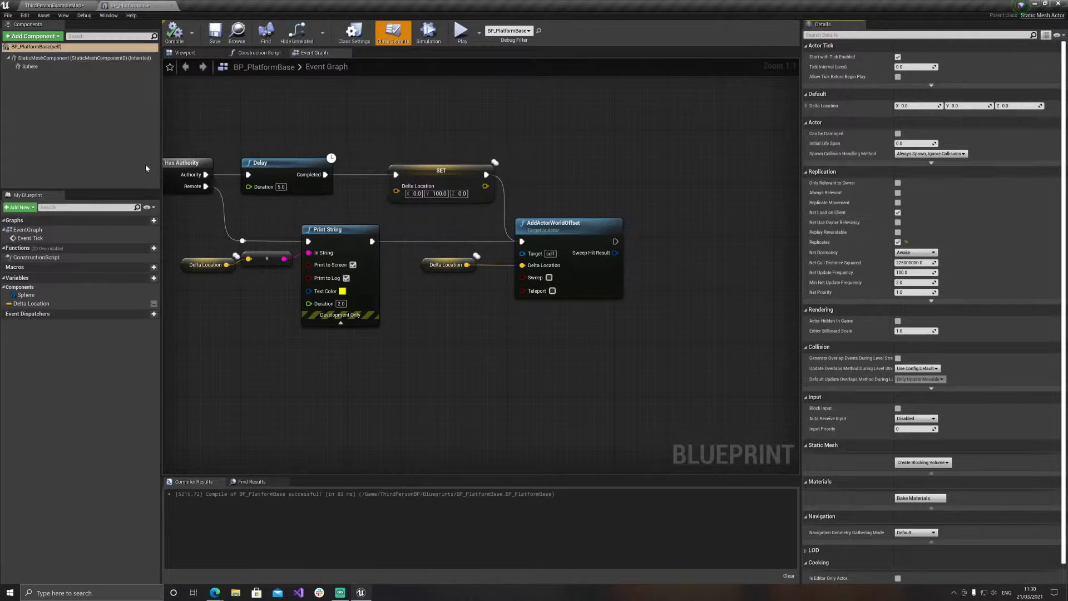
Frame the graph and toggle Net Load on Client under BP_PlatformBase's Replication defaults
key(Home)
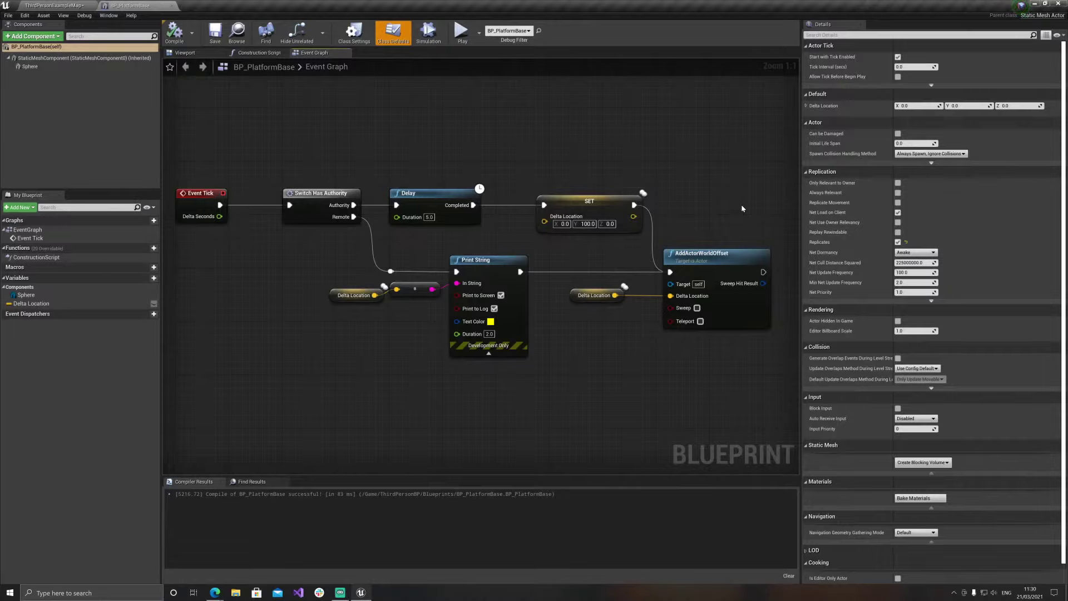
click(898, 213)
Recompile BP_PlatformBase, then run and stop a multiplayer test on ThirdPersonExampleMap (Alt+P)
click(174, 30)
click(54, 5)
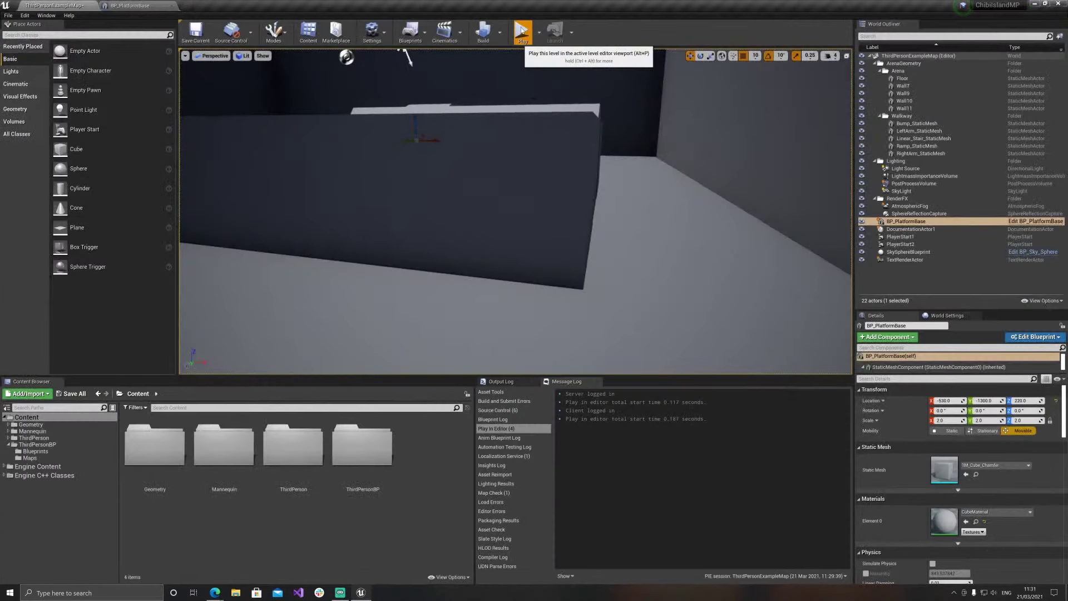
key(alt+p)
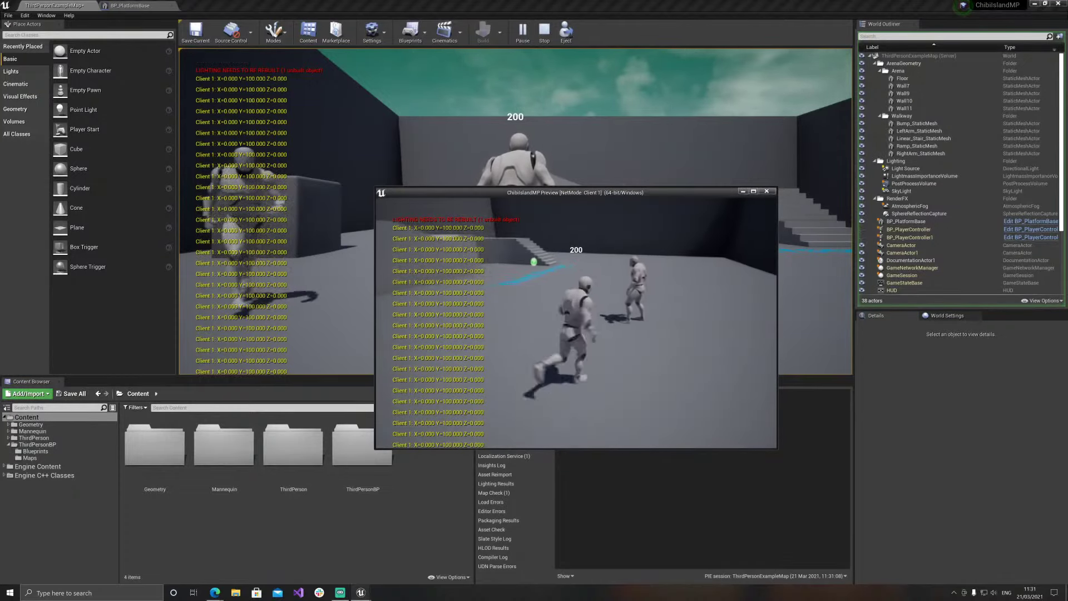
key(Escape)
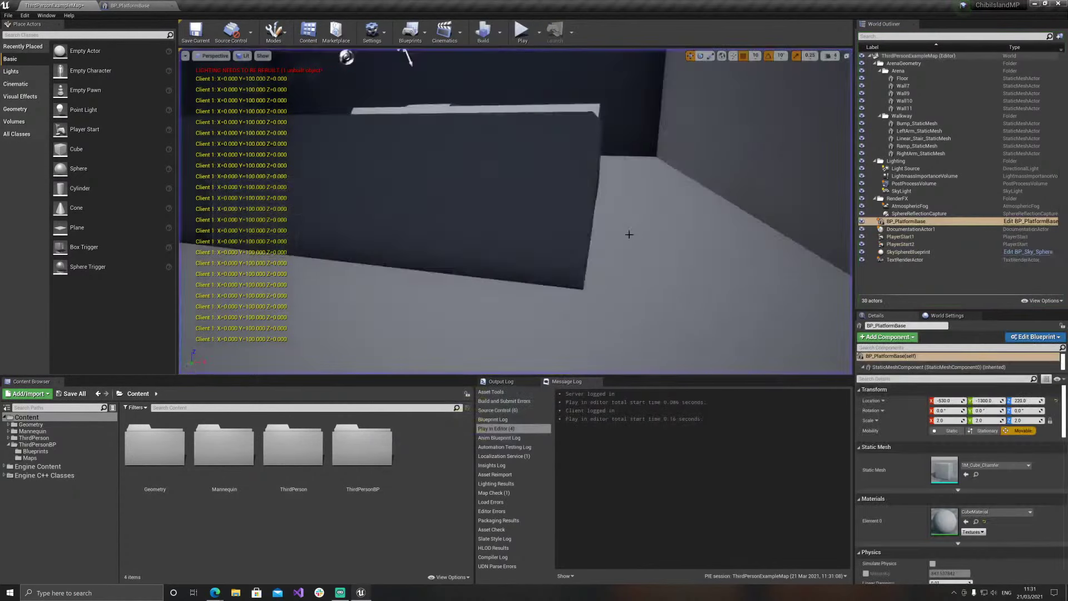
Move the AddActorWorldOffset, Delta Location and SET nodes further right to make room
click(131, 5)
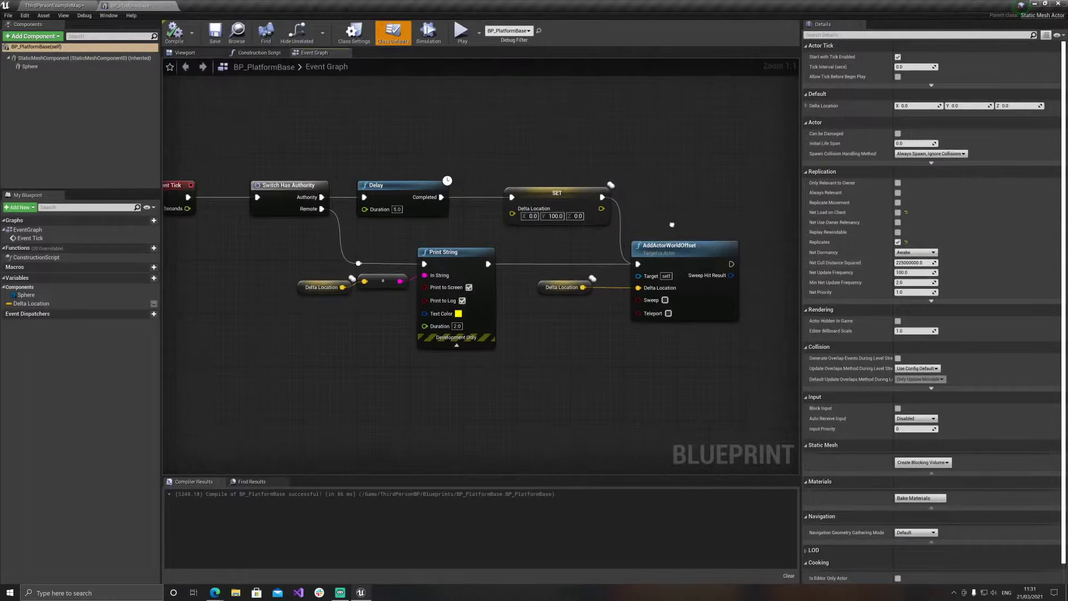
right_drag(763, 359, 631, 334)
drag(631, 335, 451, 238)
drag(590, 231, 738, 232)
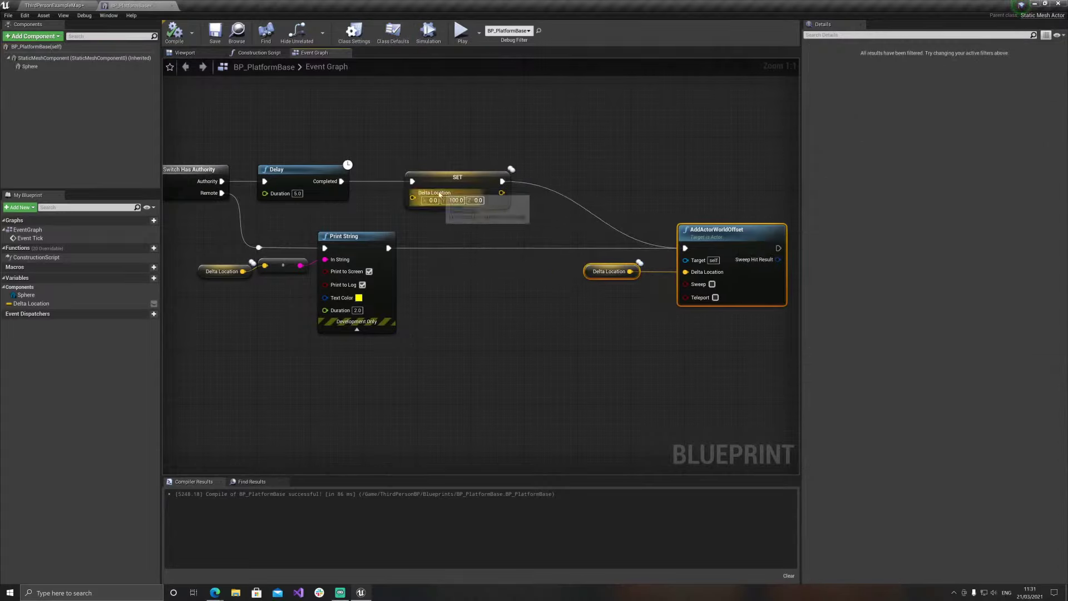
drag(446, 190, 553, 189)
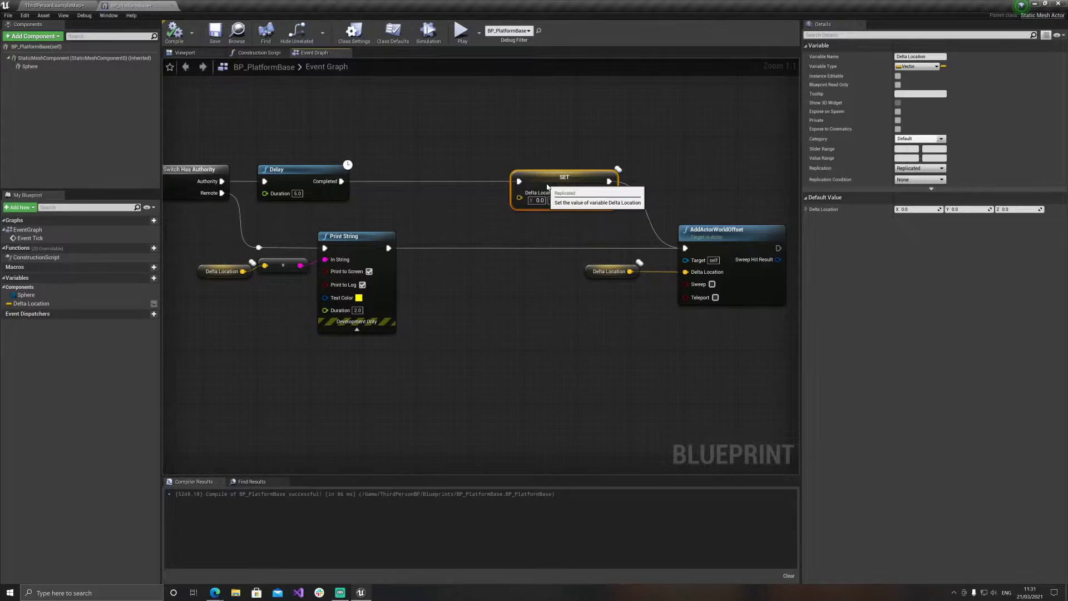
Duplicate the 5.0-second Delay and wire it between Print String and AddActorWorldOffset
click(323, 171)
key(ctrl+c)
key(ctrl+v)
drag(464, 258, 440, 249)
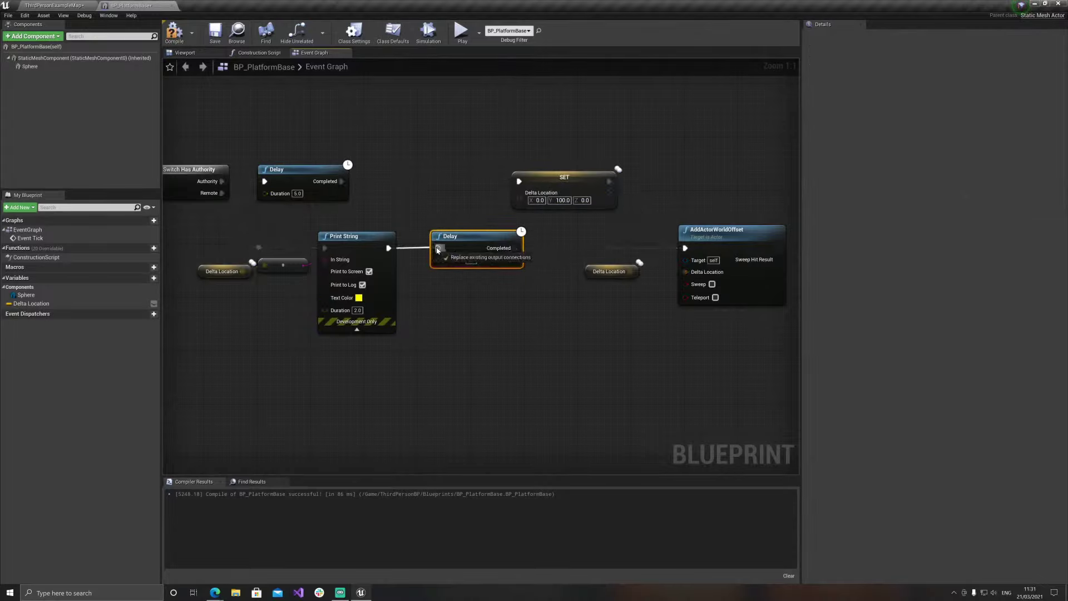
drag(515, 248, 685, 248)
click(394, 38)
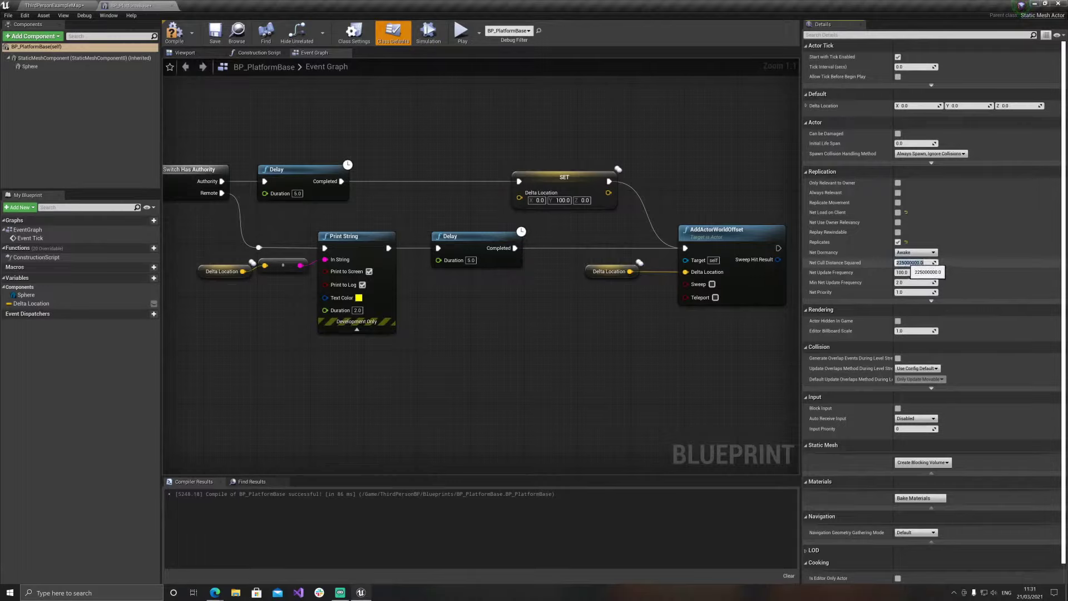
Set Net Cull Distance Squared to 500000.0, then compile and save BP_PlatformBase
text(500000)
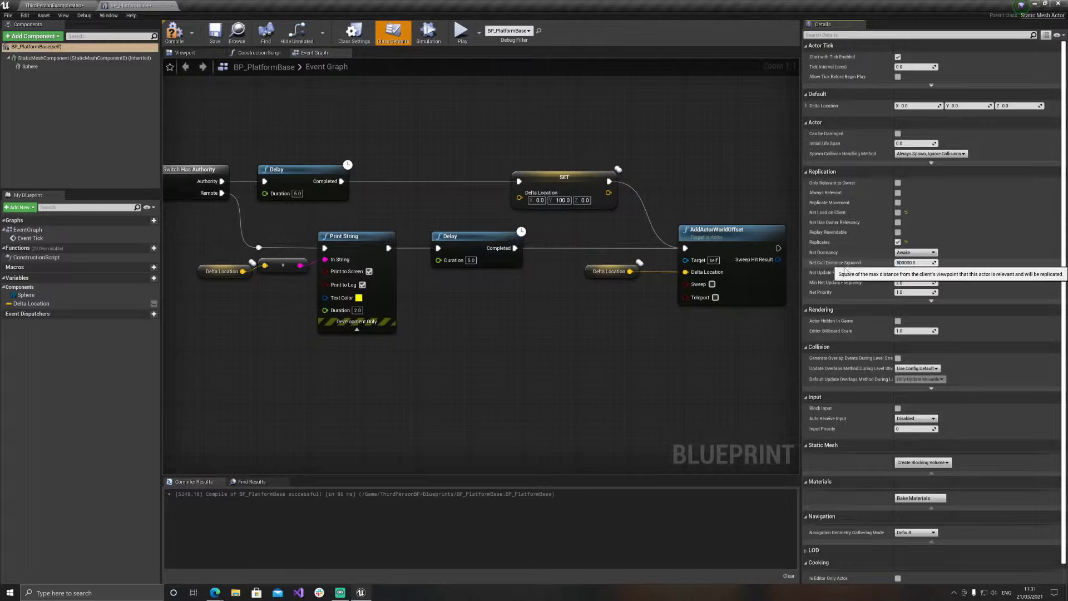
key(Return)
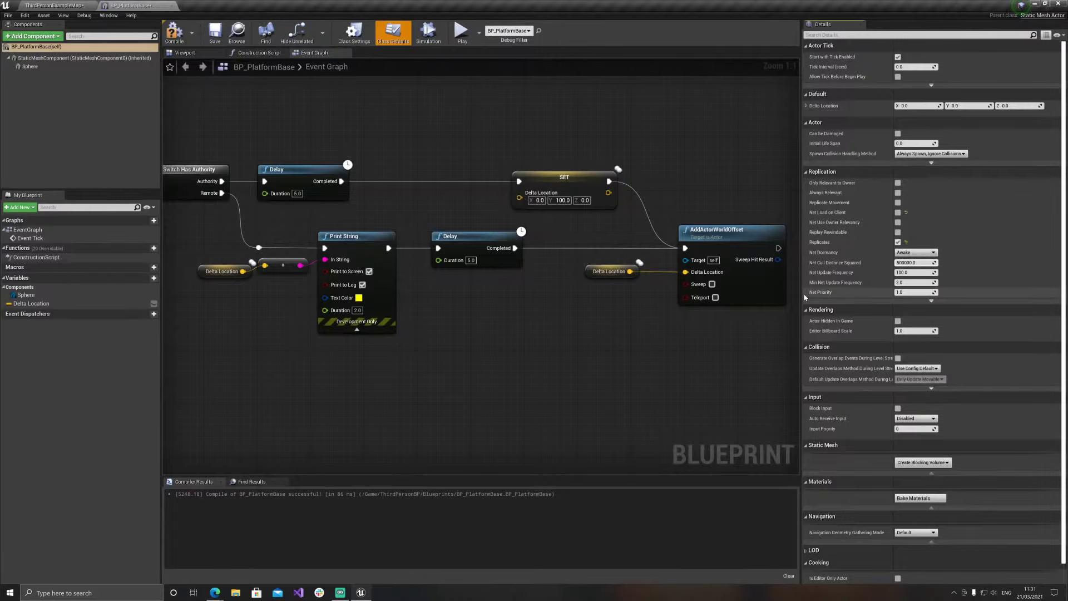
click(174, 34)
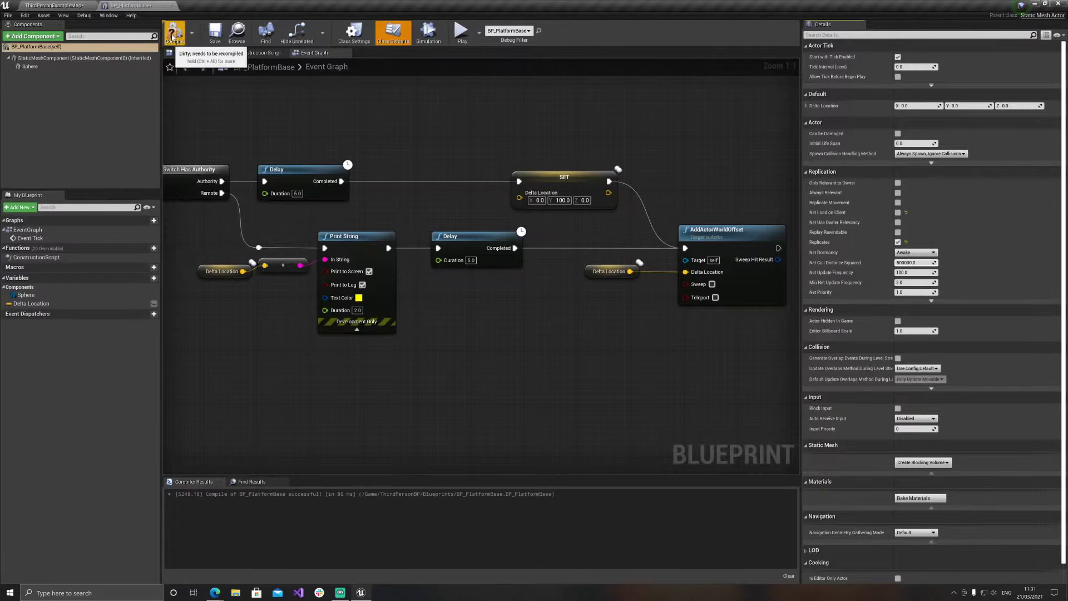
click(215, 32)
Start a multiplayer PIE session and walk the server character onto the green platform
click(47, 5)
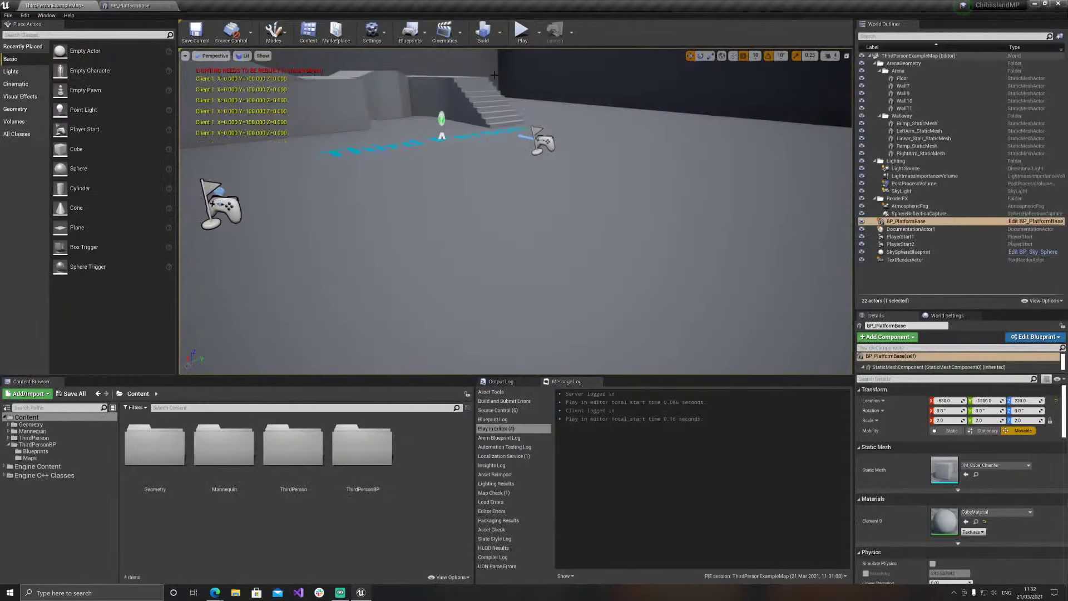
key(alt+p)
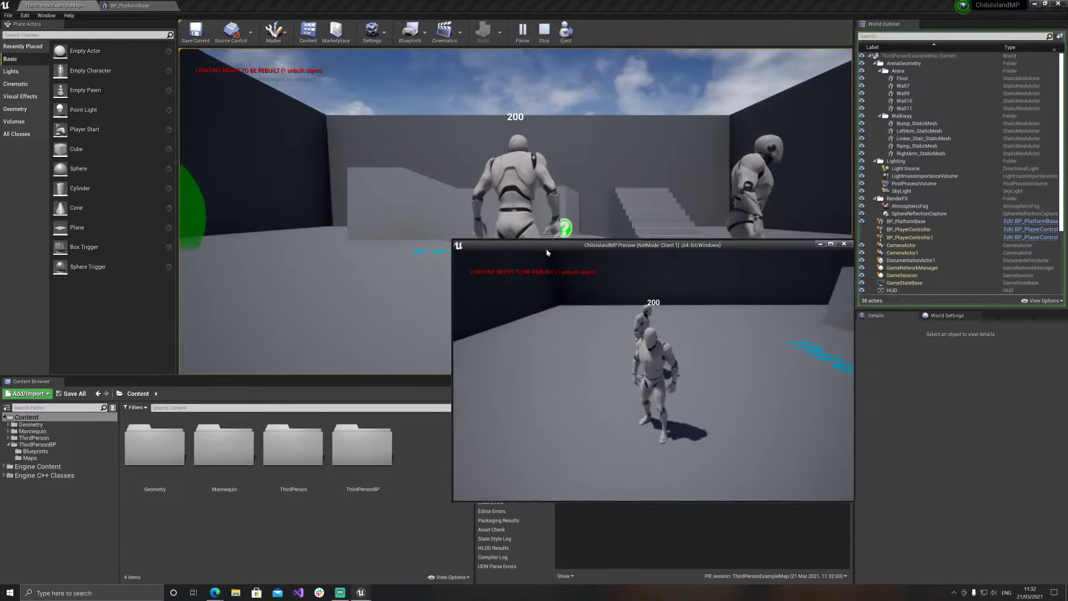
drag(469, 199, 531, 283)
click(534, 234)
key(w)
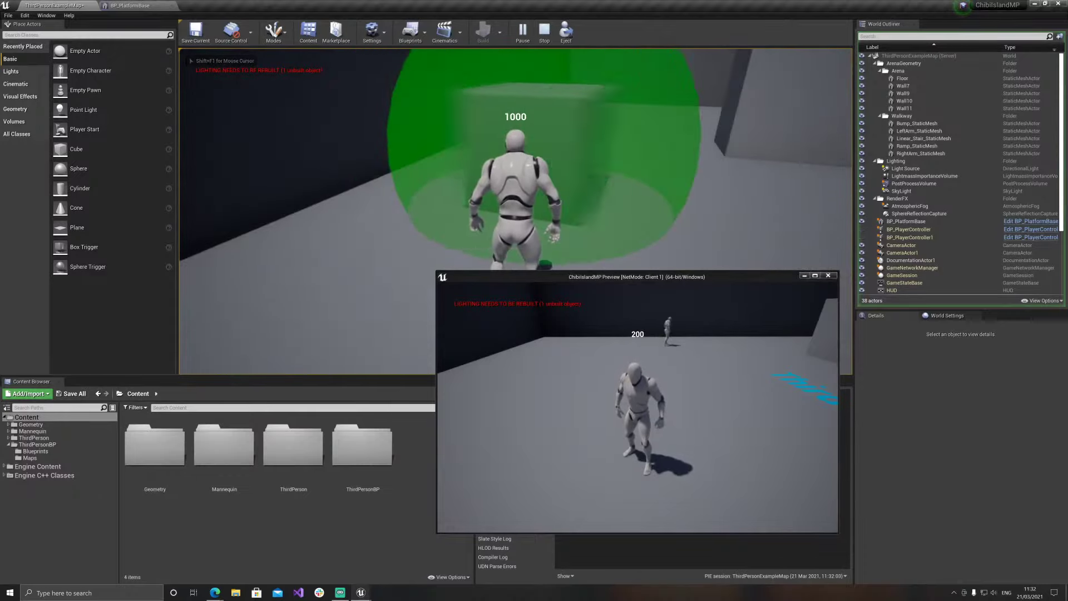
key(shift+F1)
Run the client character onto the green platform, watch the Y=100.000 client readouts, then stop
click(637, 400)
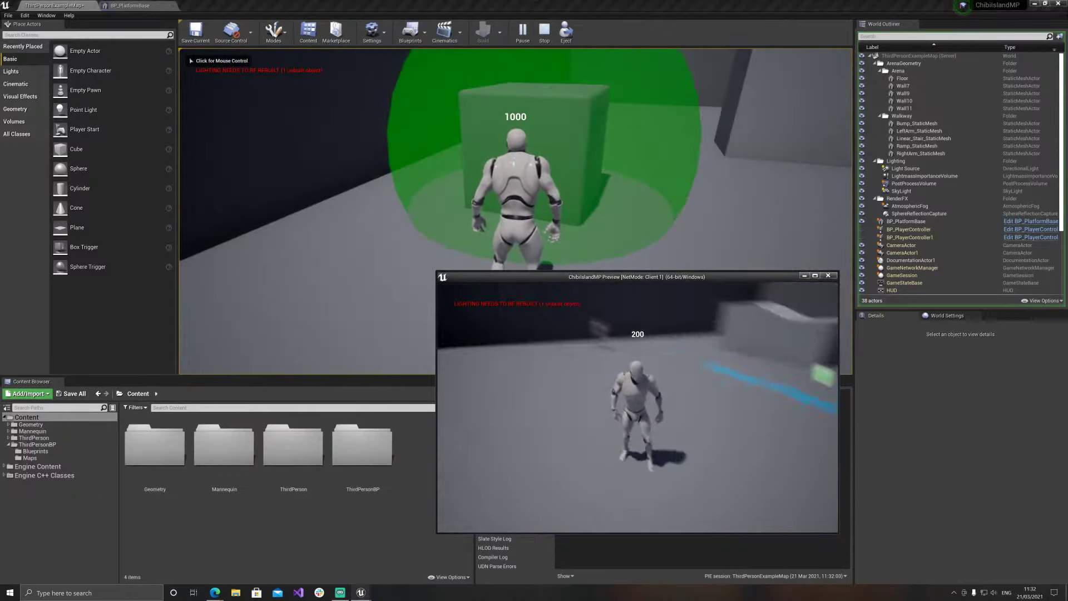
key(w)
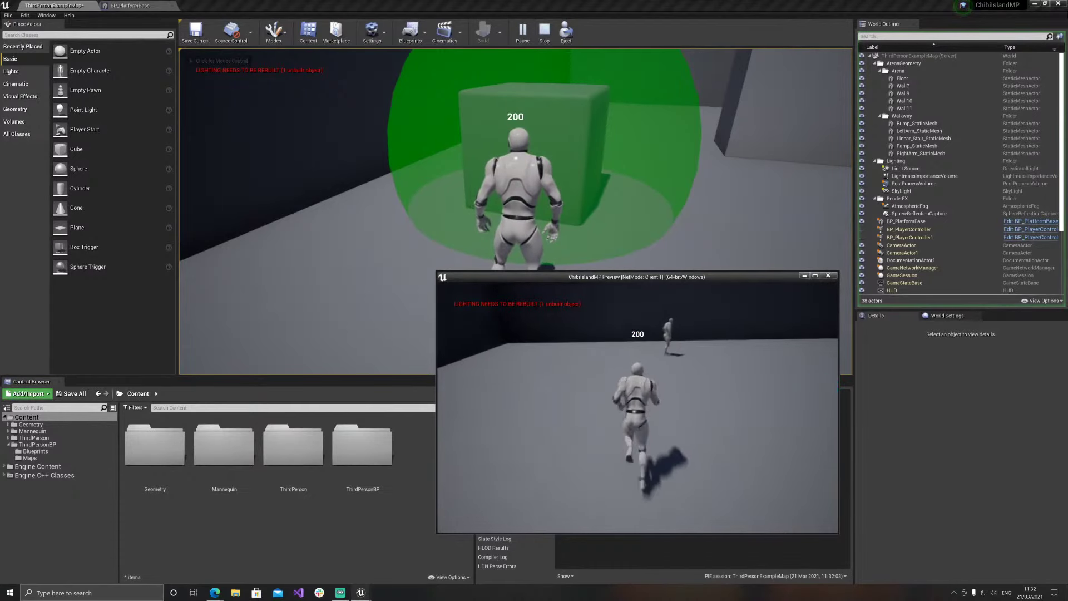
key(w)
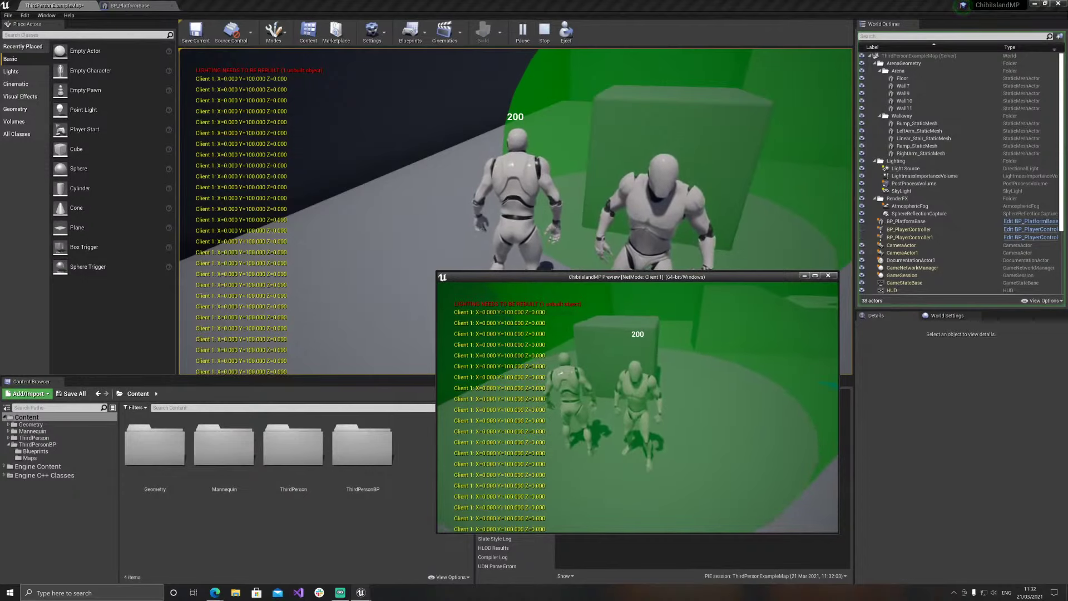
key(w)
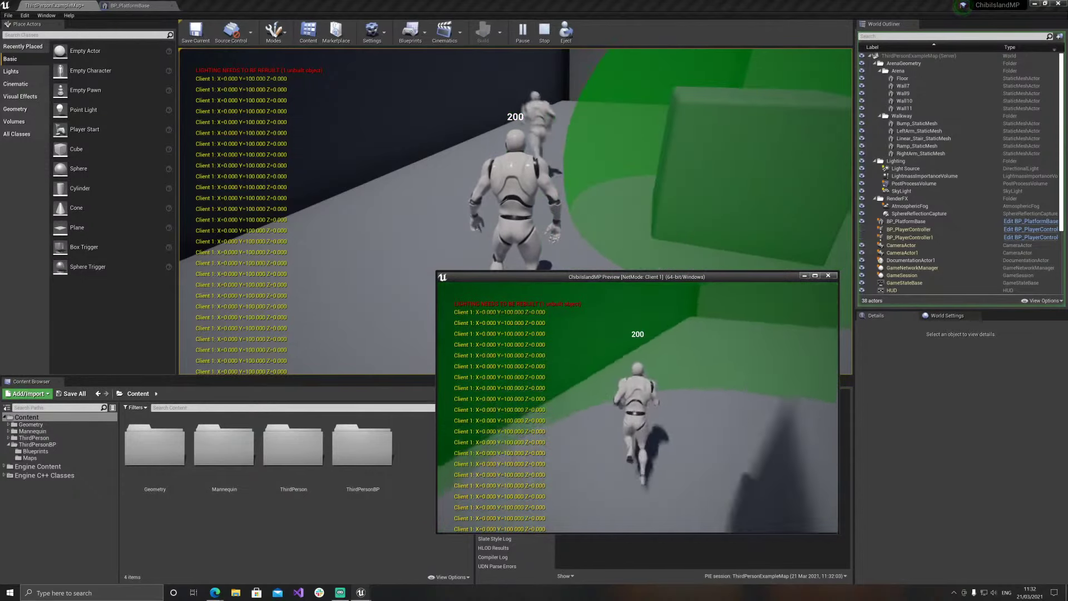
key(w)
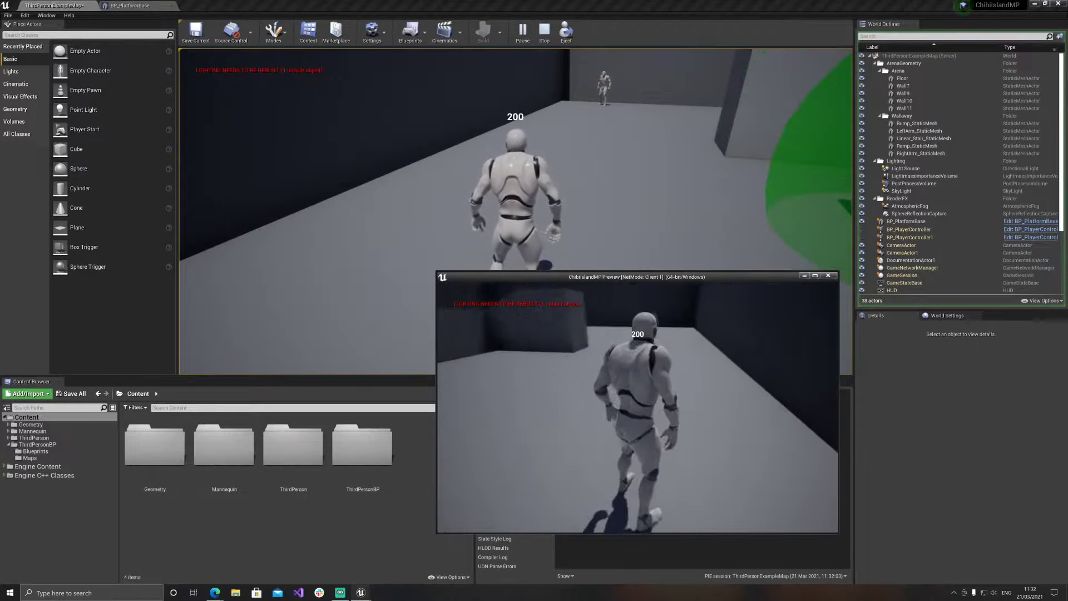
key(w)
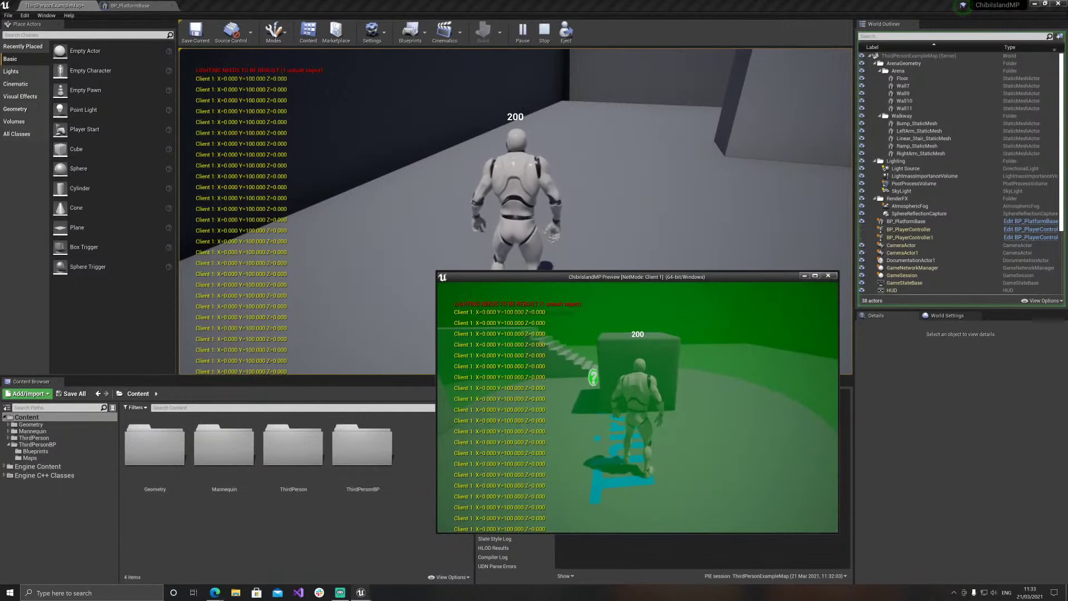
key(Escape)
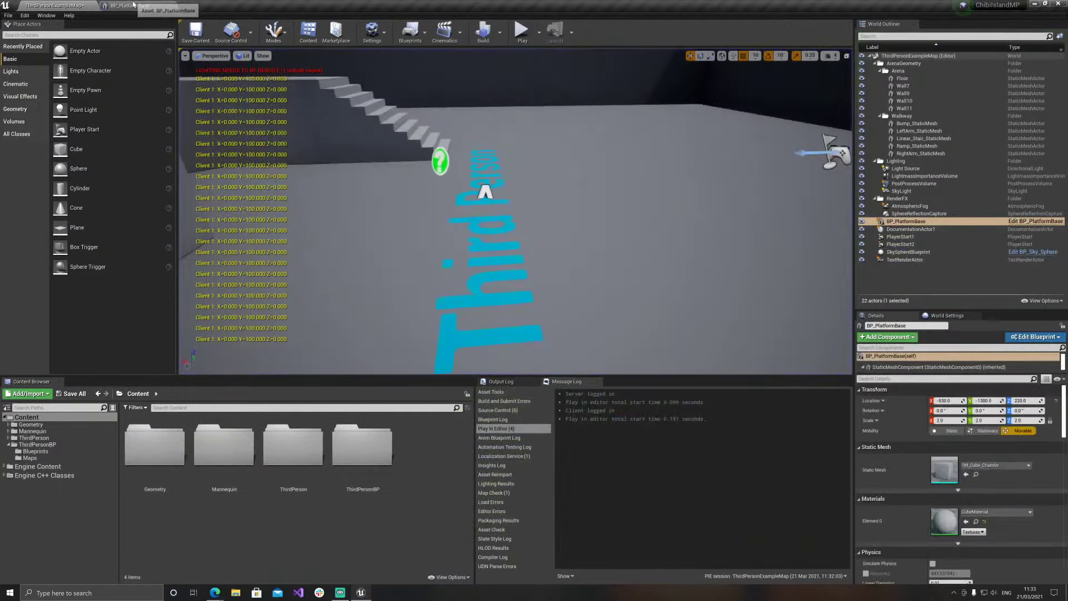
click(134, 6)
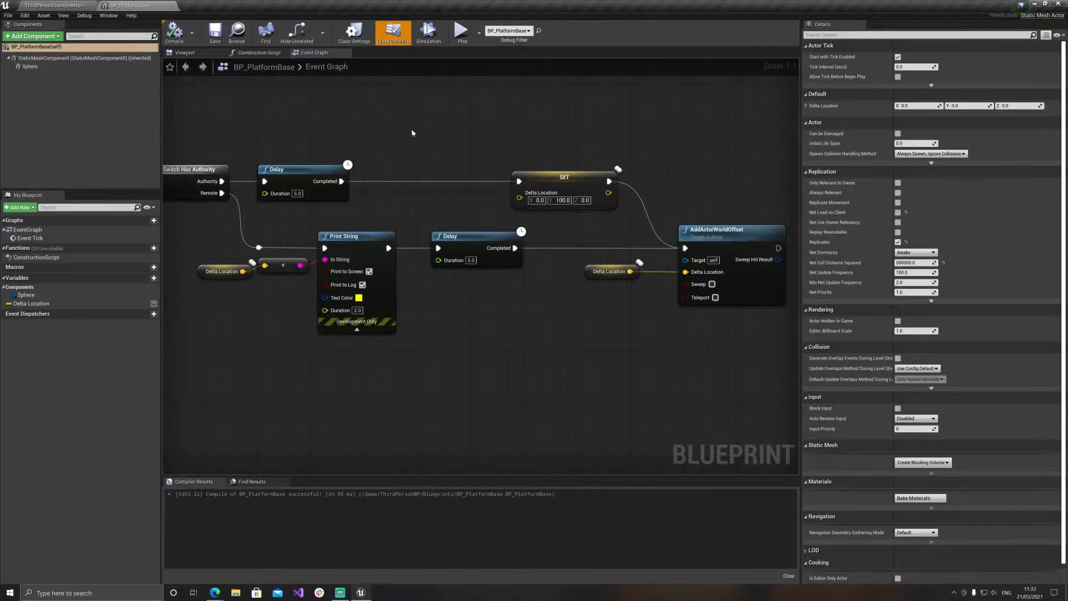
right_drag(411, 132, 517, 149)
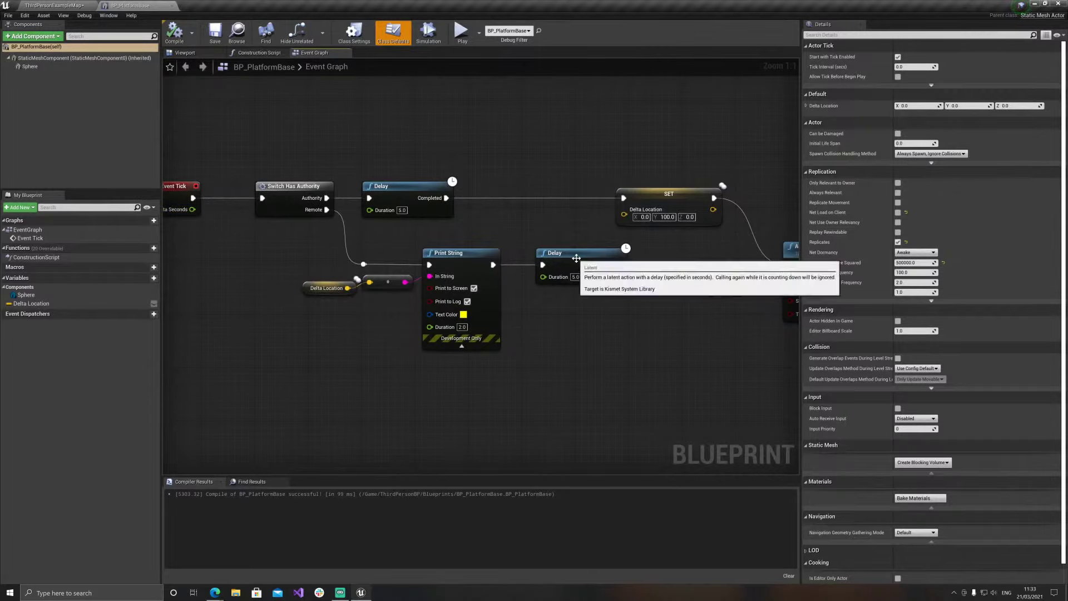
click(590, 272)
right_drag(621, 362, 555, 344)
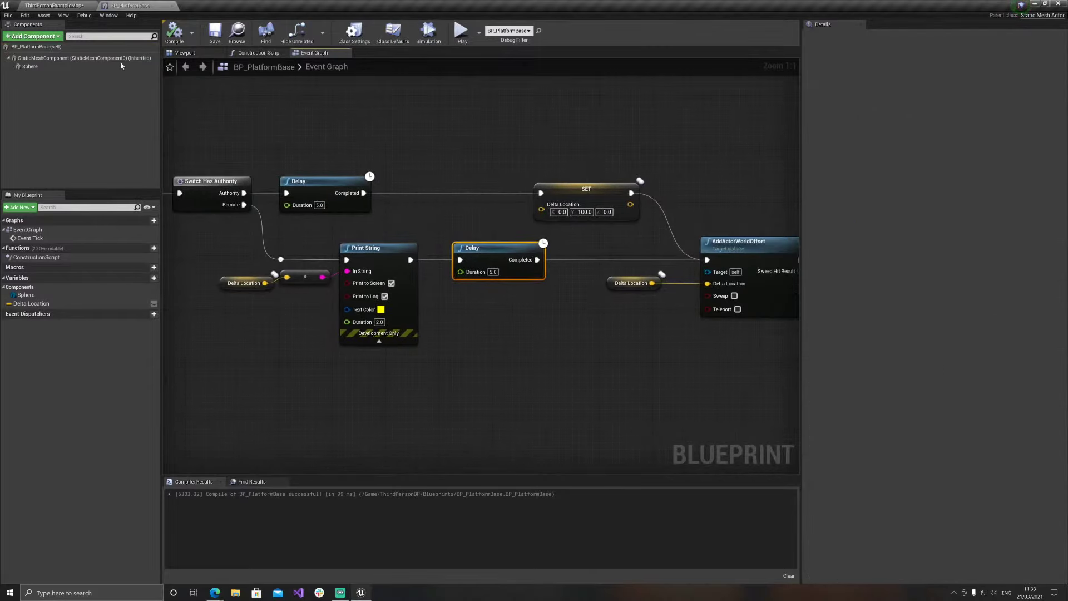
click(52, 8)
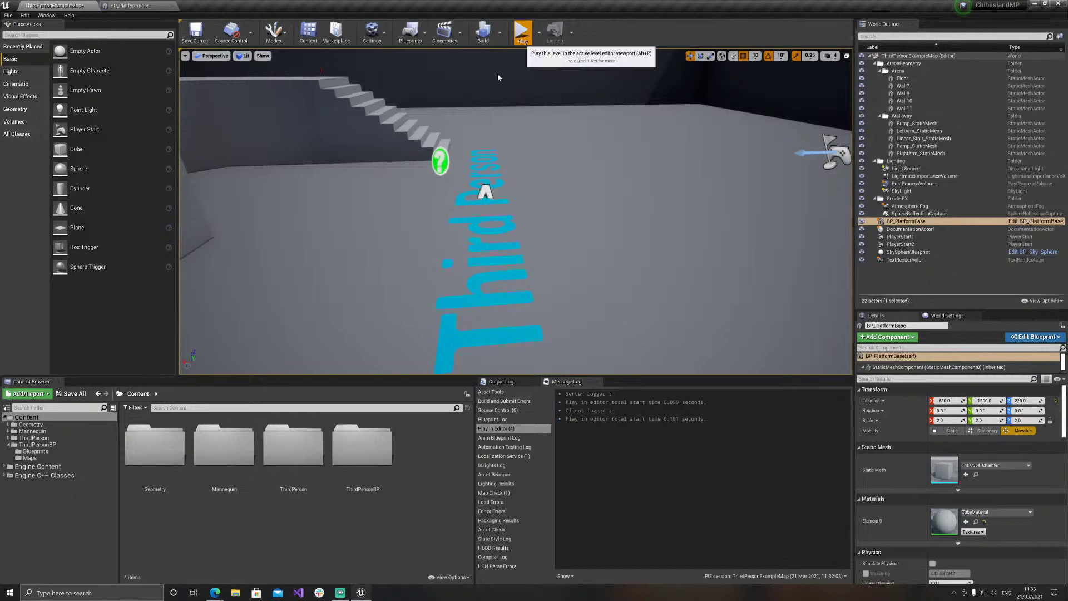
Run another multiplayer test, moving the client character across the arena, then stop it with Esc
key(alt+p)
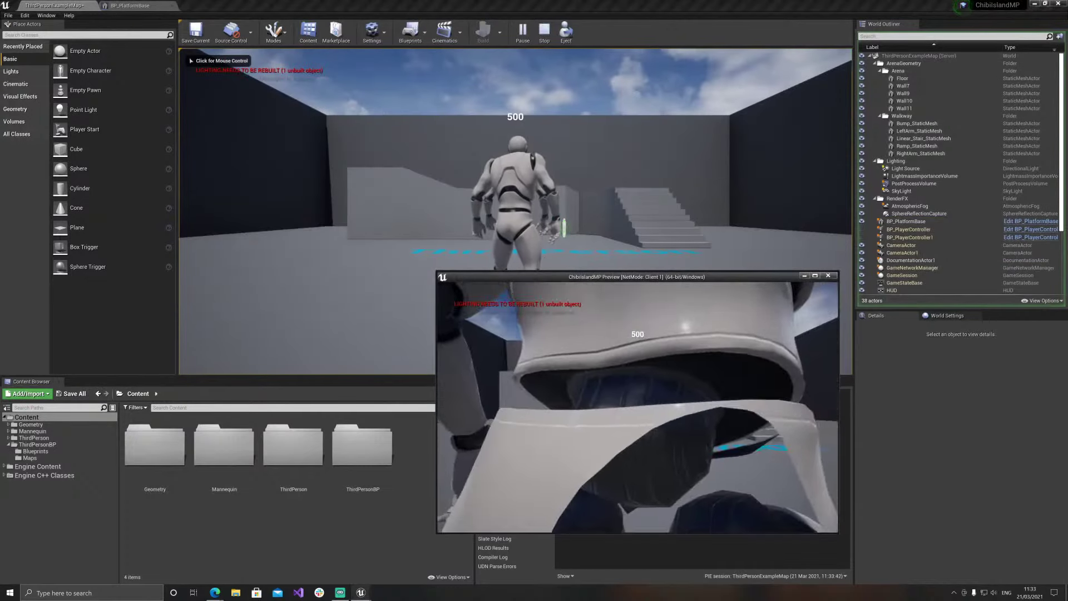
key(w)
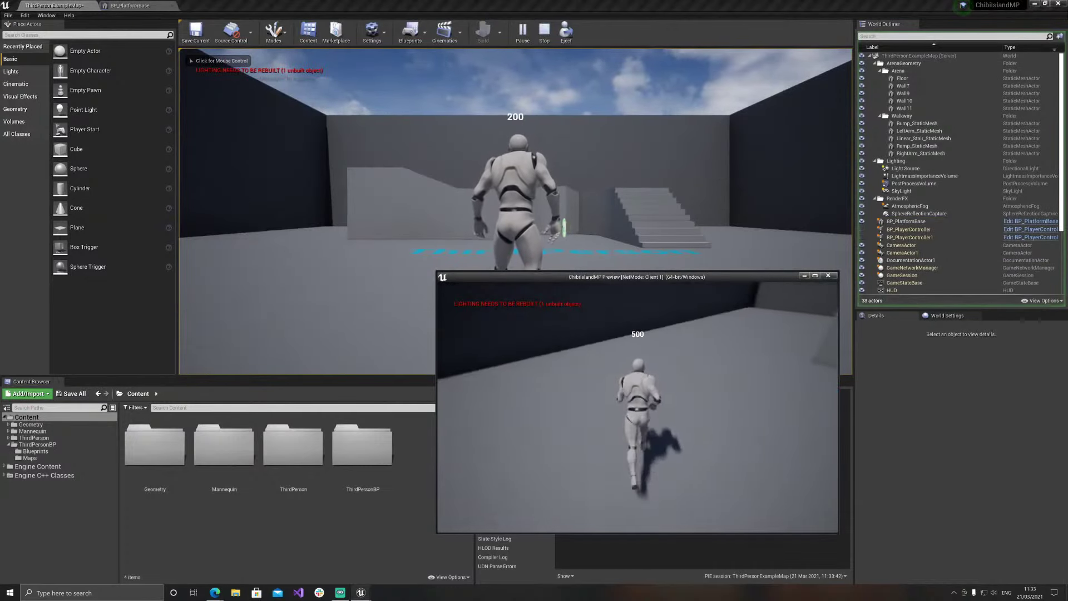
click(565, 228)
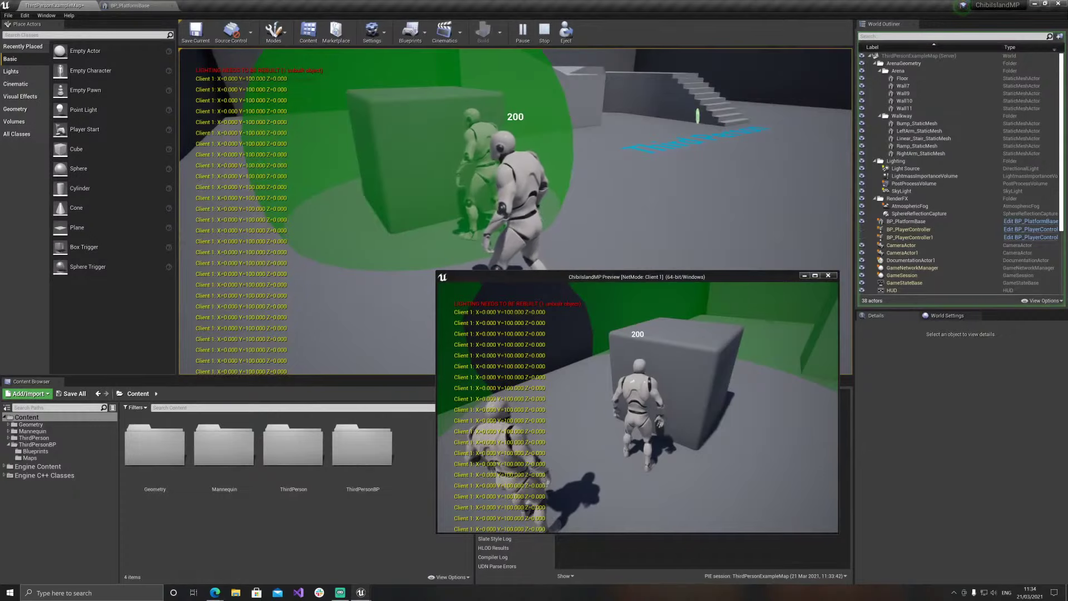
key(Escape)
Pan around BP_PlatformBase's Event Graph inspecting Event Tick, Switch Has Authority and the Delay nodes
click(134, 5)
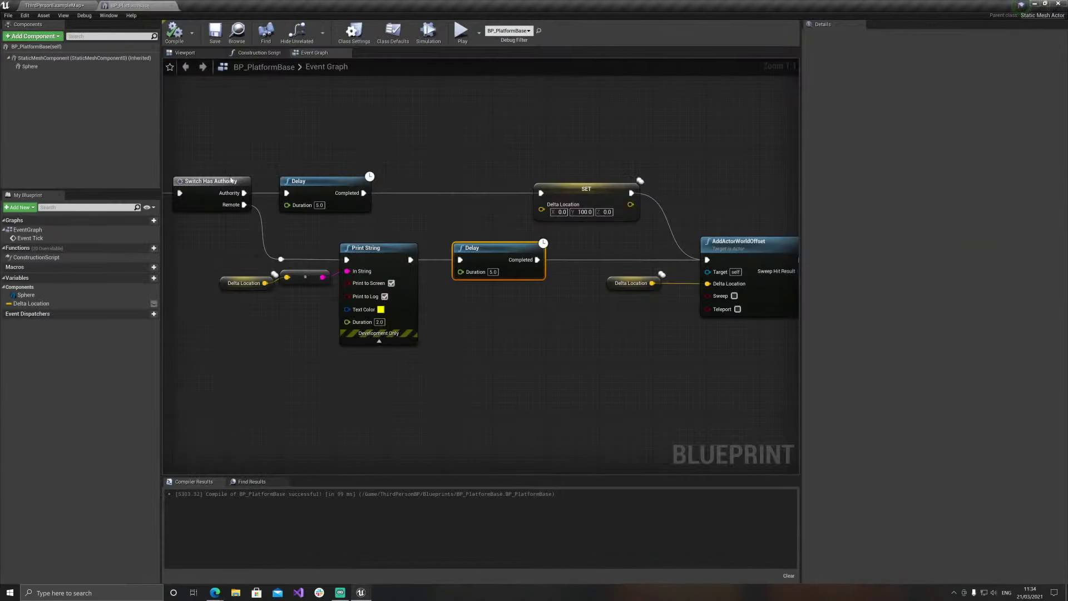
right_drag(489, 326, 563, 365)
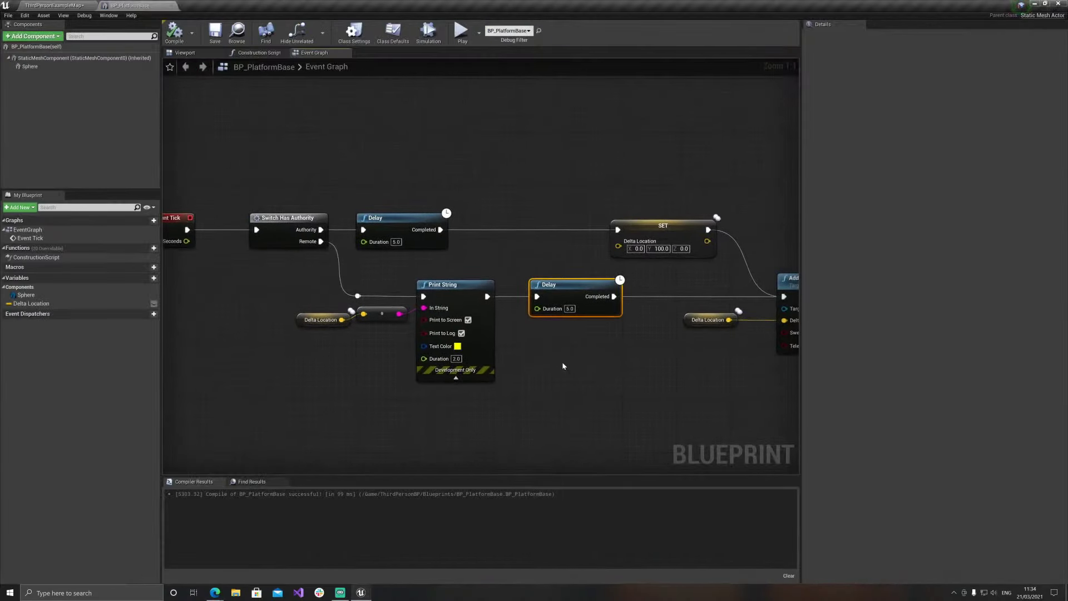
scroll(545, 379, down, 2)
scroll(545, 379, up, 1)
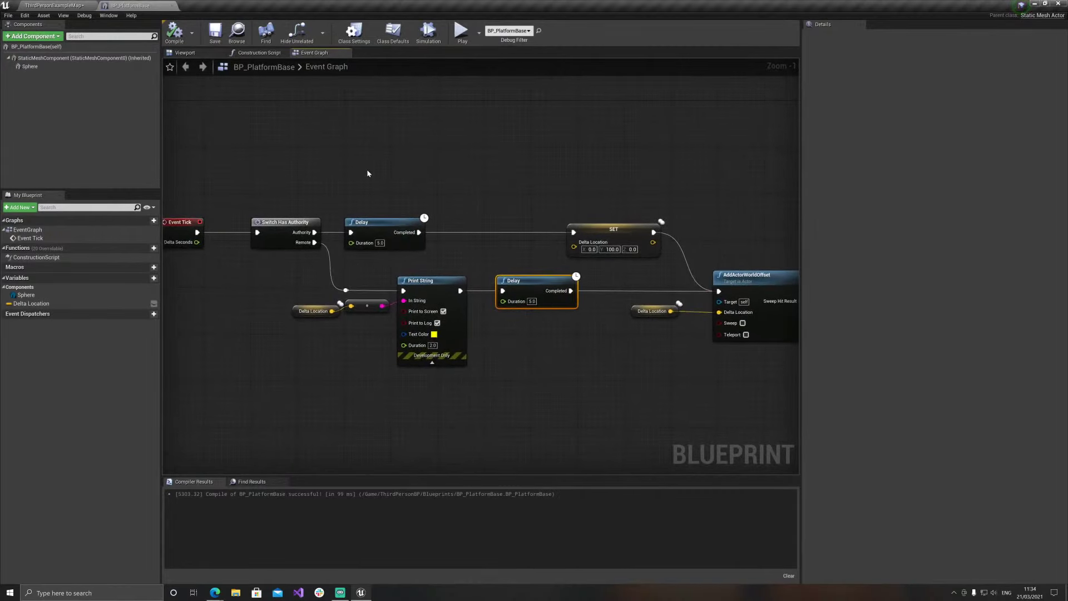
click(535, 221)
mouse_move(353, 382)
right_down()
mouse_move(291, 369)
mouse_move(453, 359)
right_up()
click(482, 359)
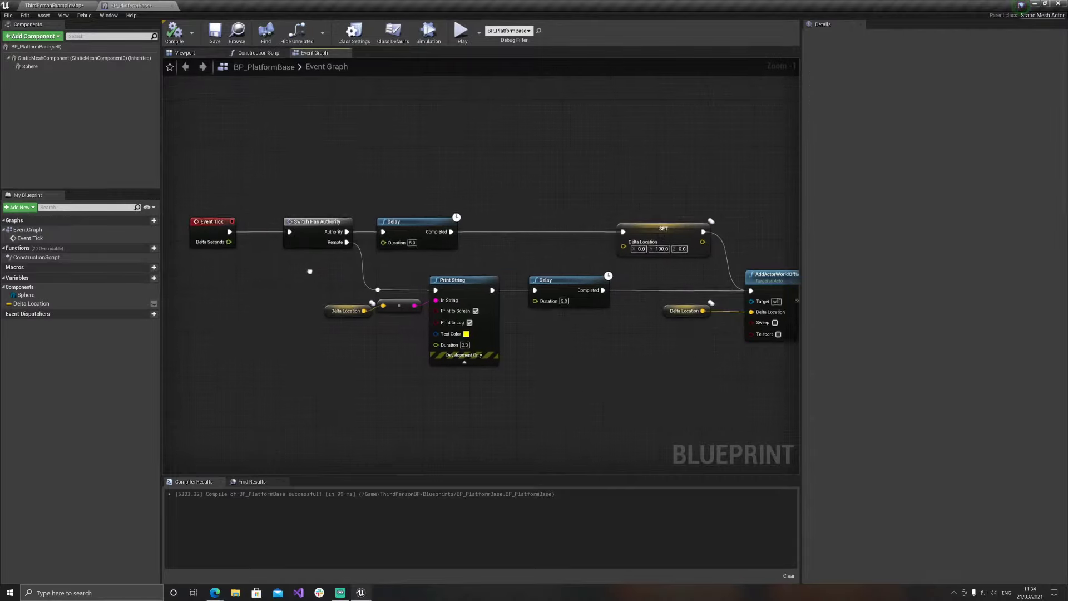
drag(226, 182, 336, 290)
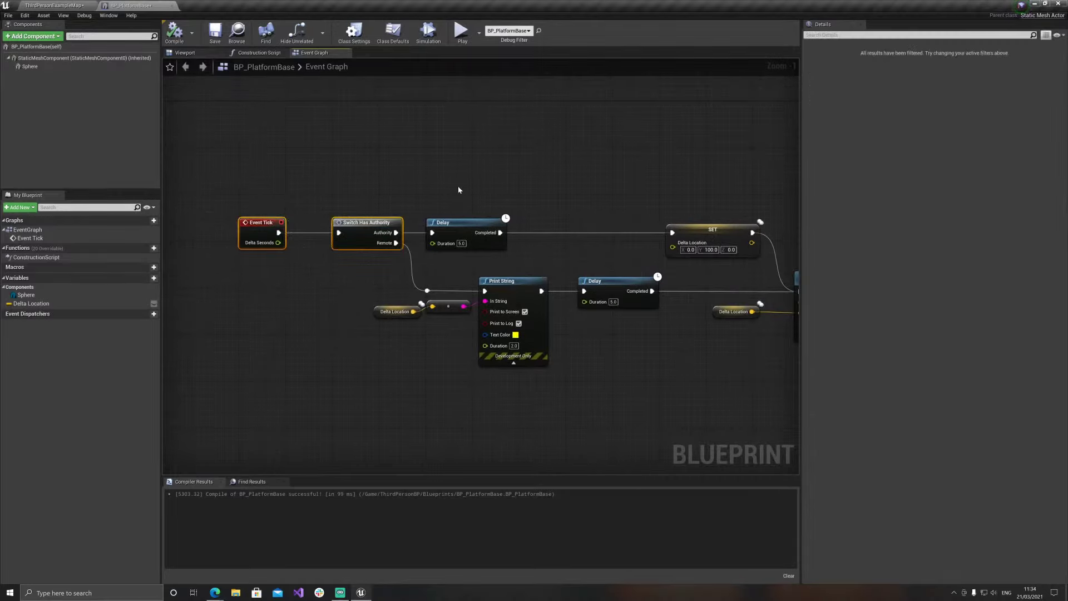
drag(458, 189, 514, 250)
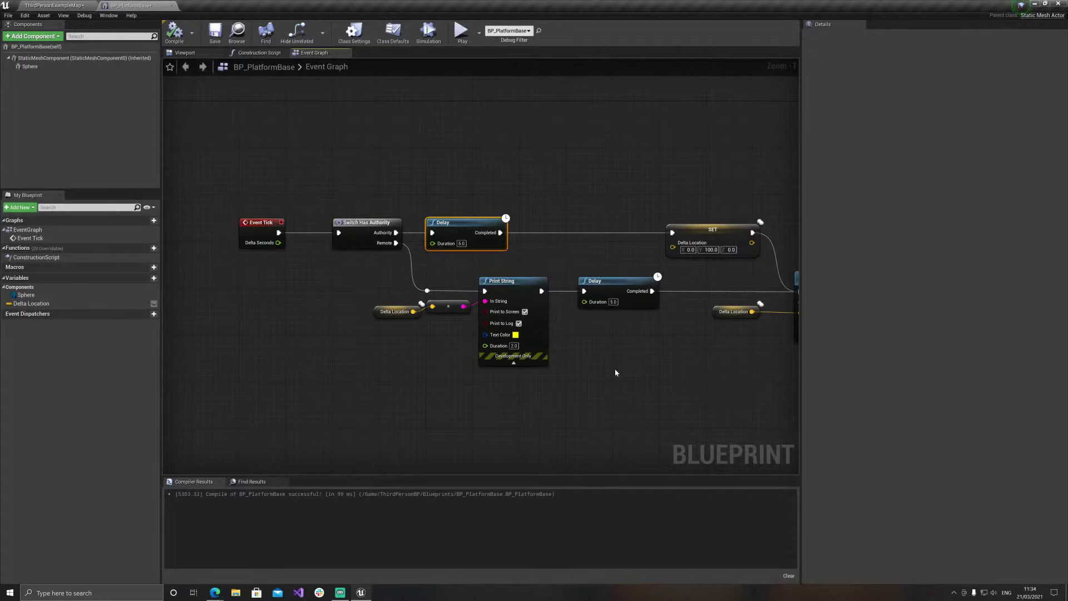
right_drag(616, 373, 507, 326)
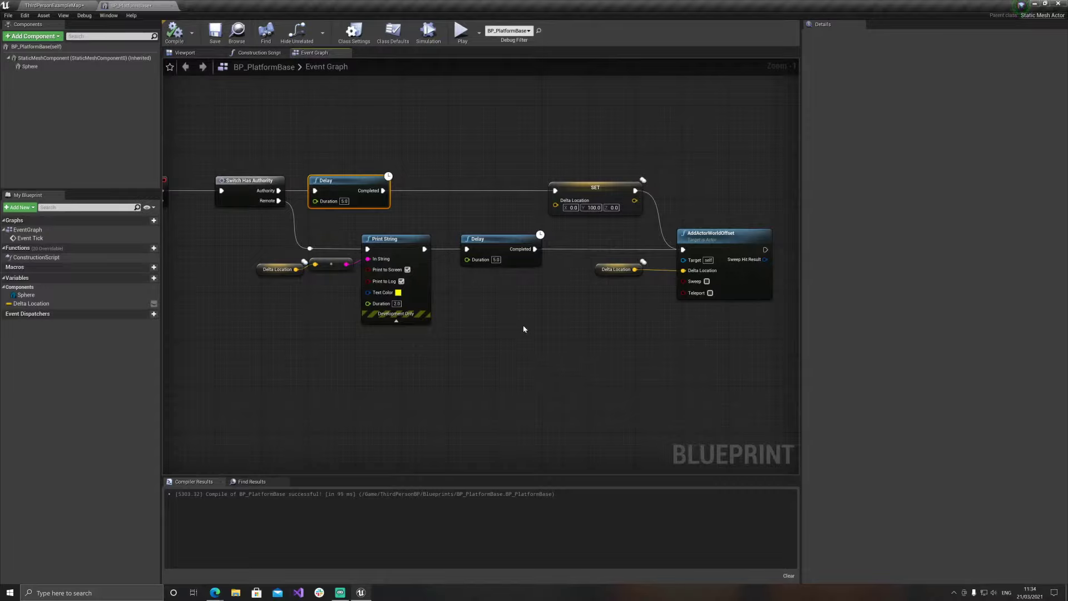
right_drag(523, 329, 644, 350)
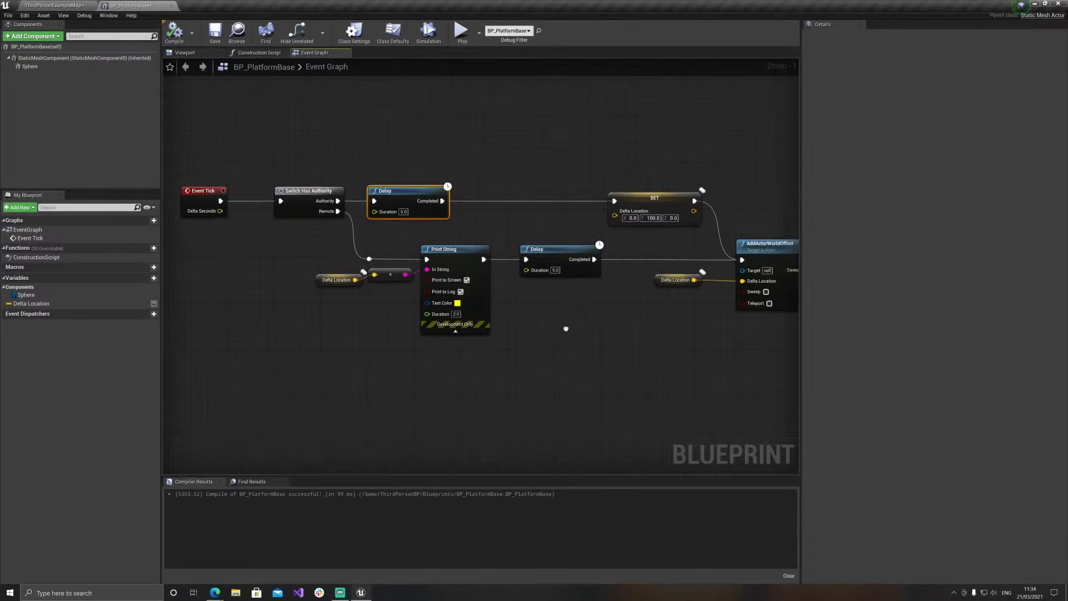
click(256, 214)
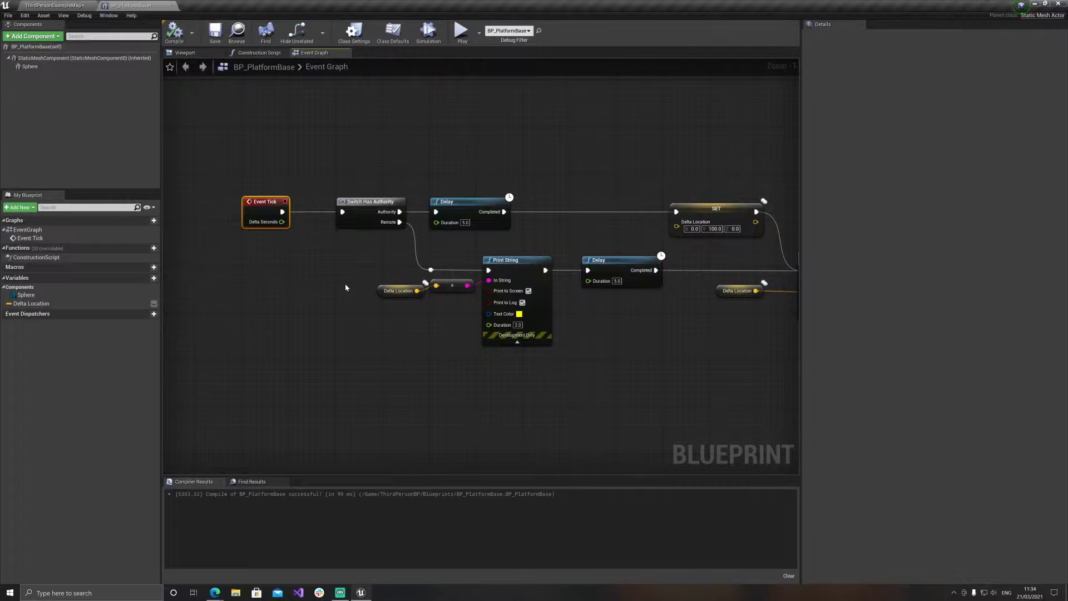
Move the SET, Delta Location and AddActorWorldOffset nodes left toward the Delays, then select SET
right_drag(677, 341, 571, 332)
drag(556, 187, 718, 301)
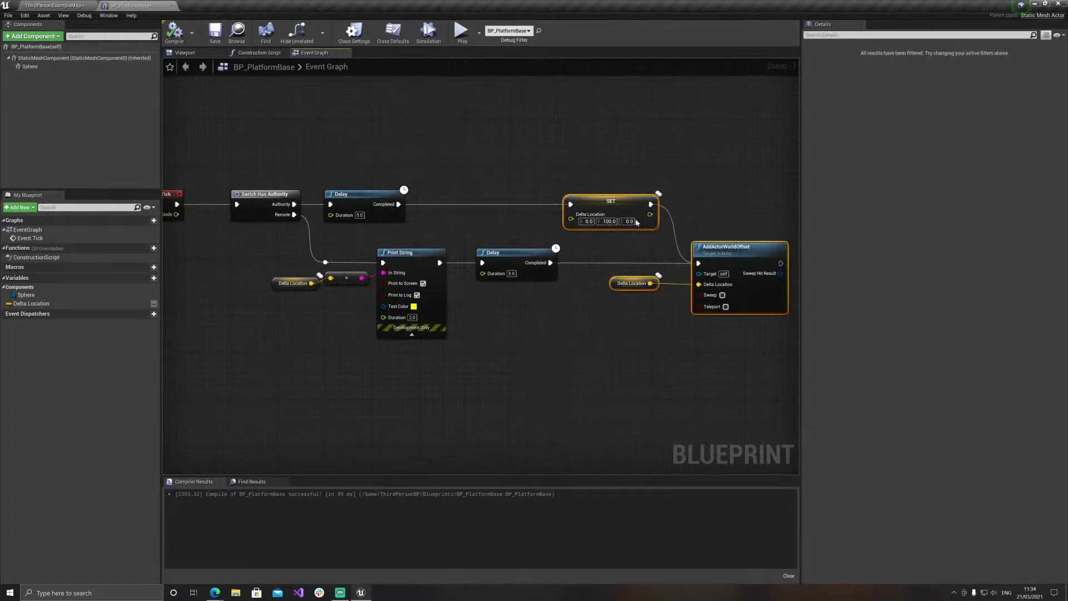
drag(606, 206, 542, 206)
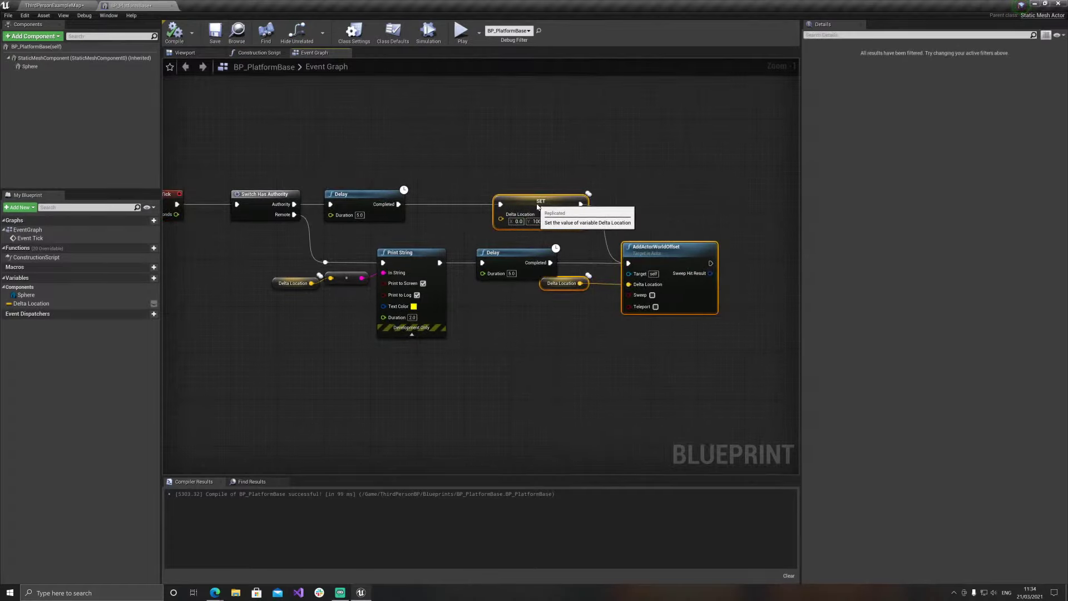
click(509, 366)
click(539, 207)
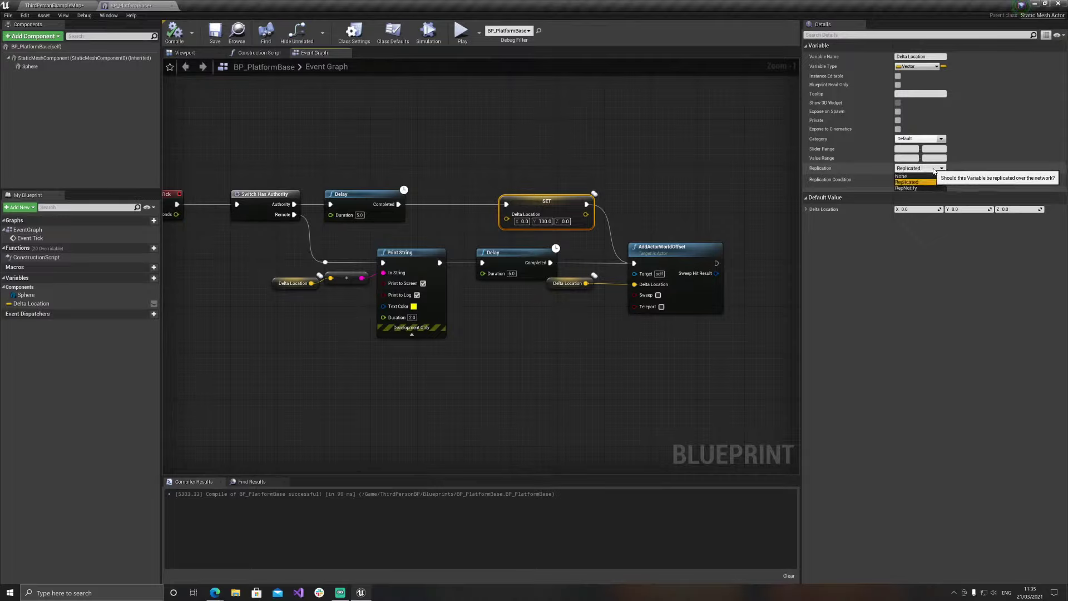
Change Delta Location's Replication to RepNotify, creating the OnRep_Delta Location function
click(935, 169)
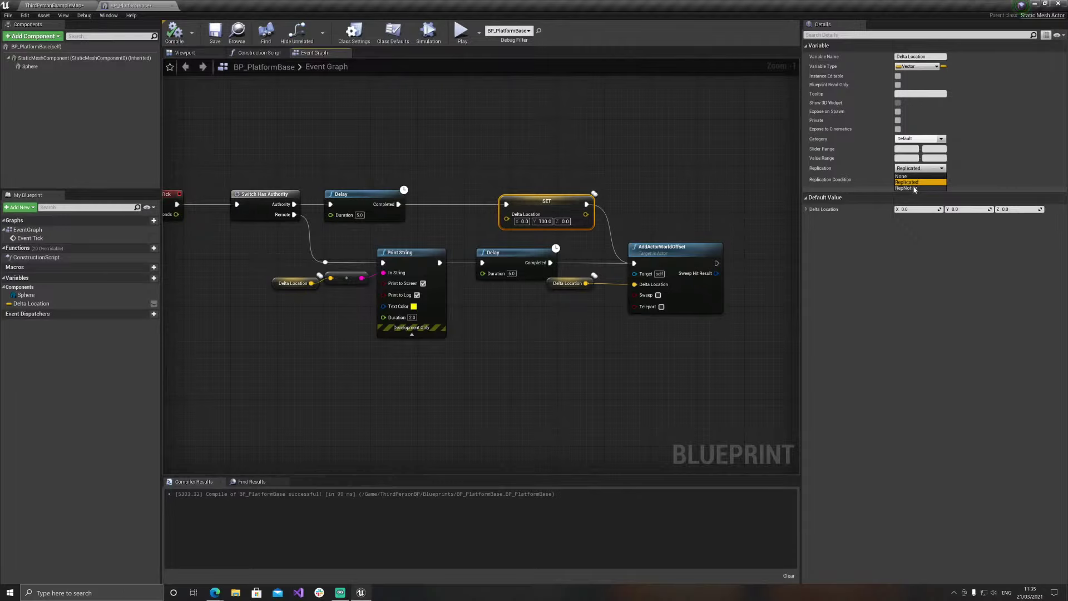
click(906, 188)
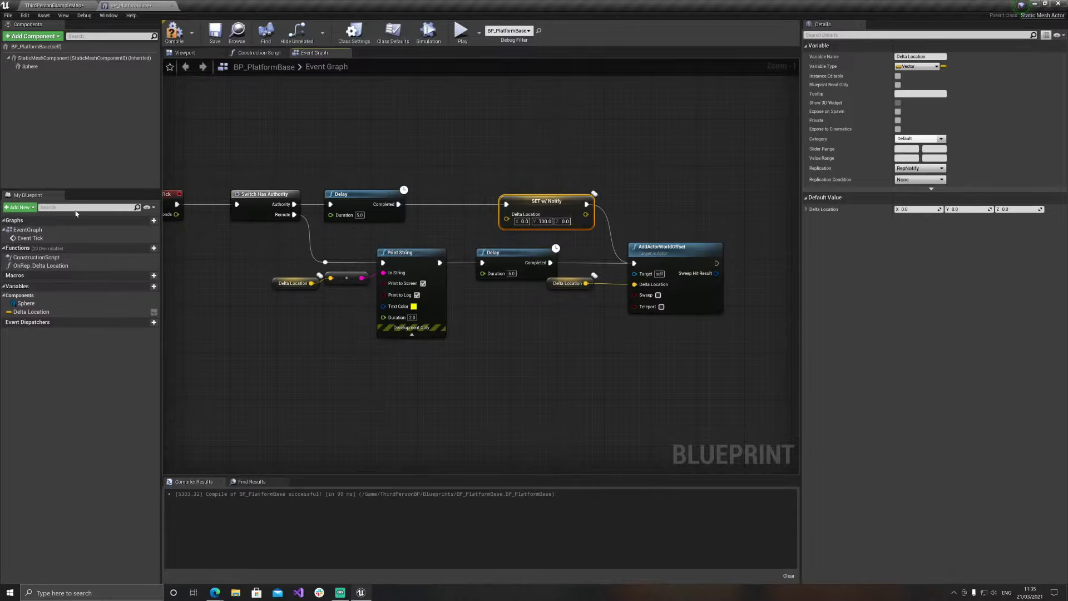
click(41, 265)
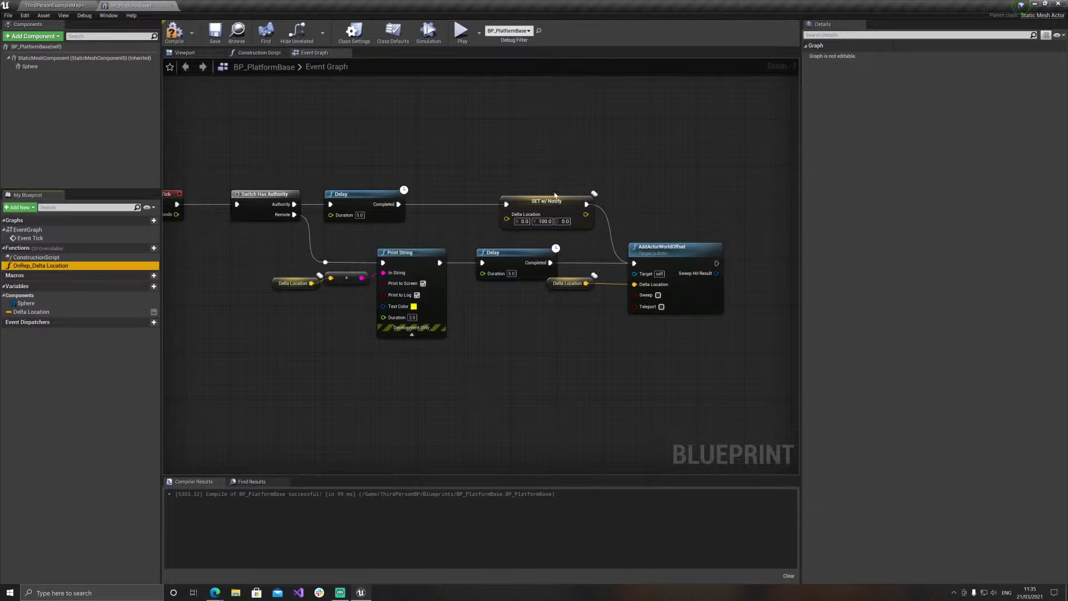
Move SET w/ Notify left, unlink it from AddActorWorldOffset, and box-select the remote-branch nodes
drag(554, 197, 478, 198)
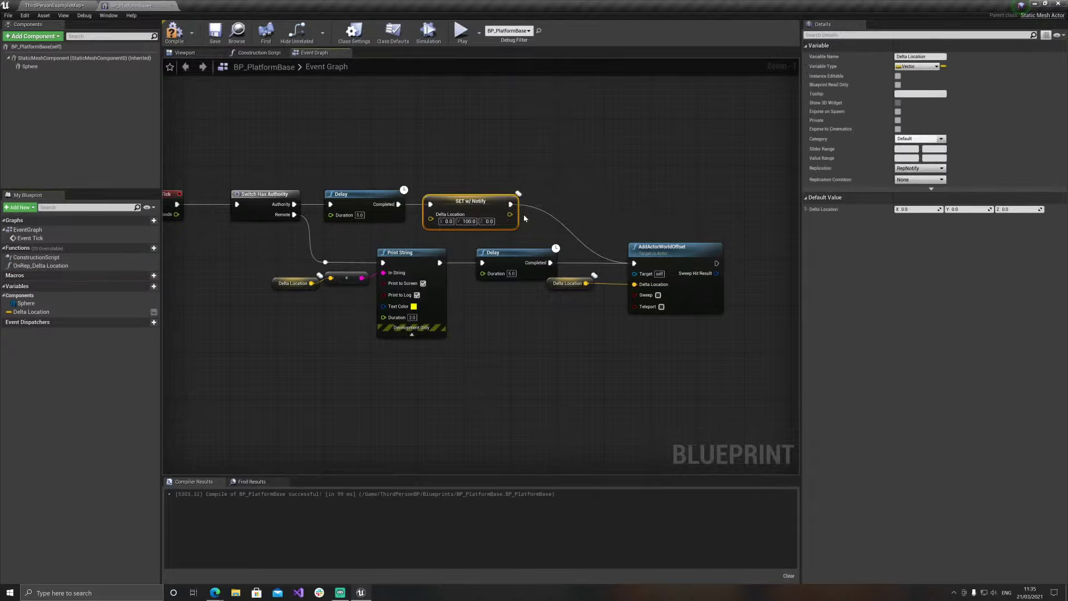
alt+click(509, 204)
drag(667, 368, 225, 249)
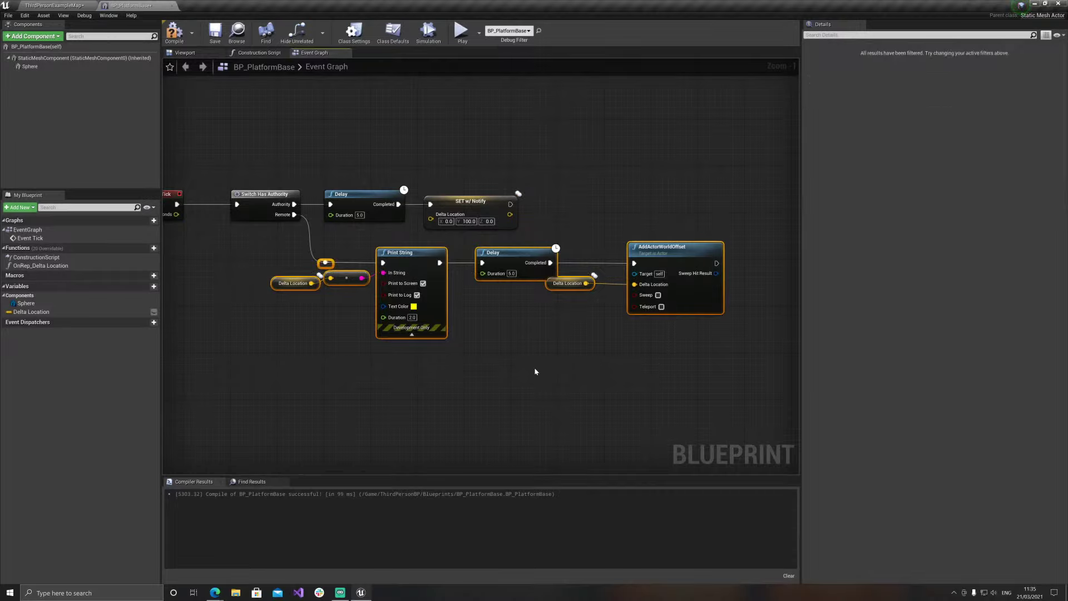
Move the AddActorWorldOffset and Print String nodes into OnRep_Delta Location, wired to its entry
key(Delete)
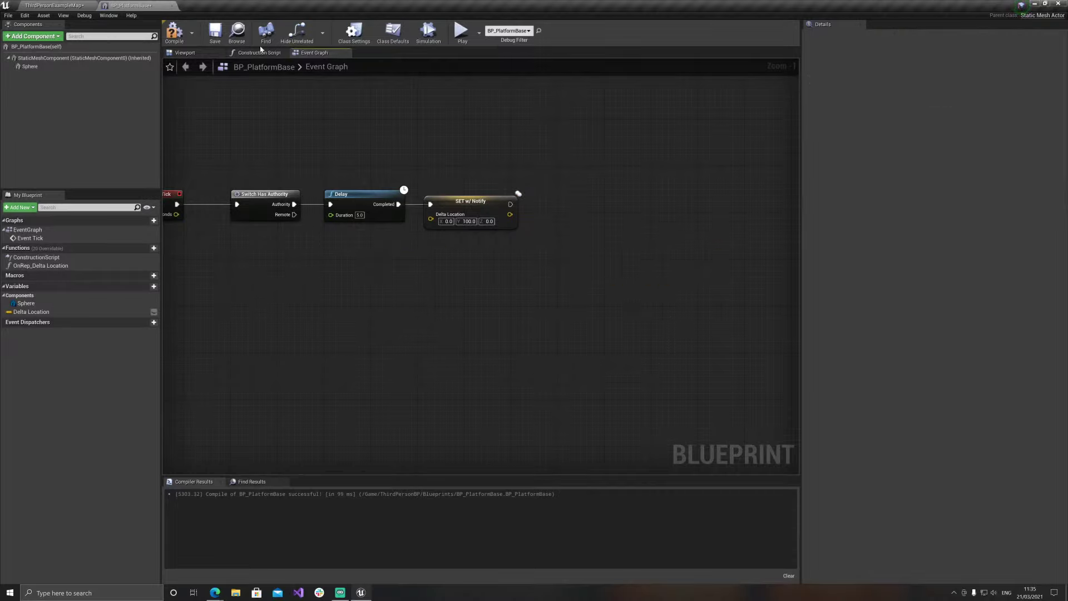
double_click(40, 265)
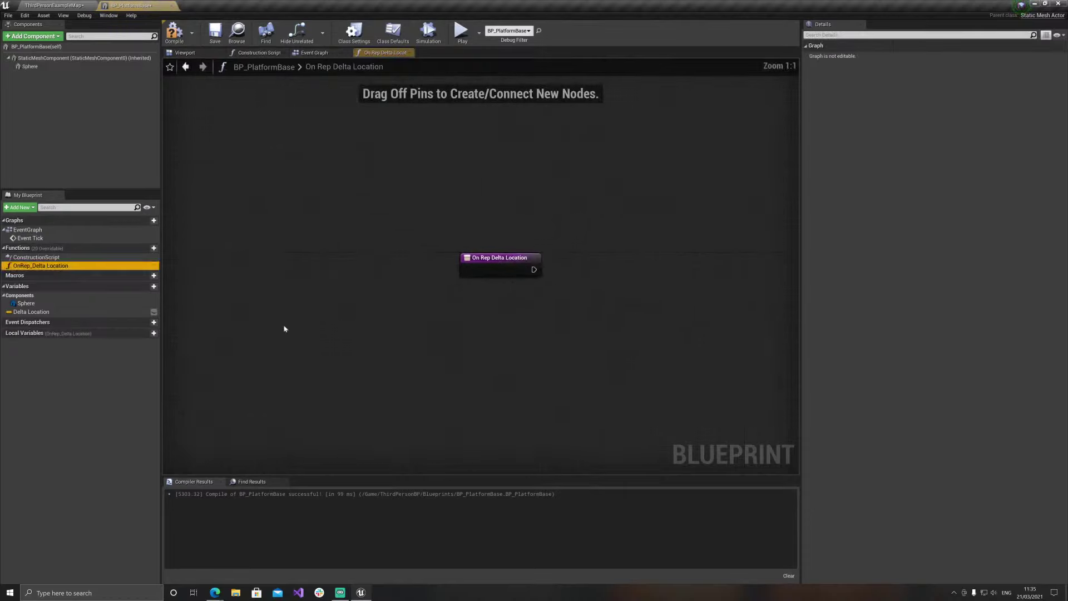
key(ctrl+v)
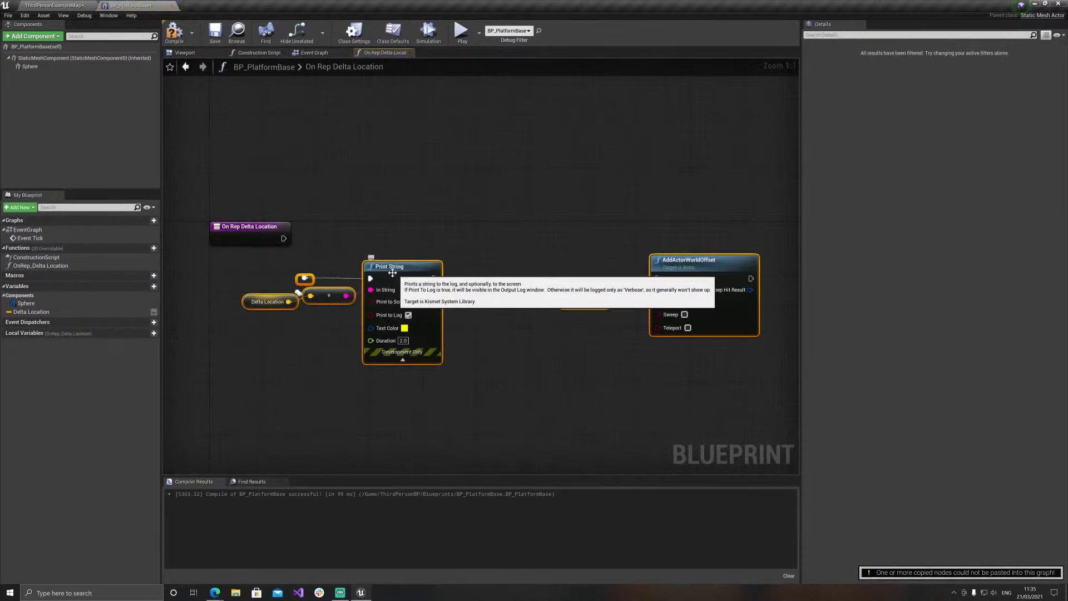
drag(284, 238, 657, 279)
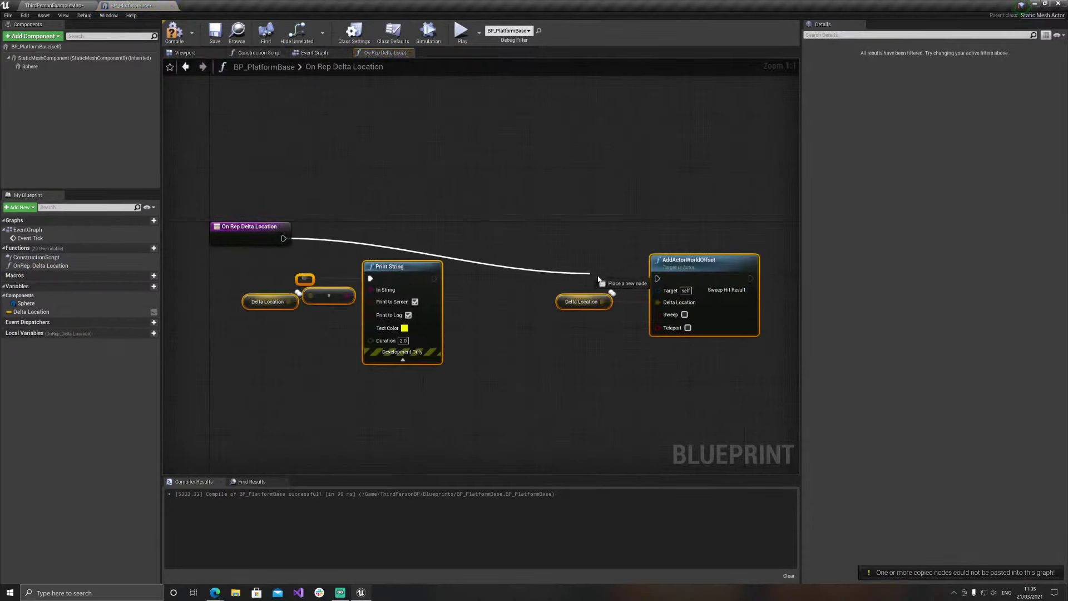
drag(559, 231, 618, 311)
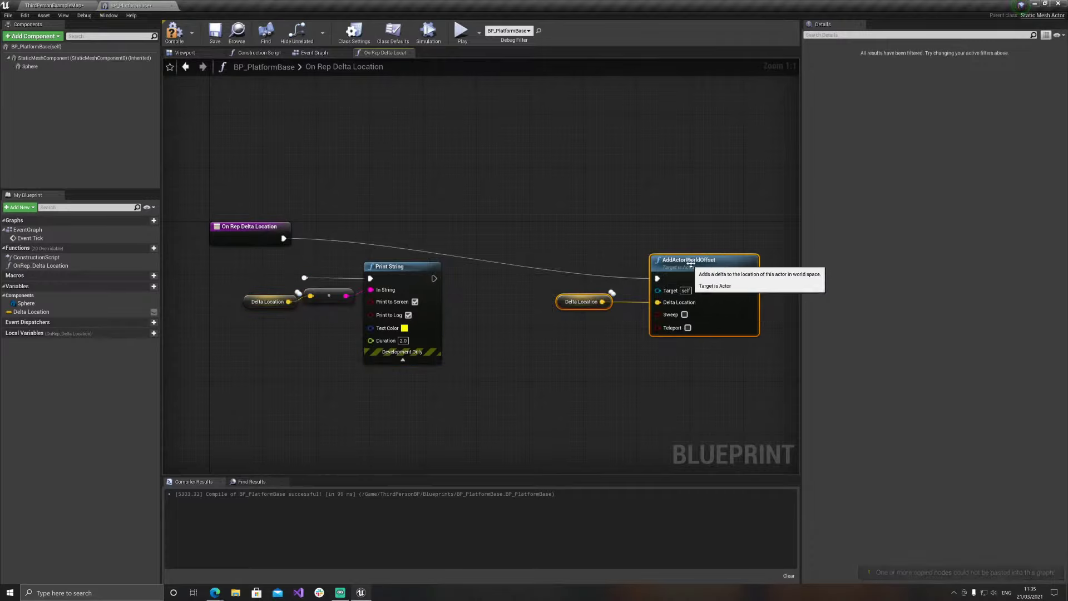
drag(693, 265, 574, 224)
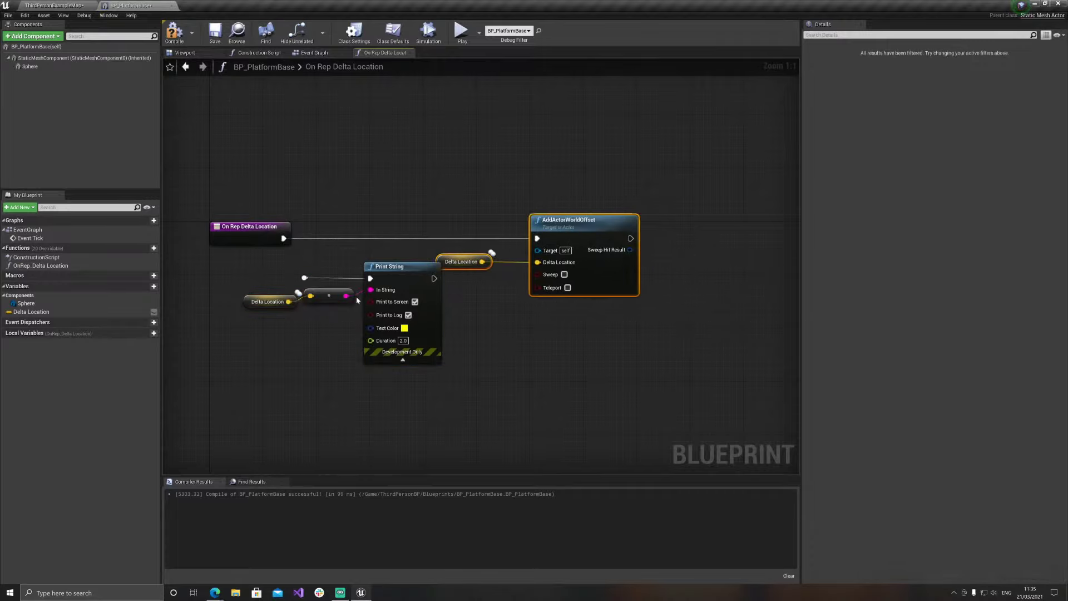
click(262, 270)
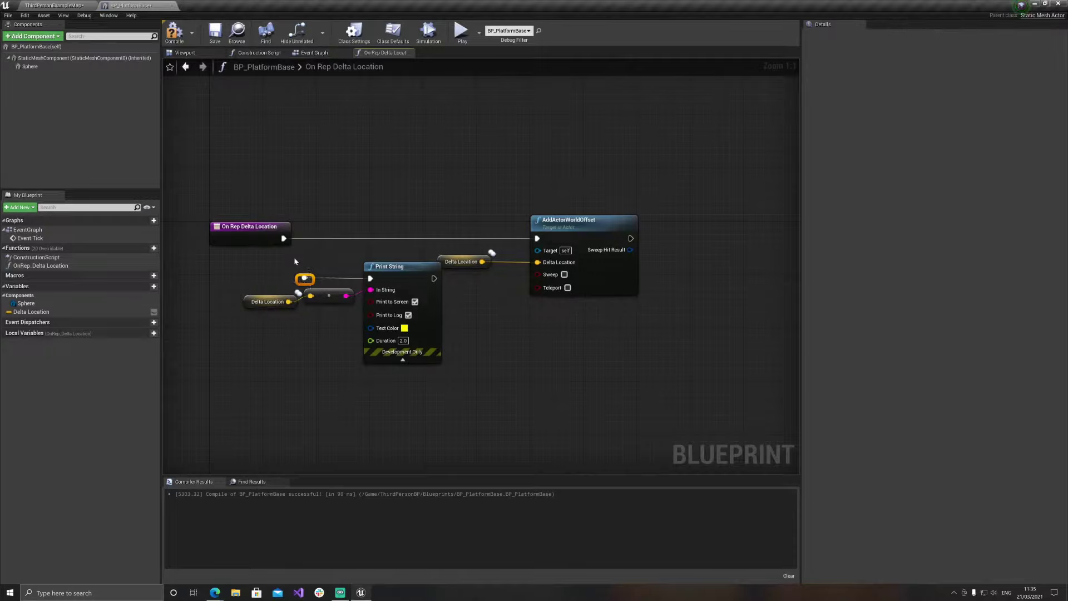
drag(242, 262, 410, 328)
drag(389, 268, 396, 321)
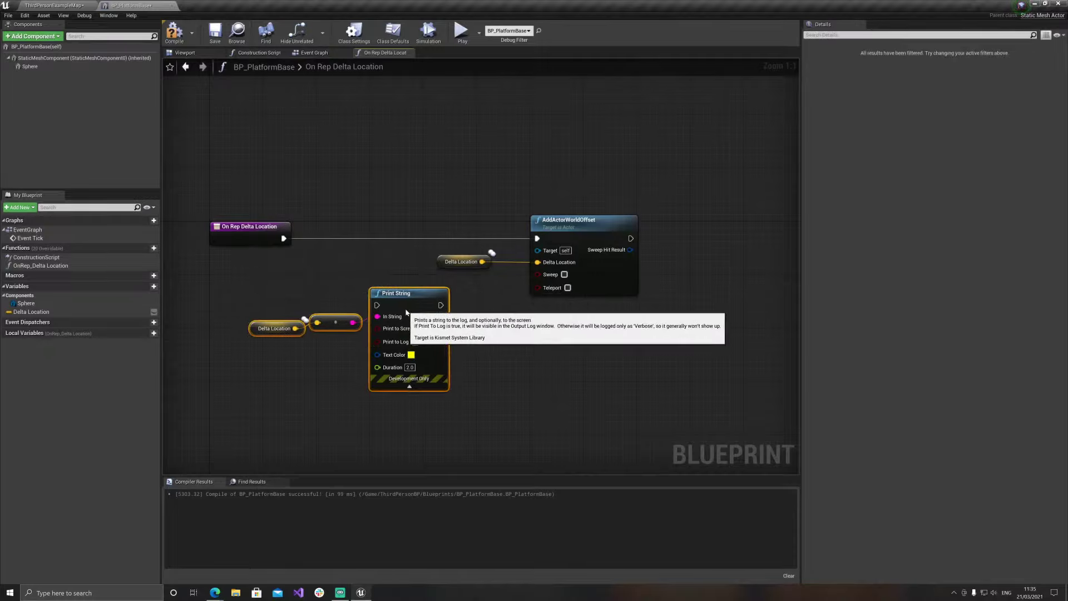
click(321, 264)
Add a Switch Has Authority node off the OnRep entry's exec output
drag(284, 238, 312, 241)
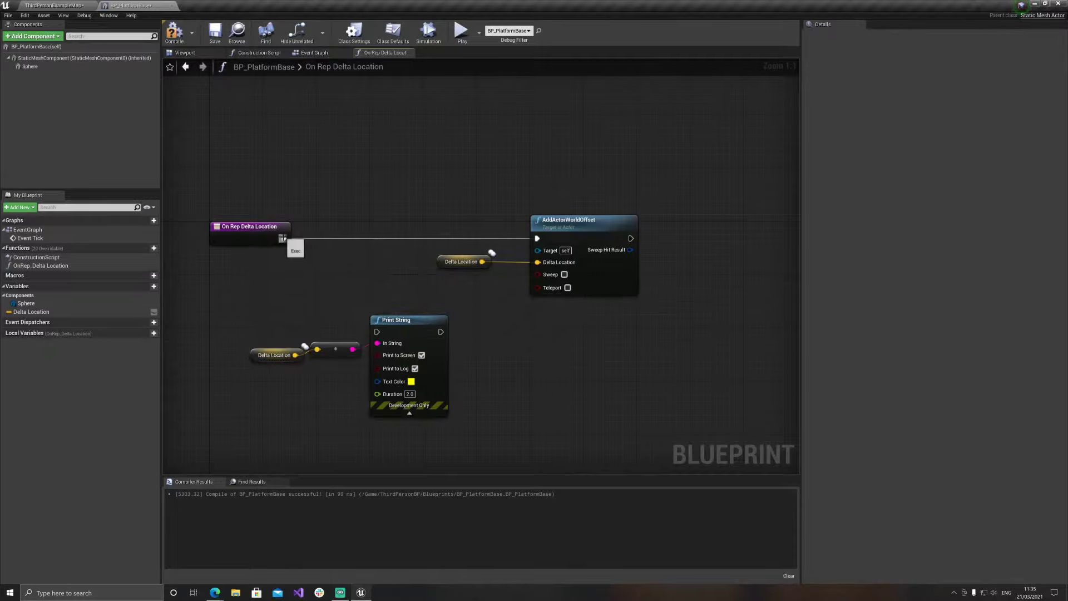
text(auth)
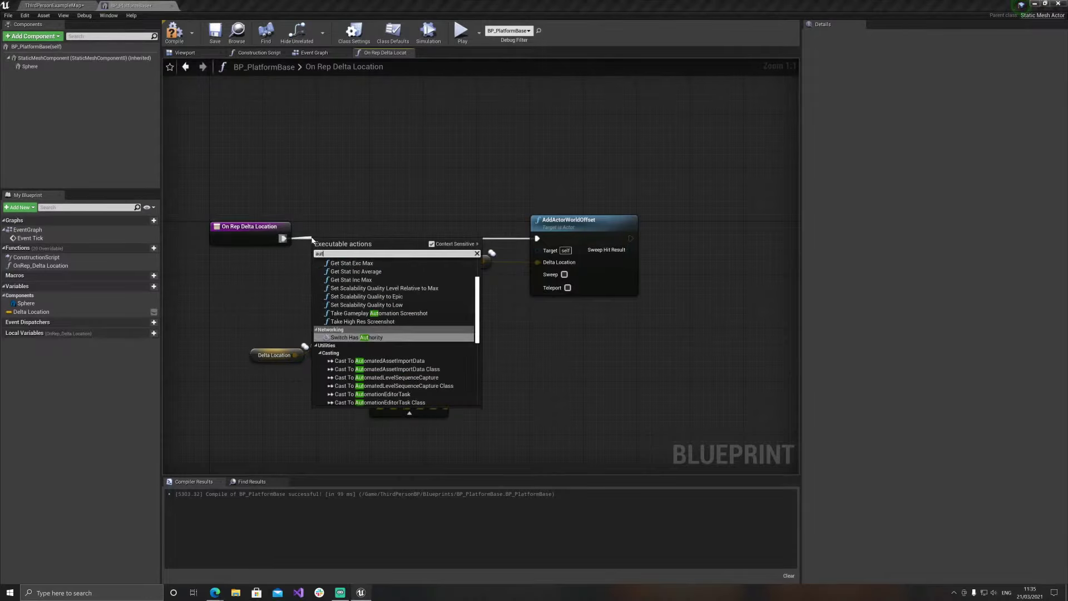
click(358, 272)
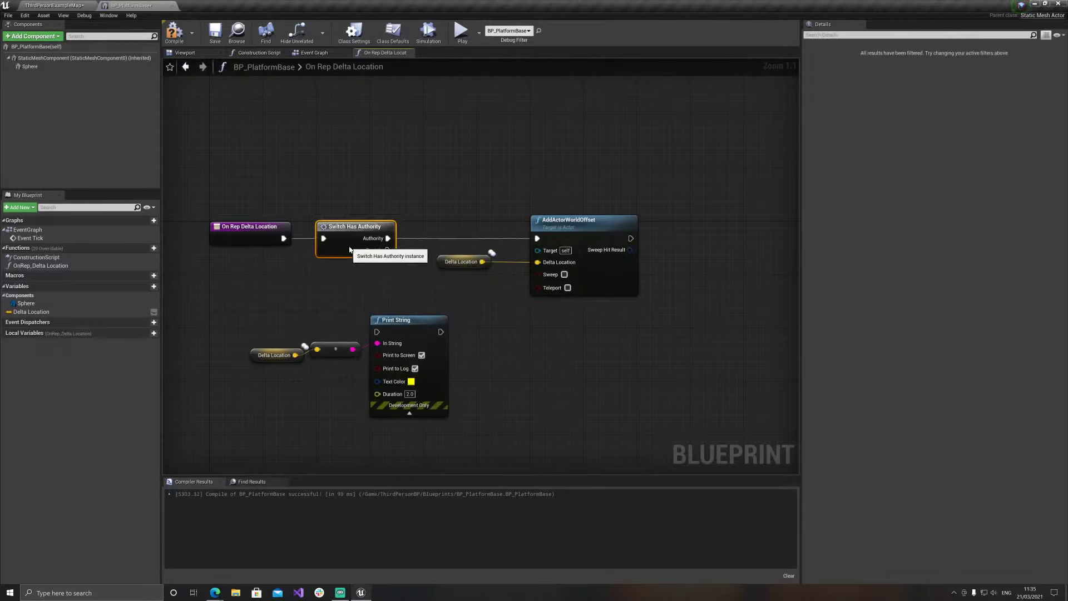
drag(345, 245, 353, 228)
drag(566, 248, 446, 247)
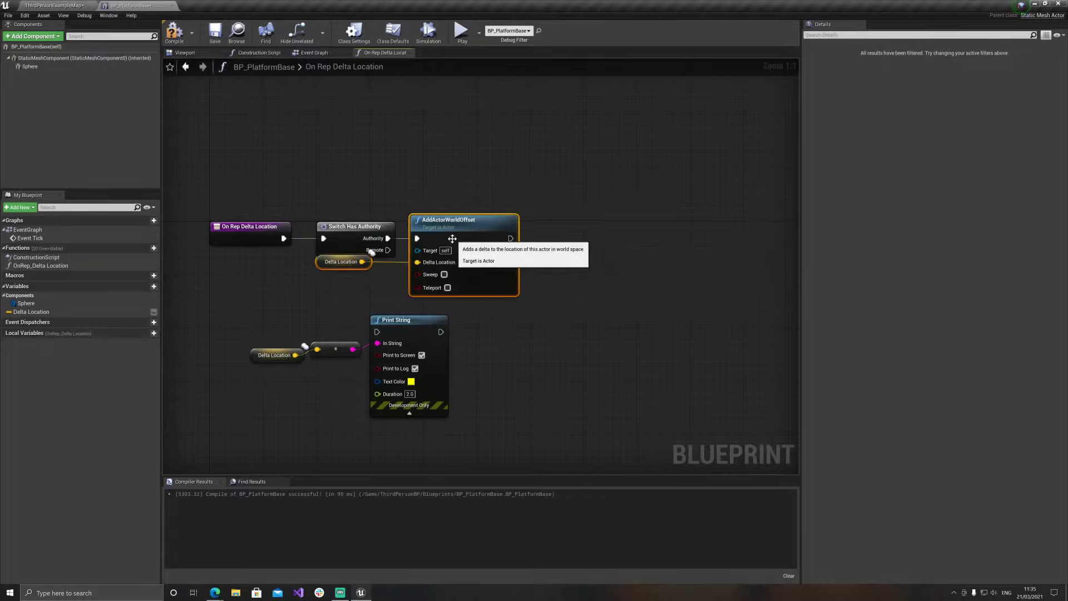
drag(357, 228, 649, 181)
Rewire so the entry runs AddActorWorldOffset, then Switch Has Authority, with Print String beside it
right_click(282, 238)
click(314, 249)
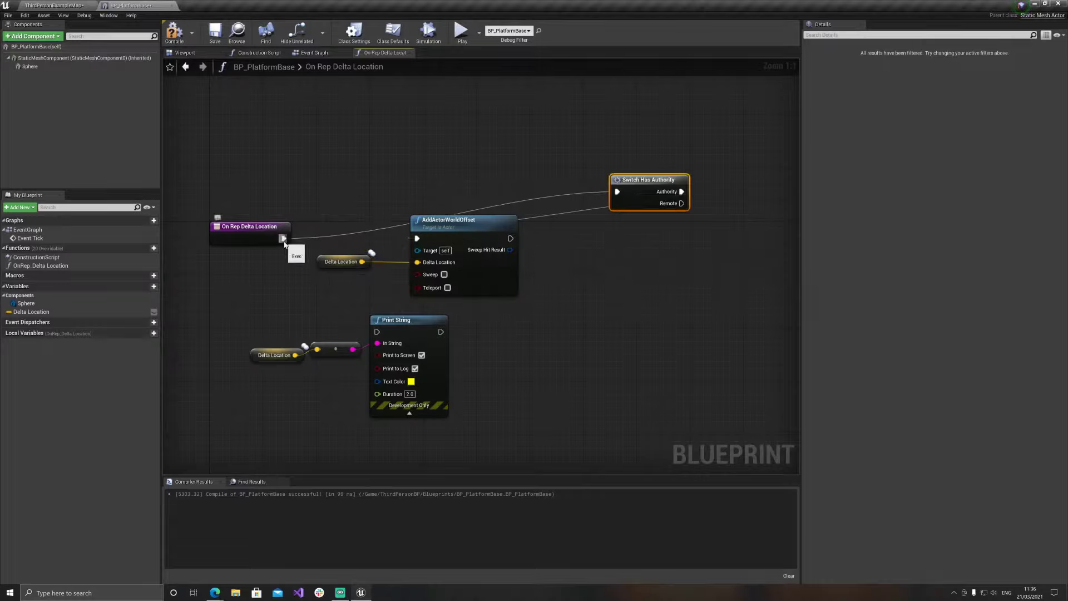
drag(284, 239, 414, 238)
click(487, 276)
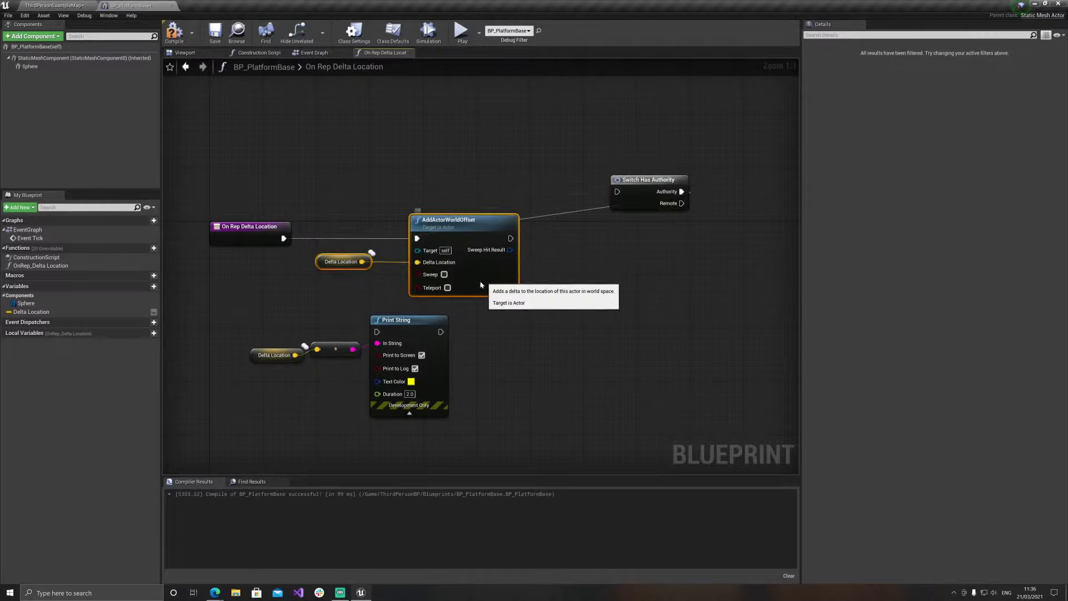
drag(490, 285, 397, 285)
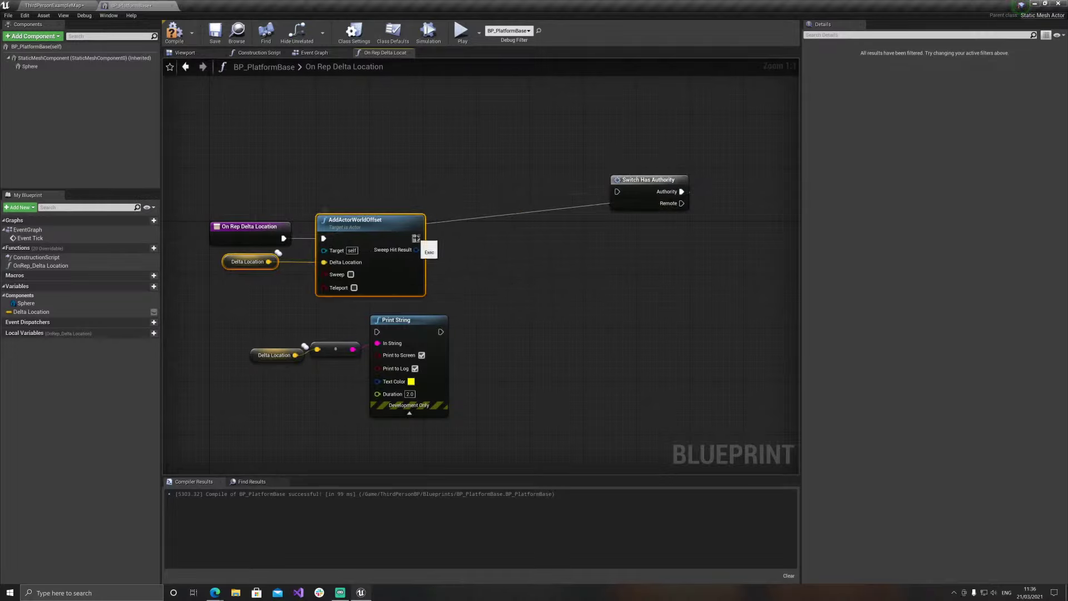
drag(418, 238, 618, 192)
drag(635, 194, 504, 235)
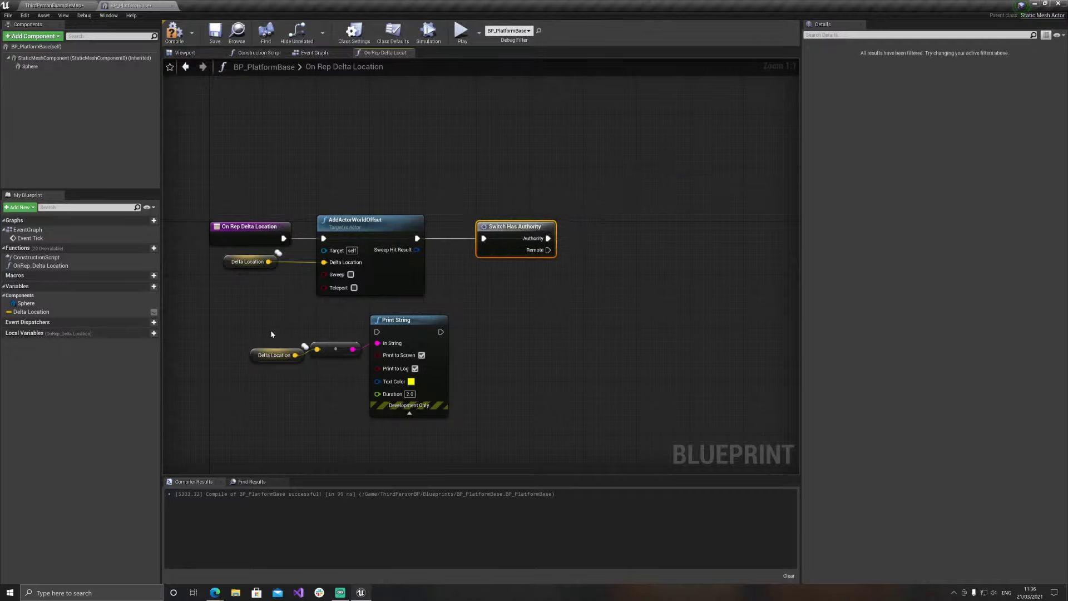
mouse_move(272, 334)
mouse_down()
mouse_move(390, 368)
mouse_move(616, 263)
mouse_up()
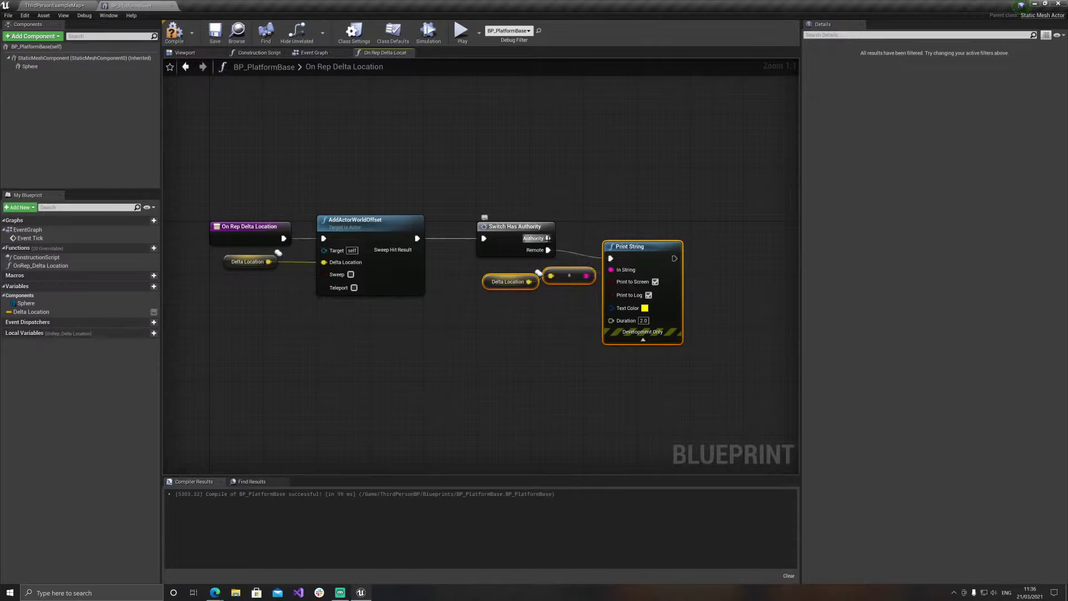
Duplicate the Print String node and wire the Authority branch to the copy
click(548, 323)
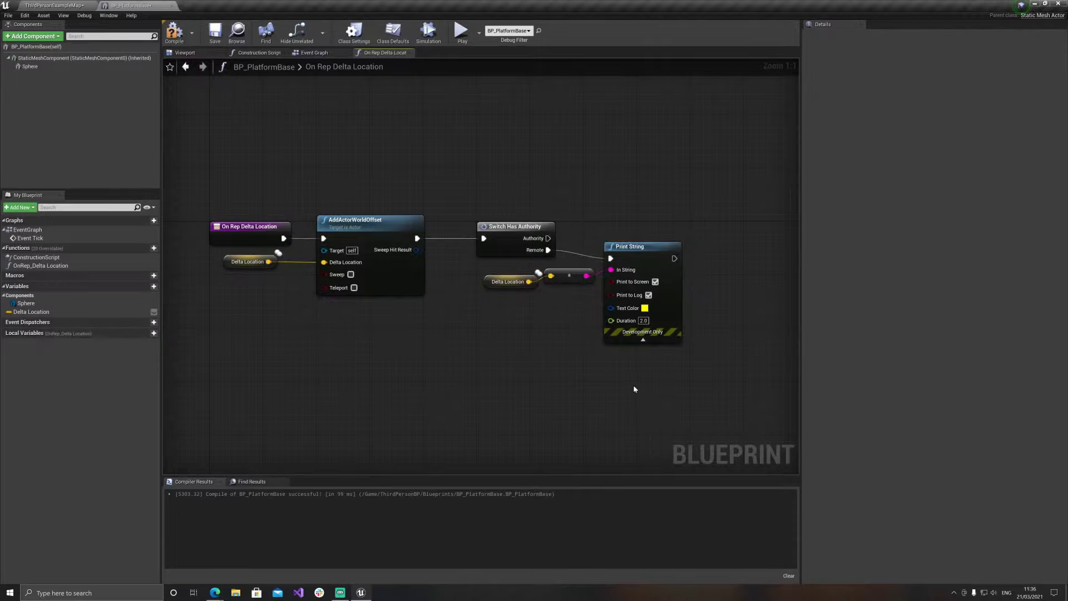
key(ctrl+c)
key(ctrl+v)
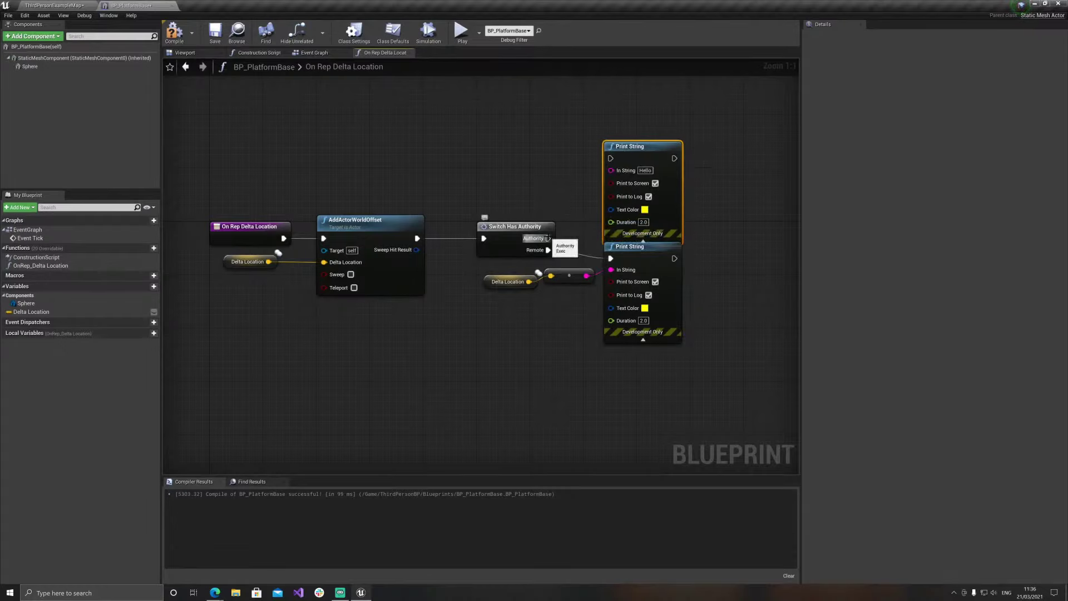
drag(548, 238, 599, 167)
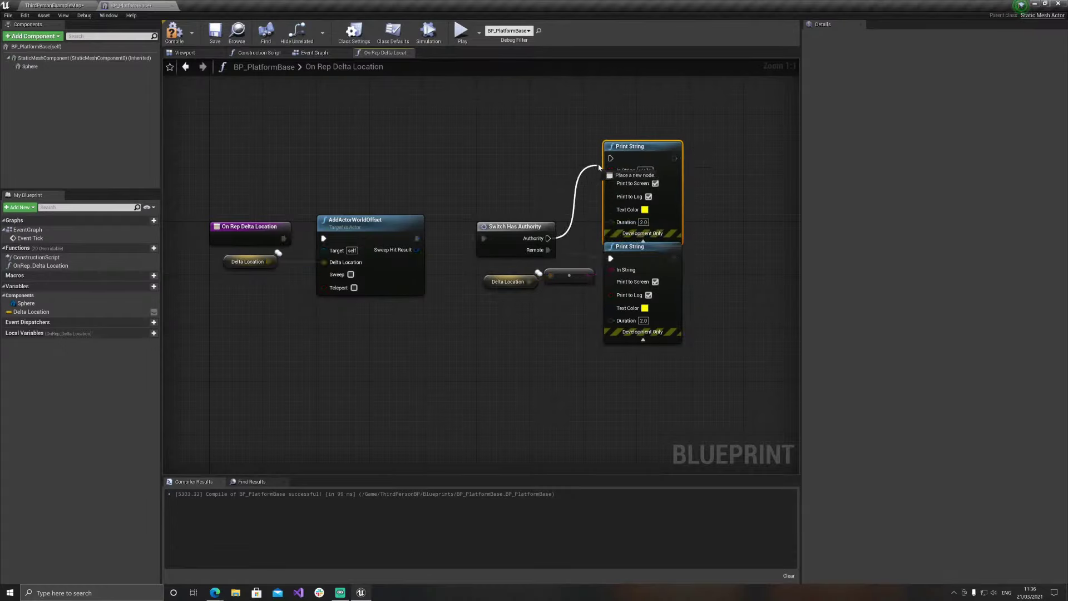
Make the upper print pink with Delta Location as In String, collapse both prints, return to Event Graph
click(645, 210)
click(728, 279)
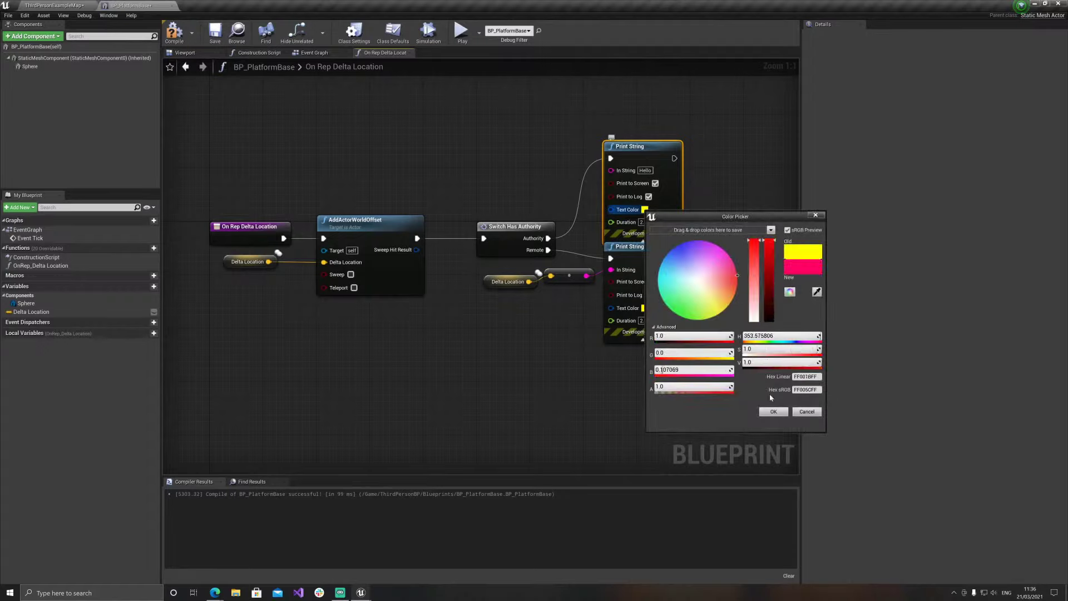
click(773, 412)
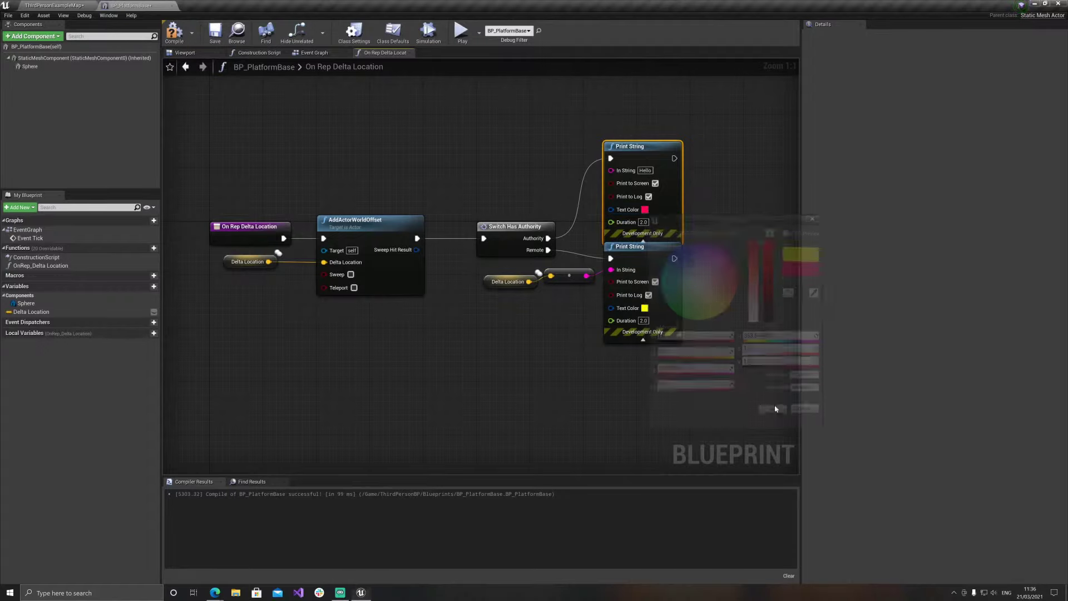
click(644, 240)
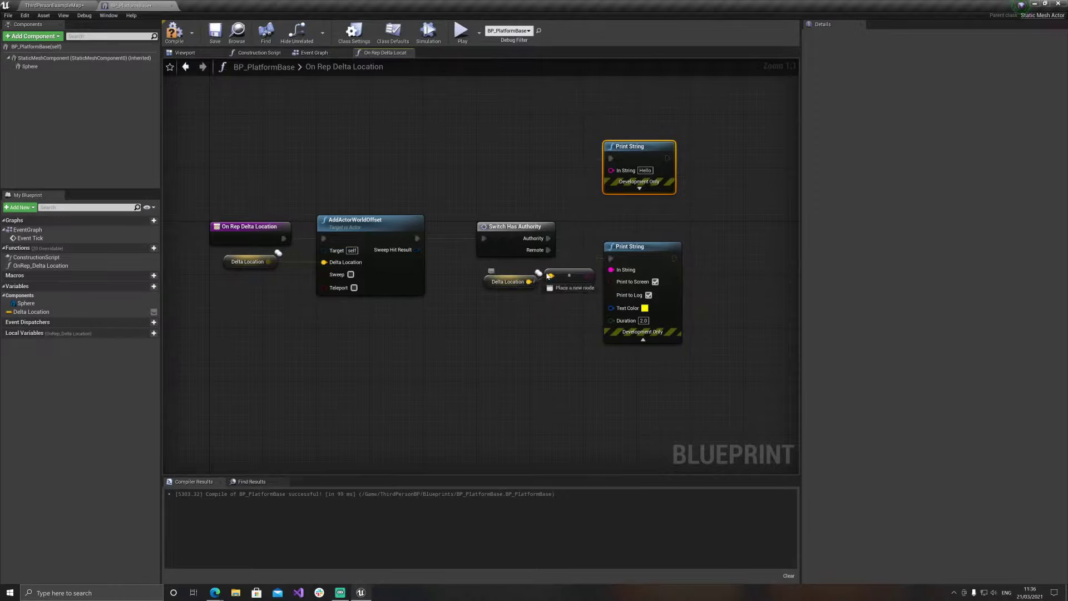
drag(622, 173, 621, 173)
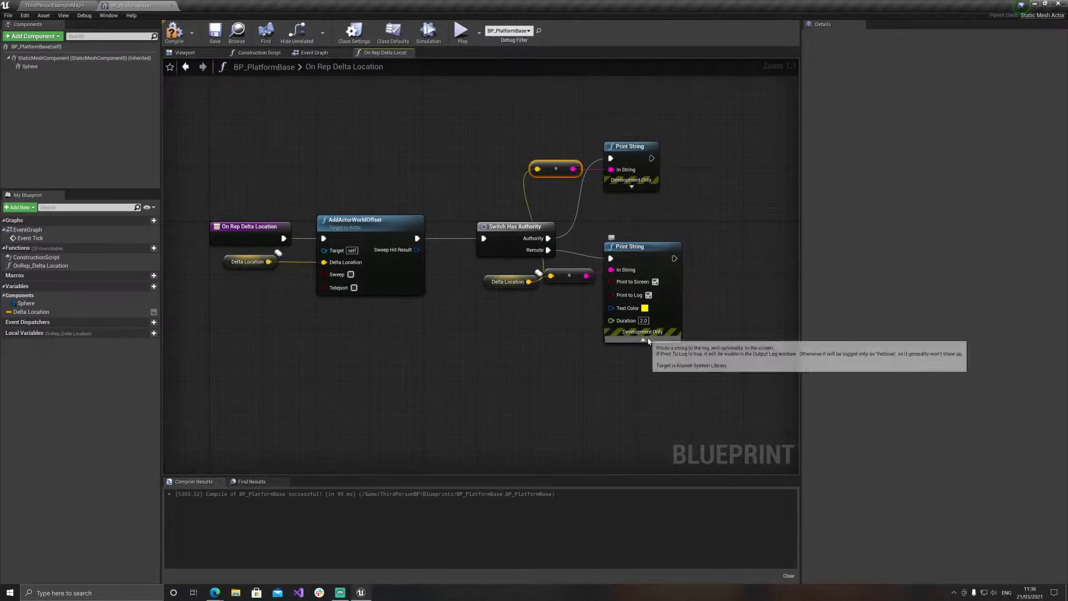
click(644, 338)
drag(629, 255, 643, 301)
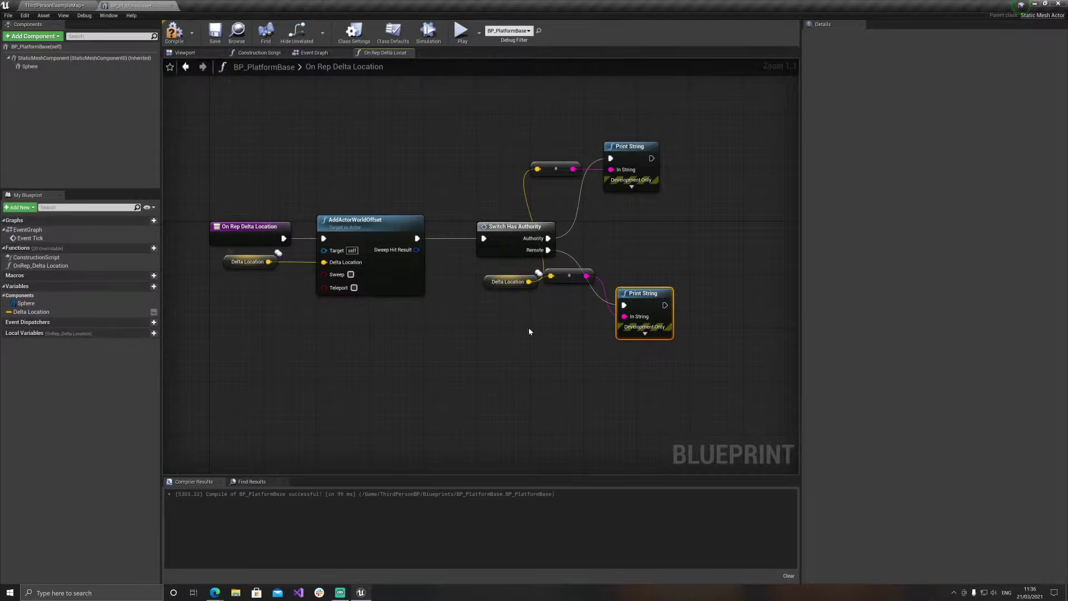
click(315, 55)
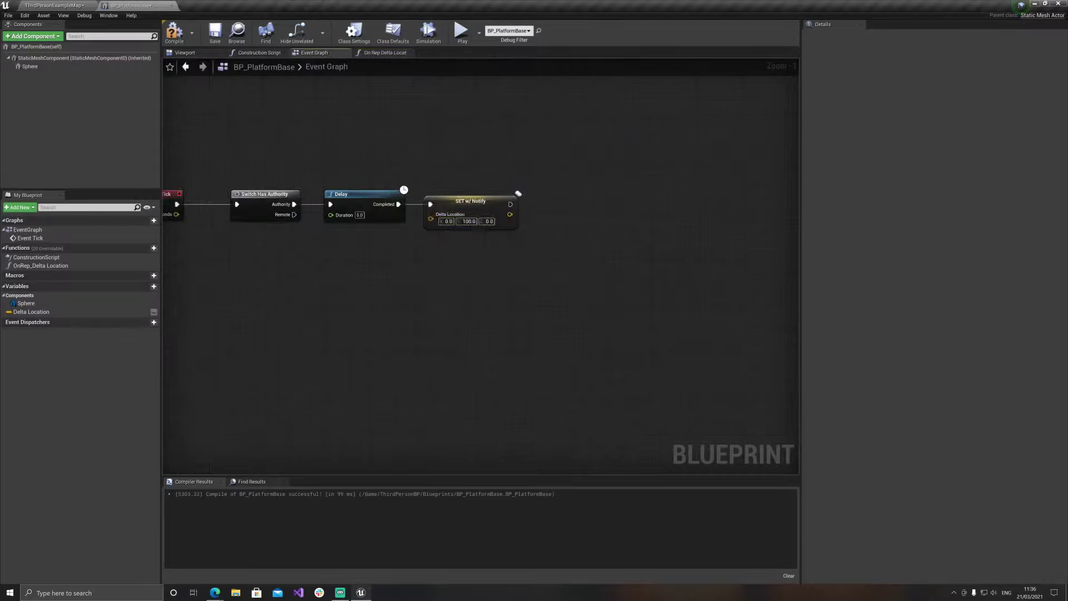
Compile BP_PlatformBase's Event Tick setup and go back to the ThirdPersonExampleMap level editor
right_drag(368, 274, 531, 281)
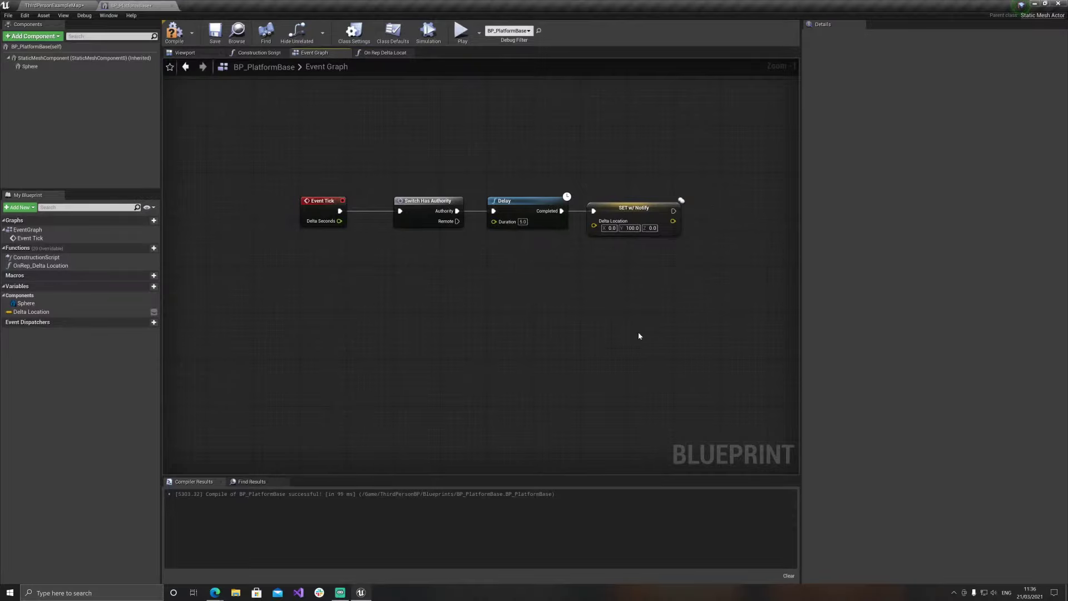
right_drag(639, 336, 505, 295)
click(518, 178)
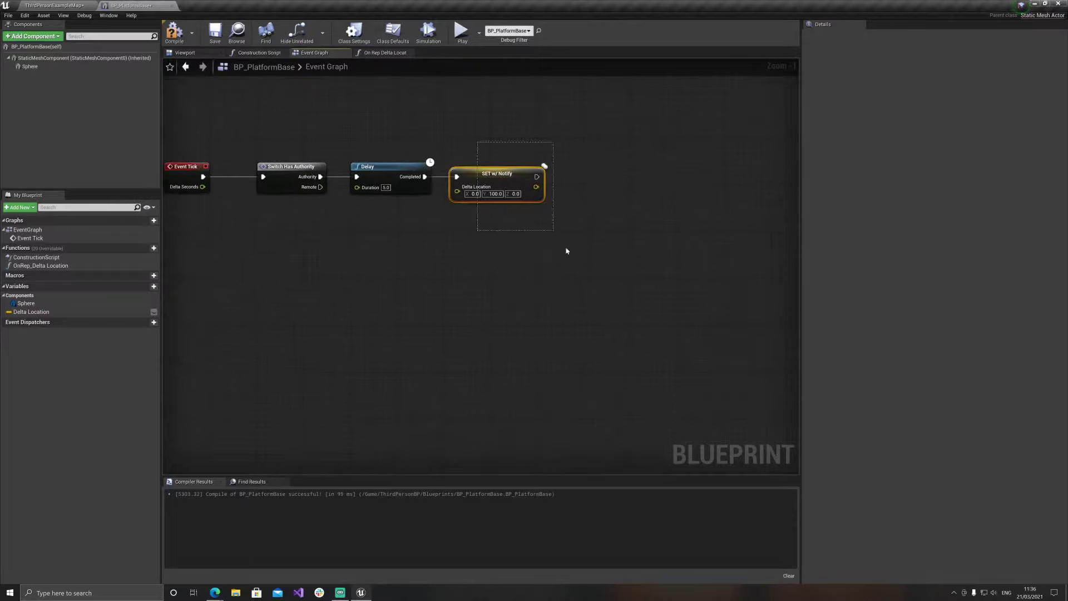
right_drag(261, 212, 402, 252)
drag(301, 184, 380, 290)
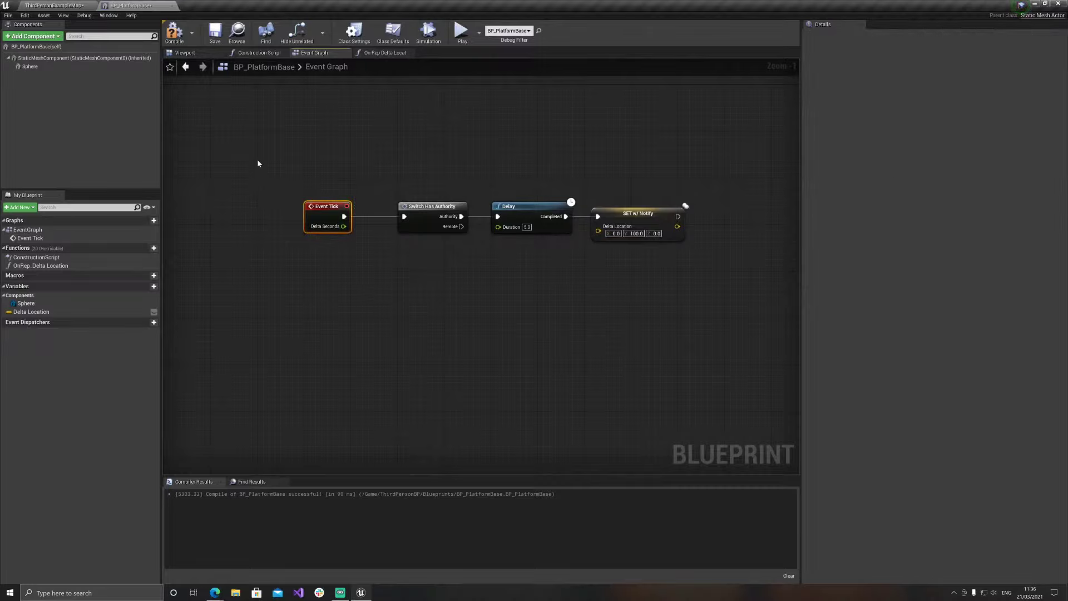
click(174, 32)
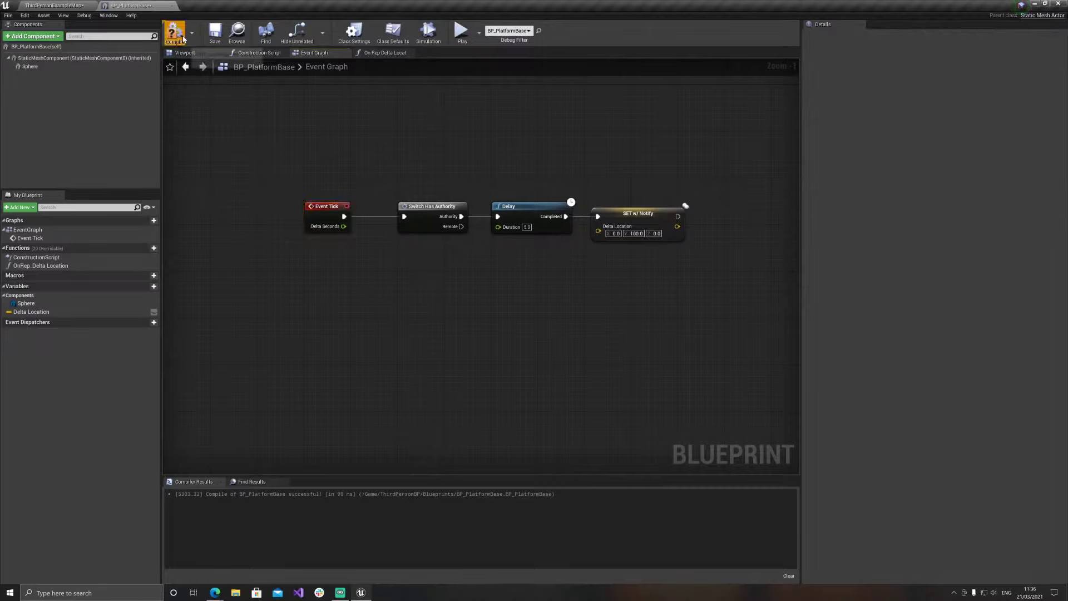
click(54, 5)
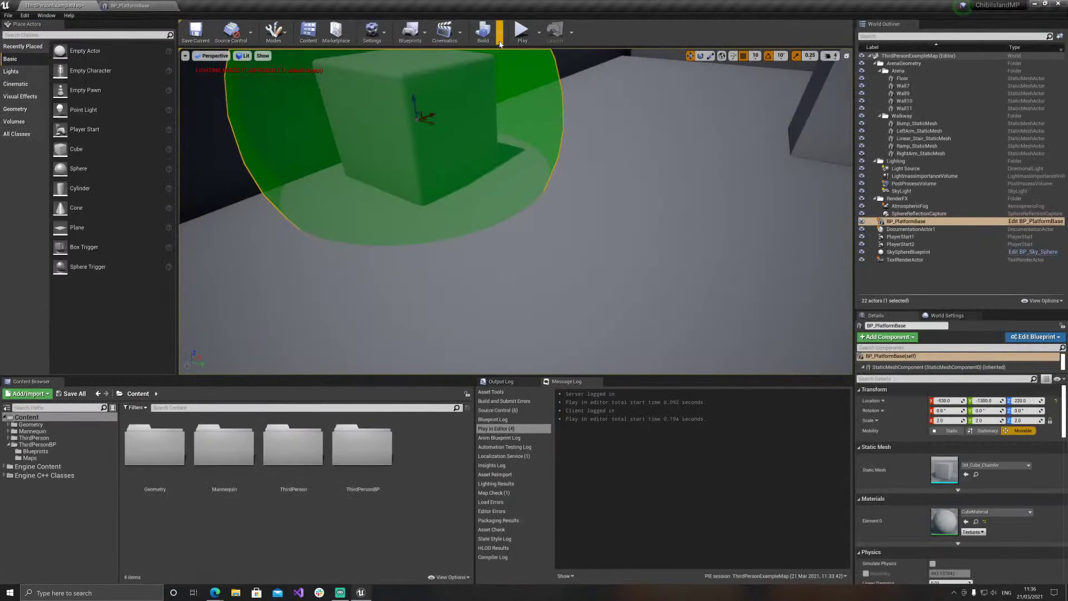
key(alt+p)
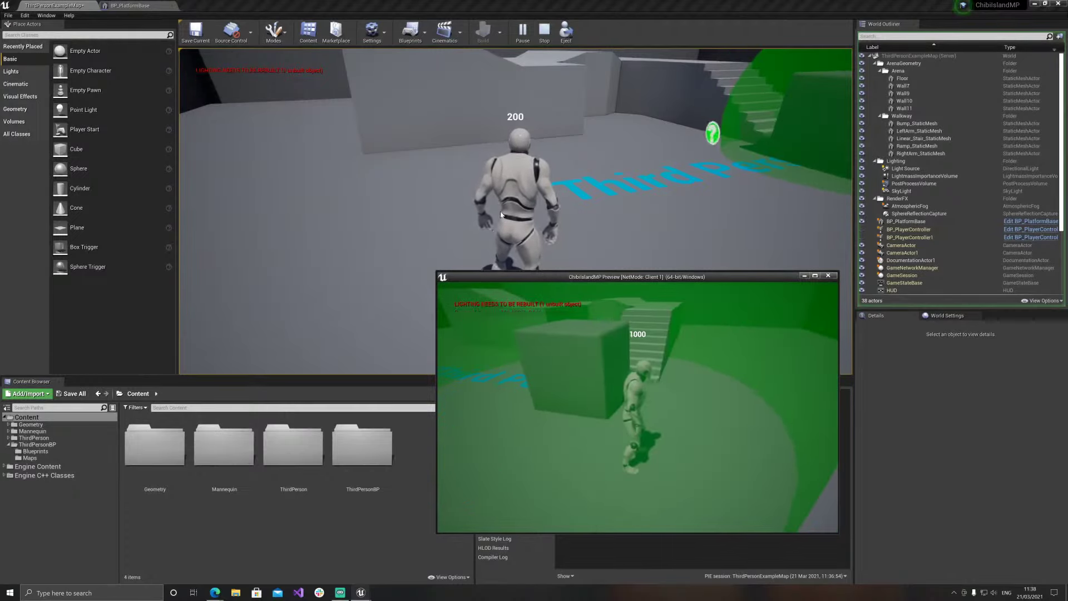
click(500, 215)
key(w)
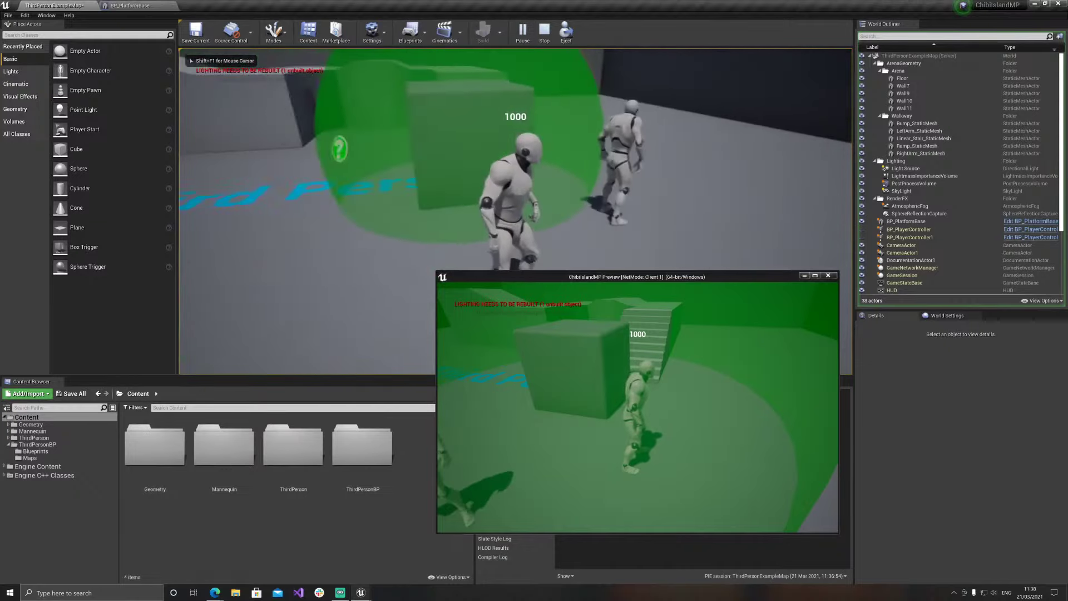
key(w)
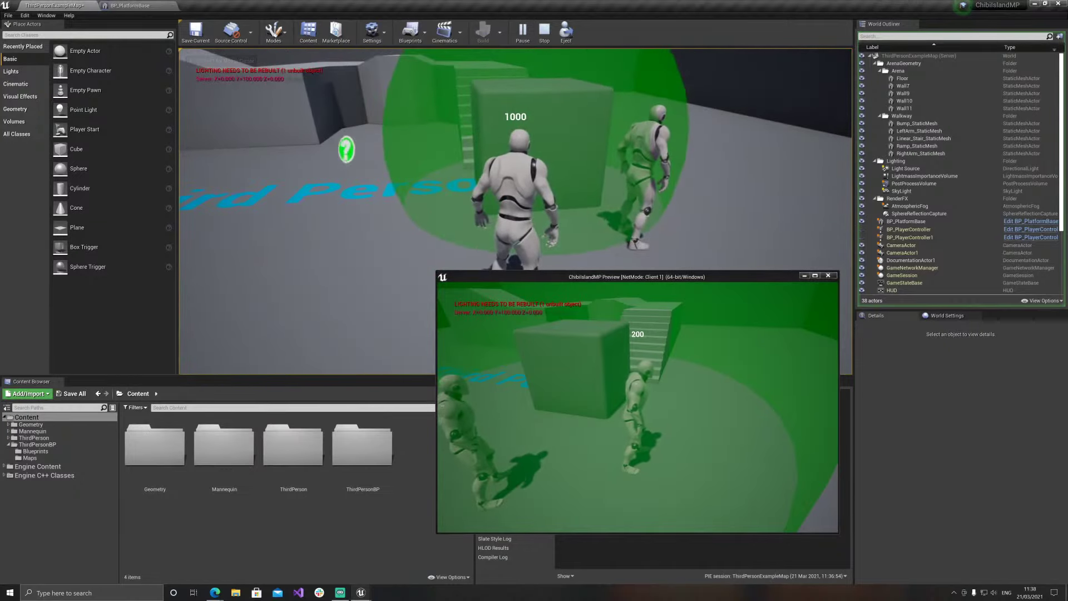
key(shift+F1)
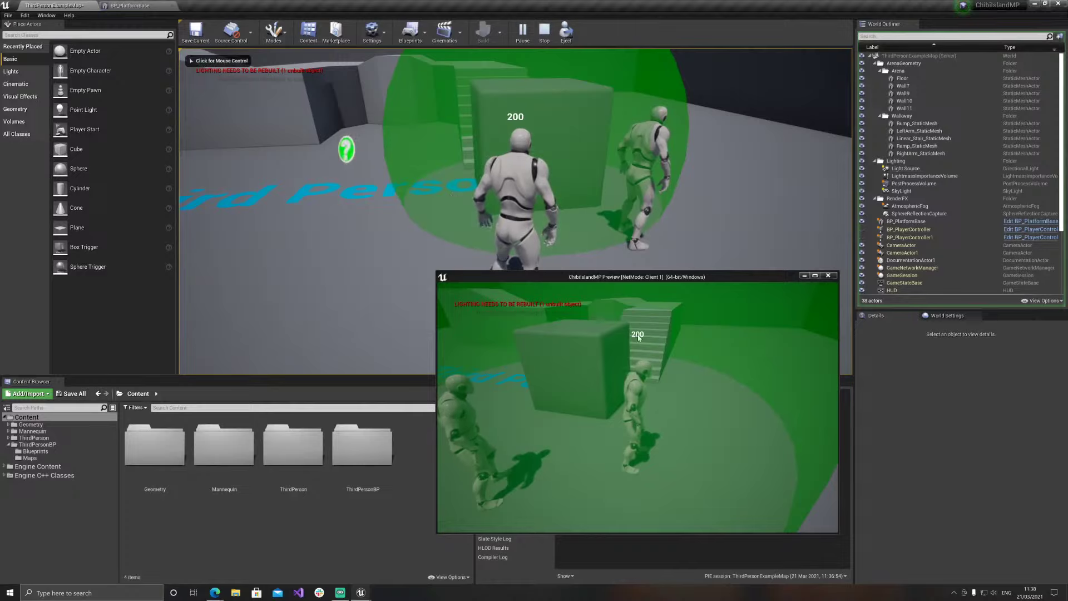
click(639, 338)
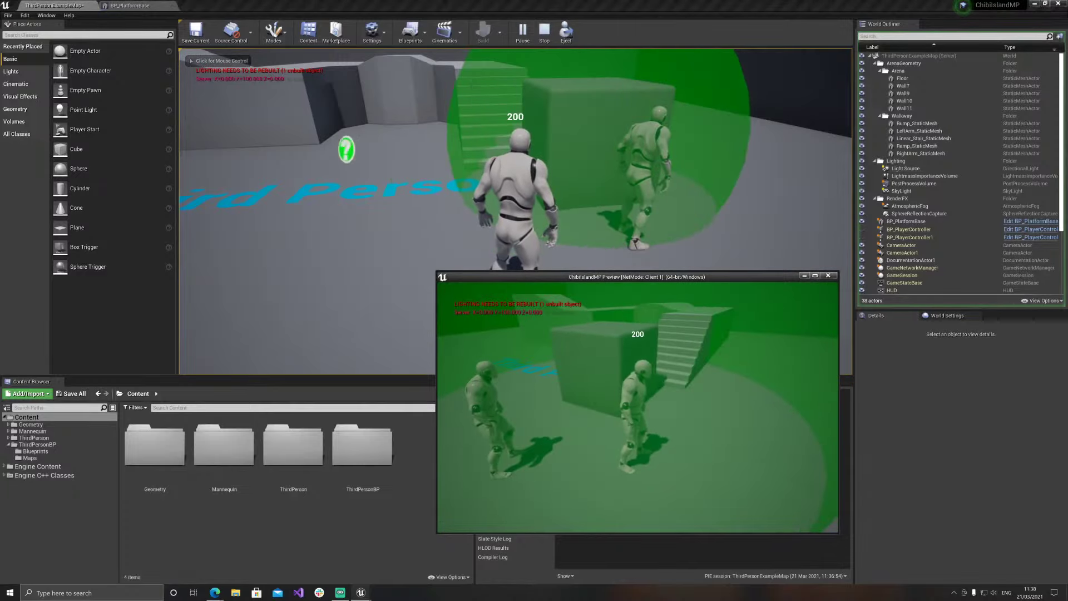
key(Escape)
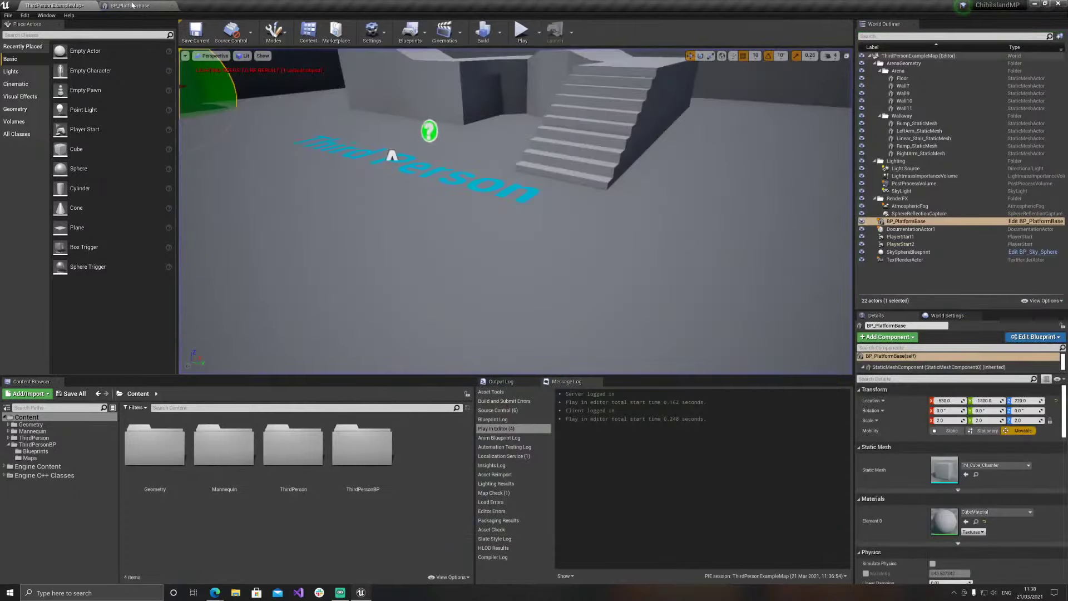
Tick Replicate Movement in BP_PlatformBase's Class Defaults, recompile, and return to the level
click(133, 5)
click(393, 33)
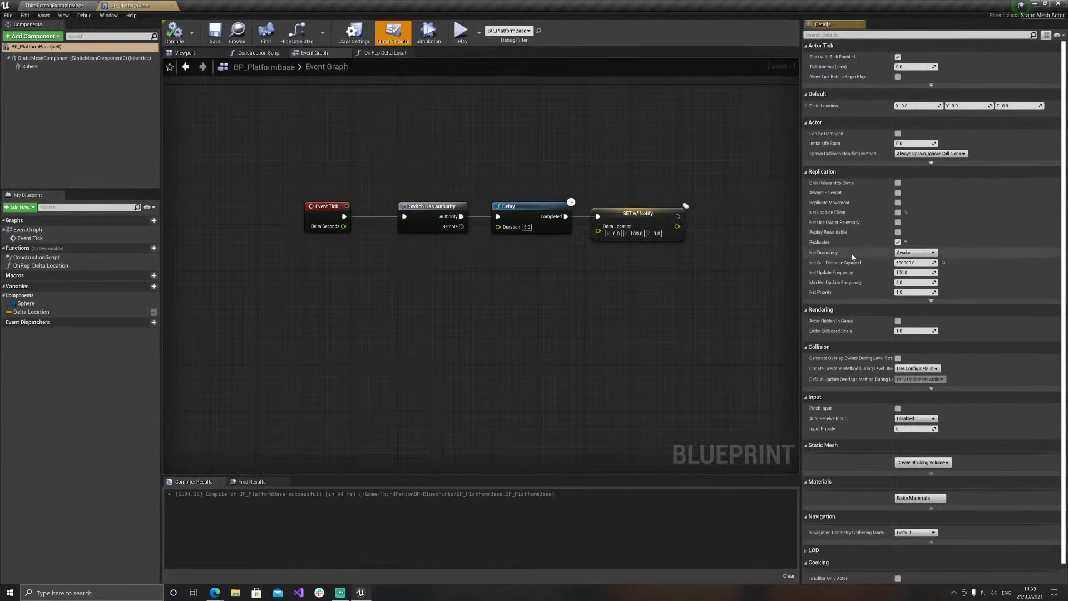
mouse_move(826, 233)
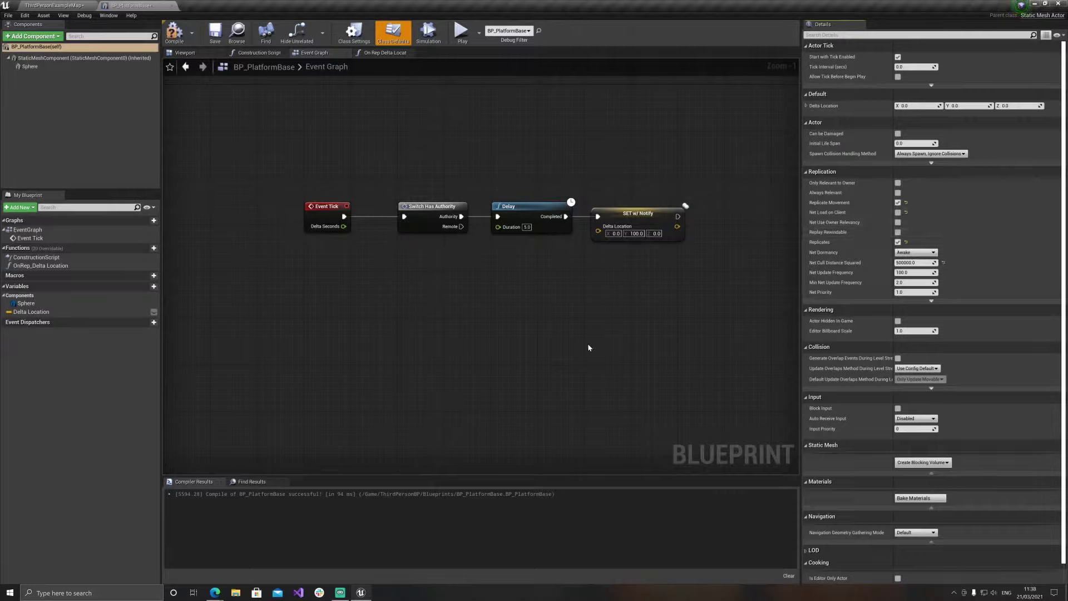
click(174, 32)
click(54, 6)
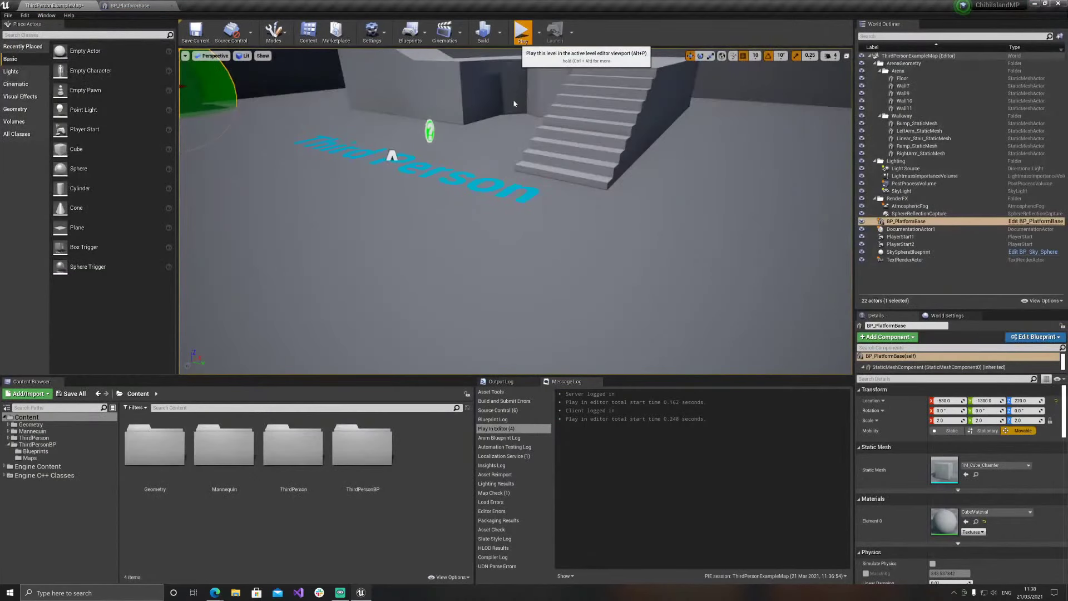
Start a multiplayer PIE session and run the client and server characters across the arena
key(alt+p)
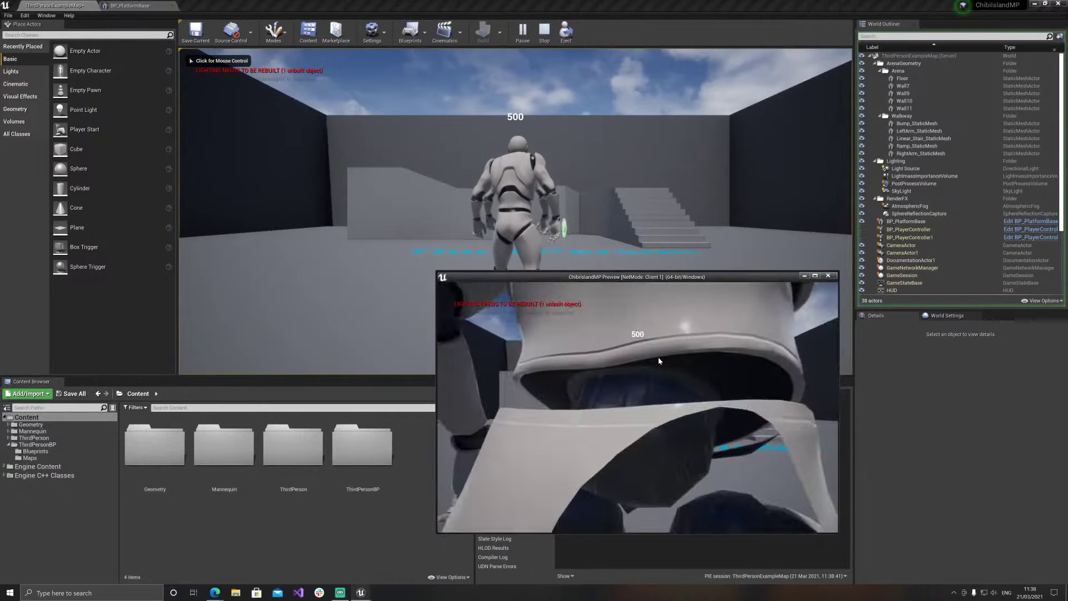
click(659, 362)
key(w)
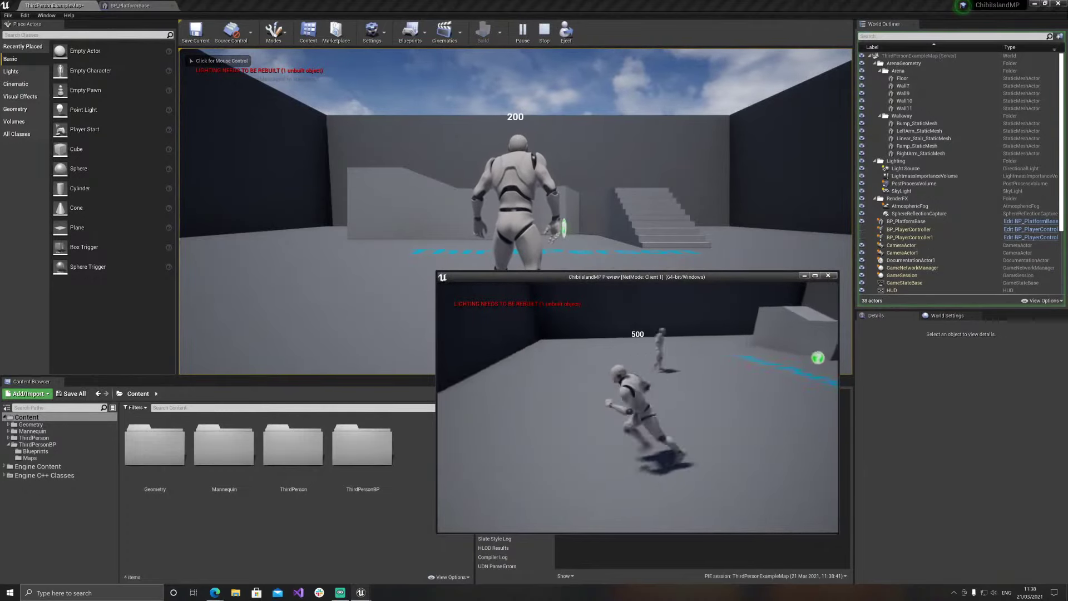
click(412, 251)
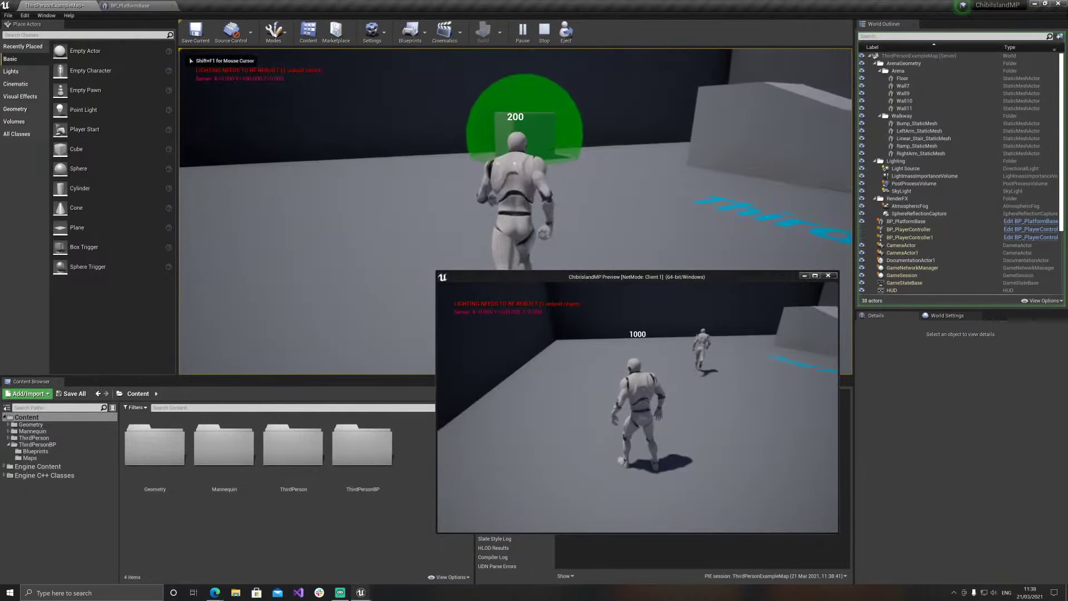
click(640, 434)
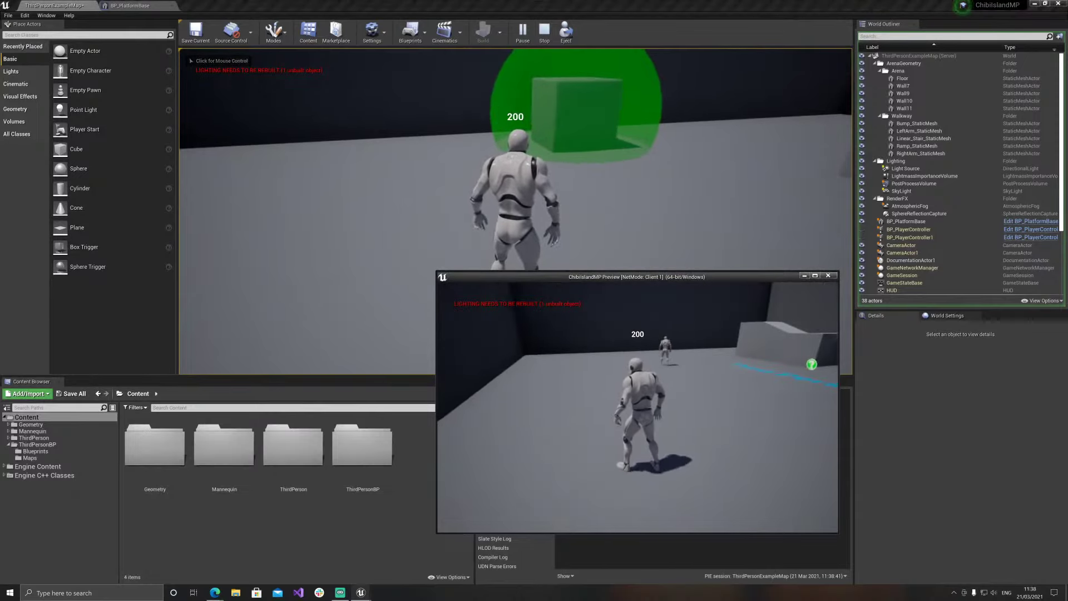
key(w)
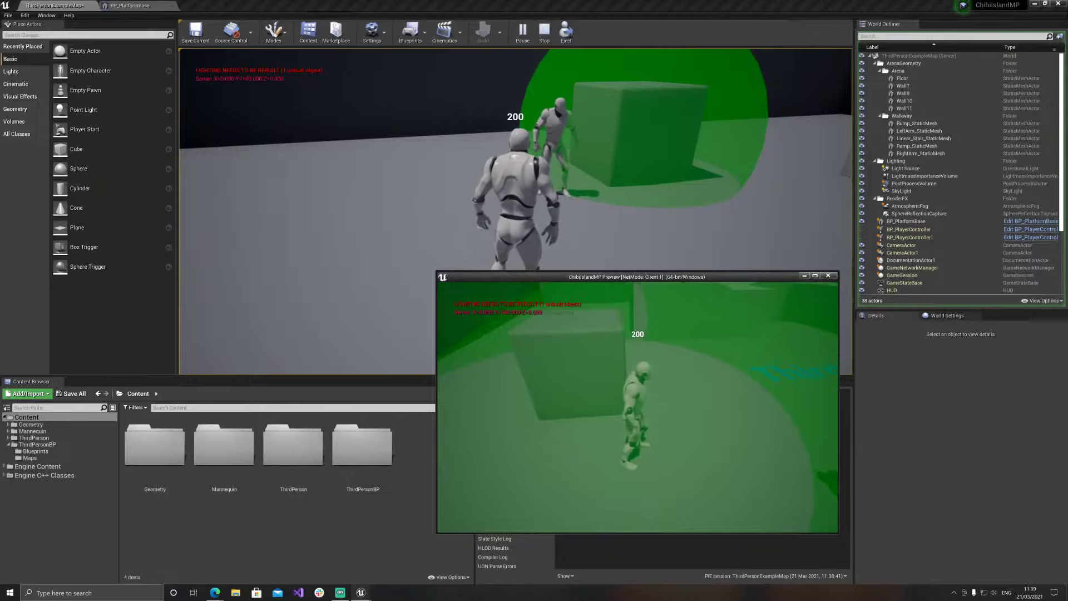
click(612, 234)
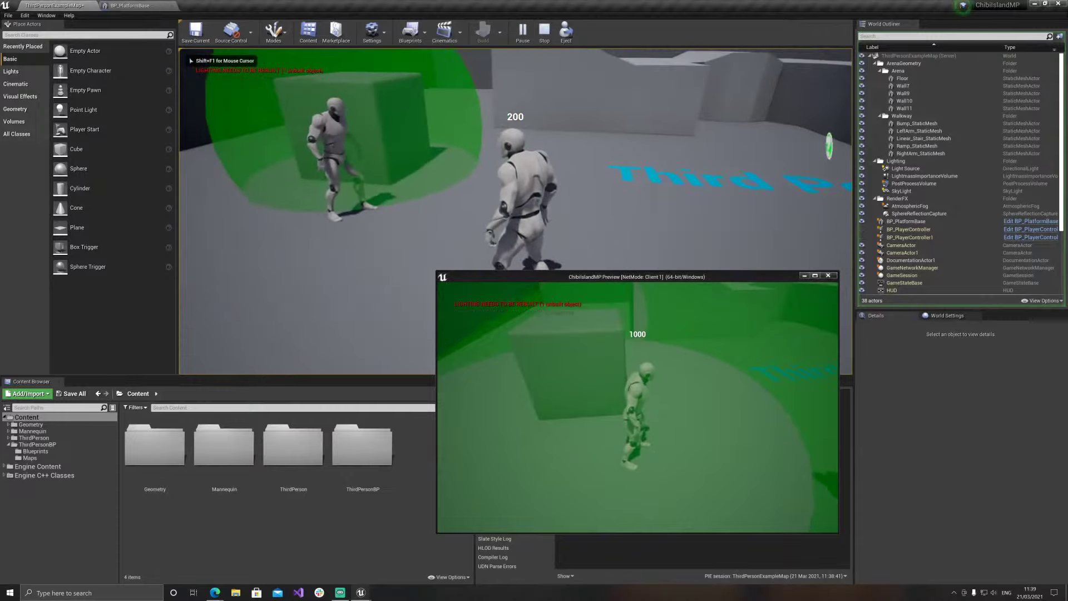
key(w)
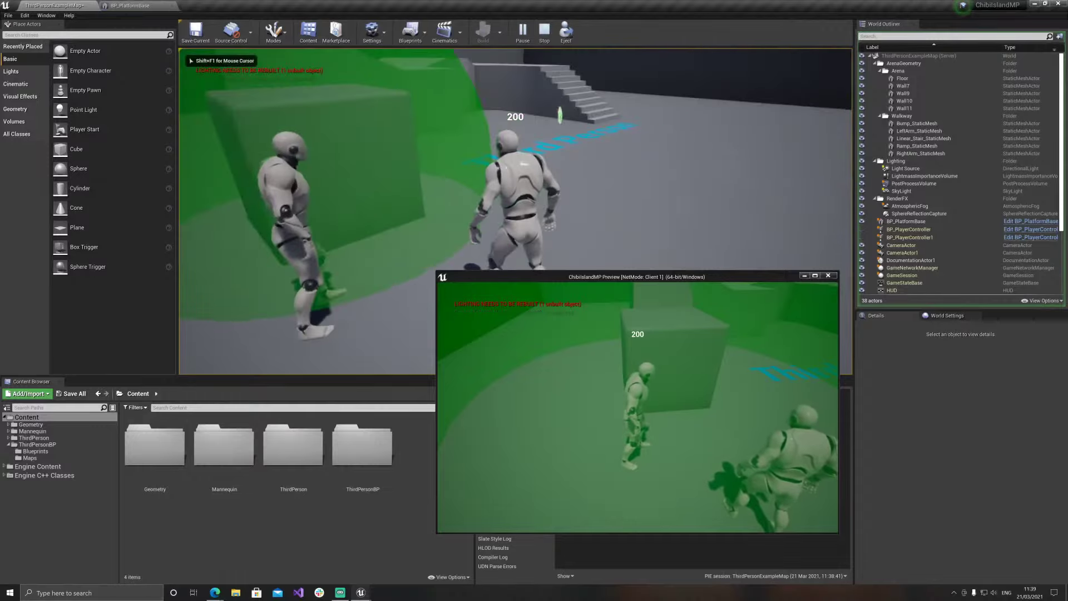
key(shift+F1)
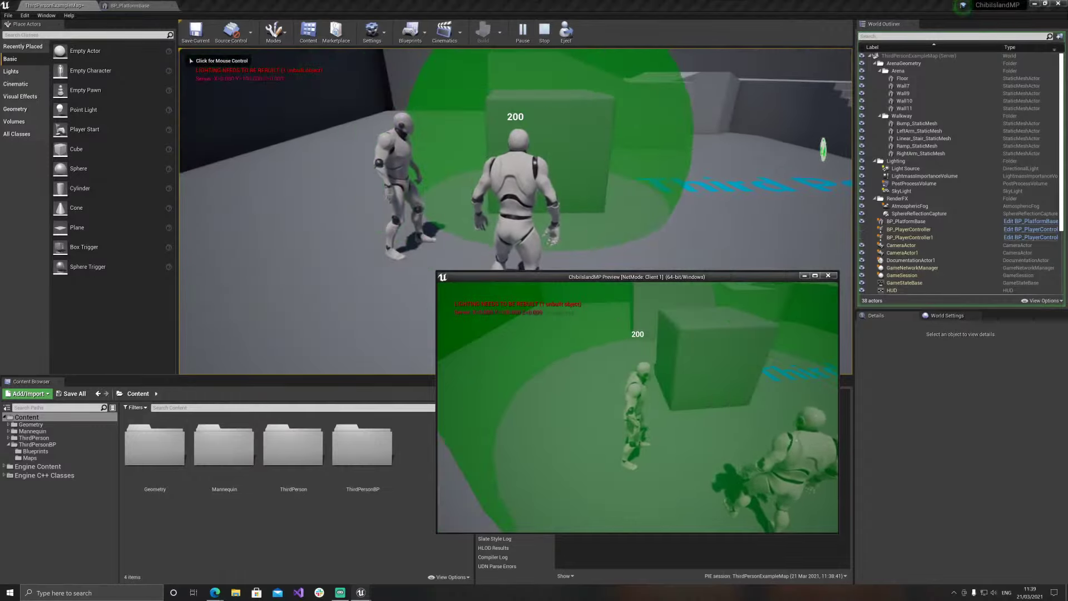
key(w)
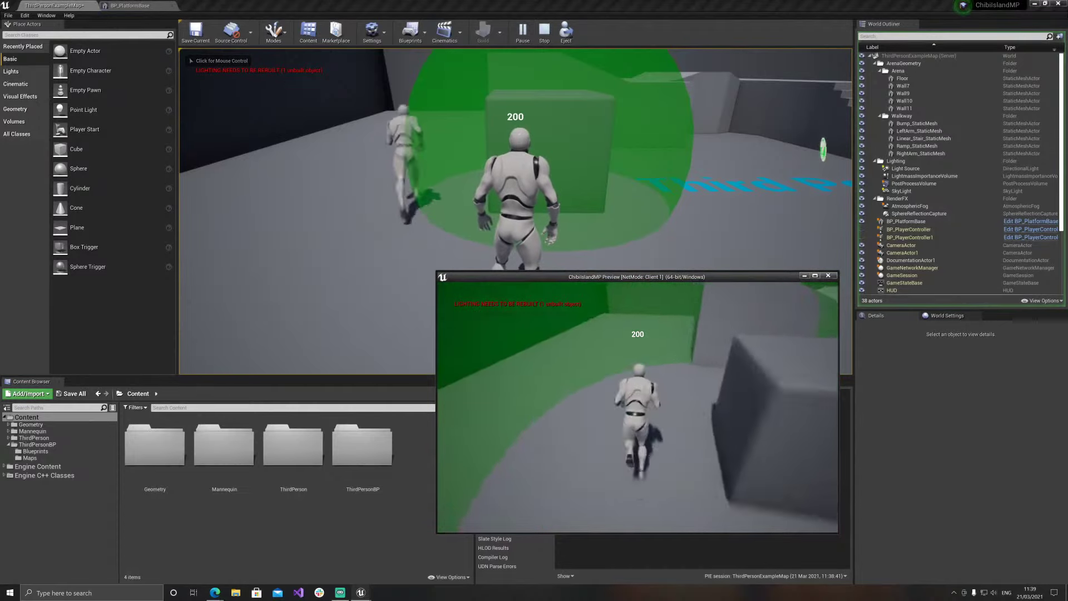
key(w)
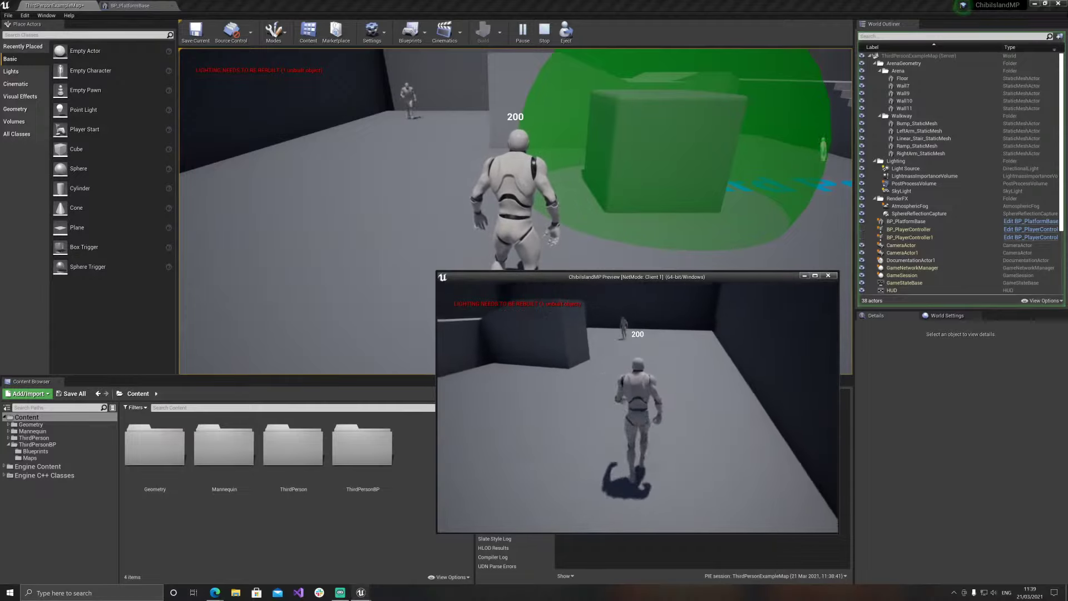
Bring both characters into the green platform zone, then view BP_PlatformBase's Event Graph
click(572, 182)
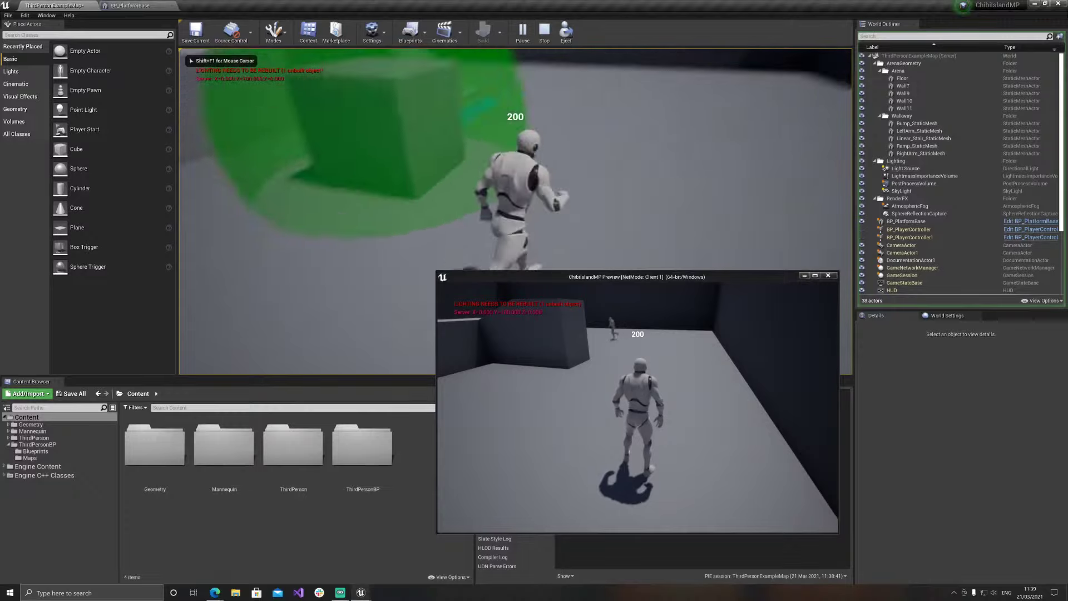
key(w)
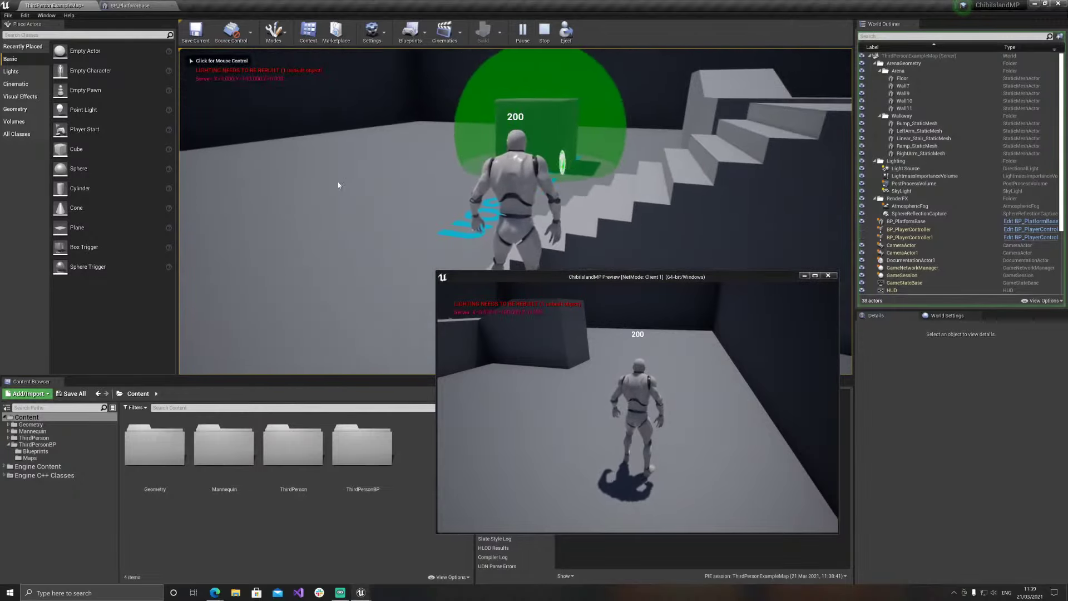
click(689, 394)
key(w)
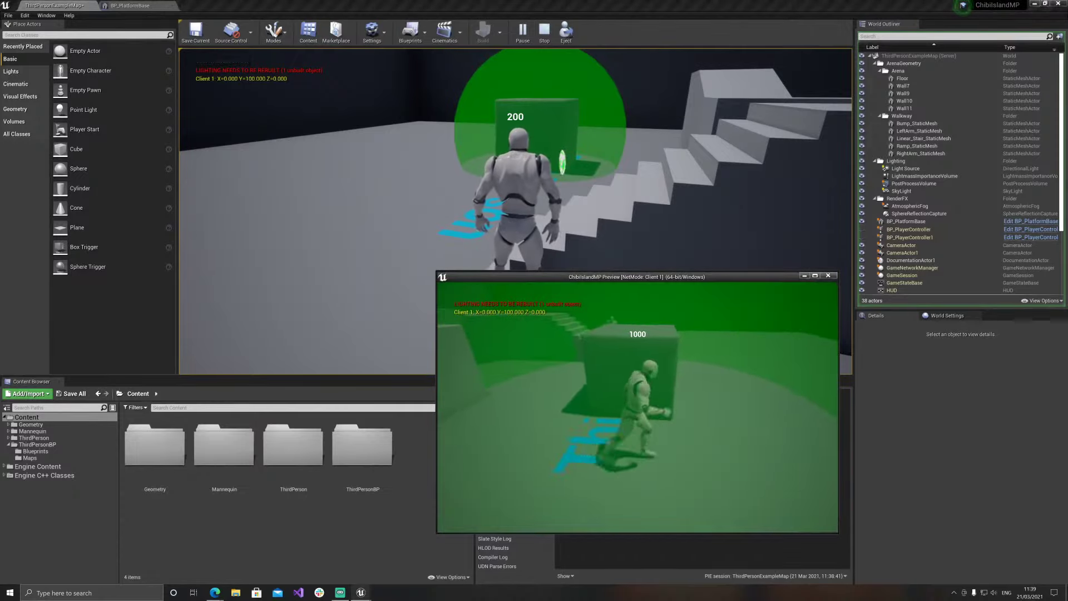
key(w)
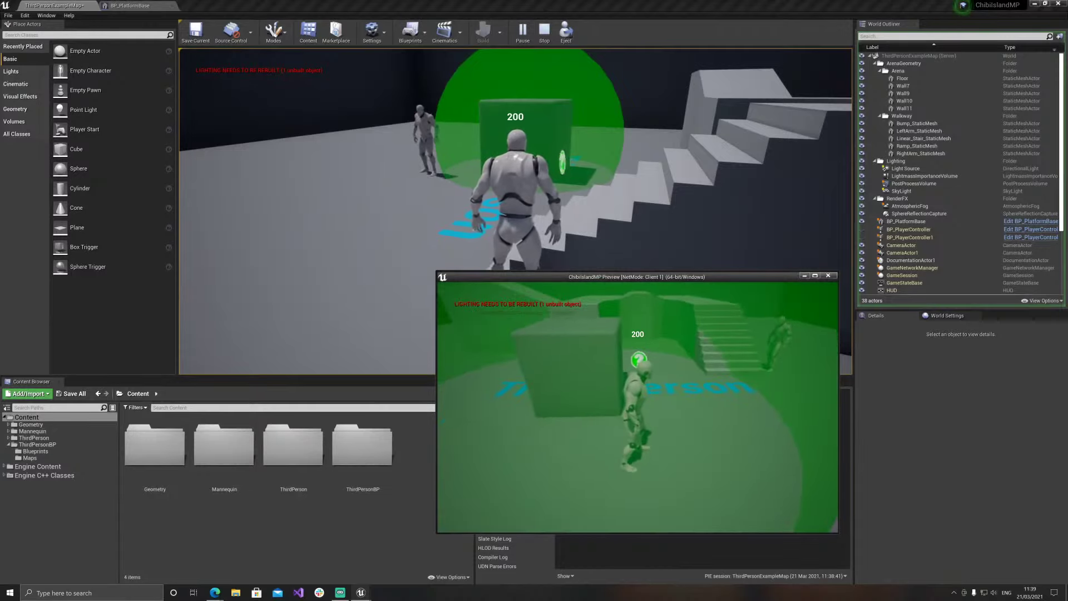
click(522, 202)
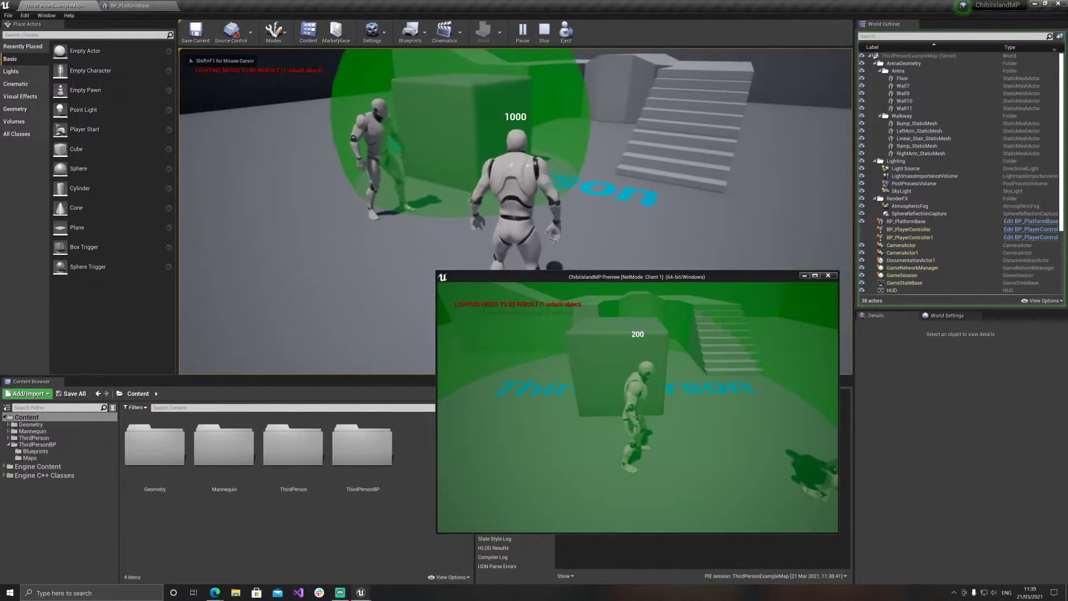
key(shift+F1)
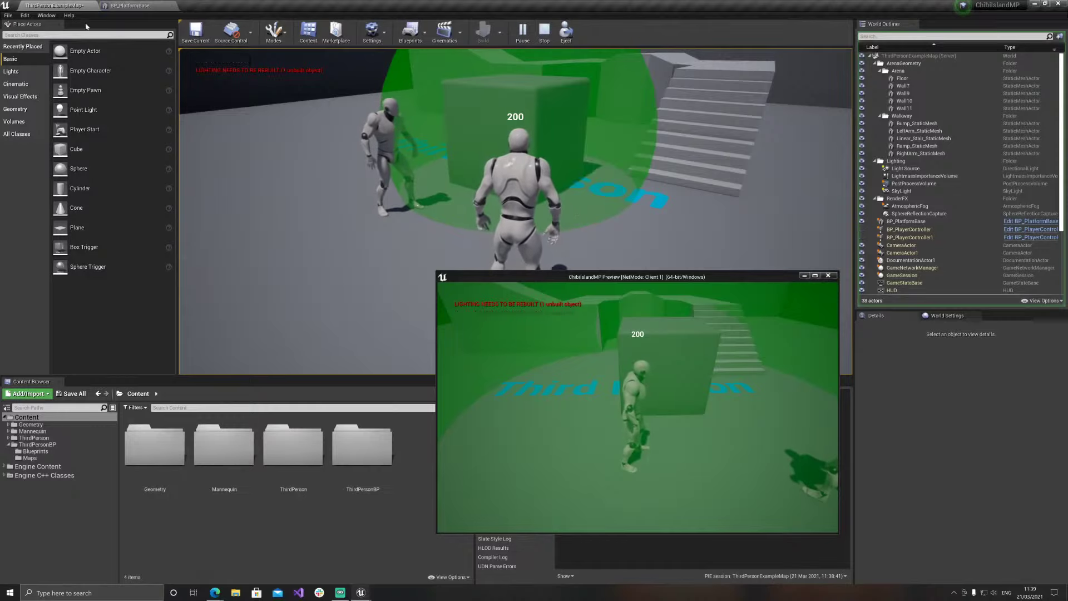
click(1031, 221)
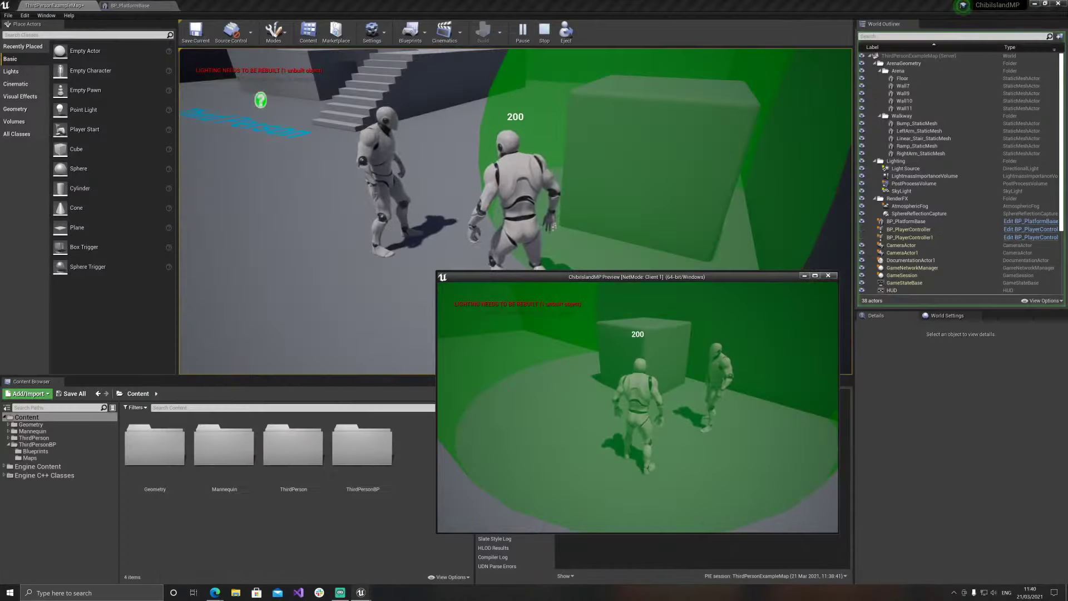
Return to the ThirdPersonExampleMap editor and stop the multiplayer play session
click(54, 5)
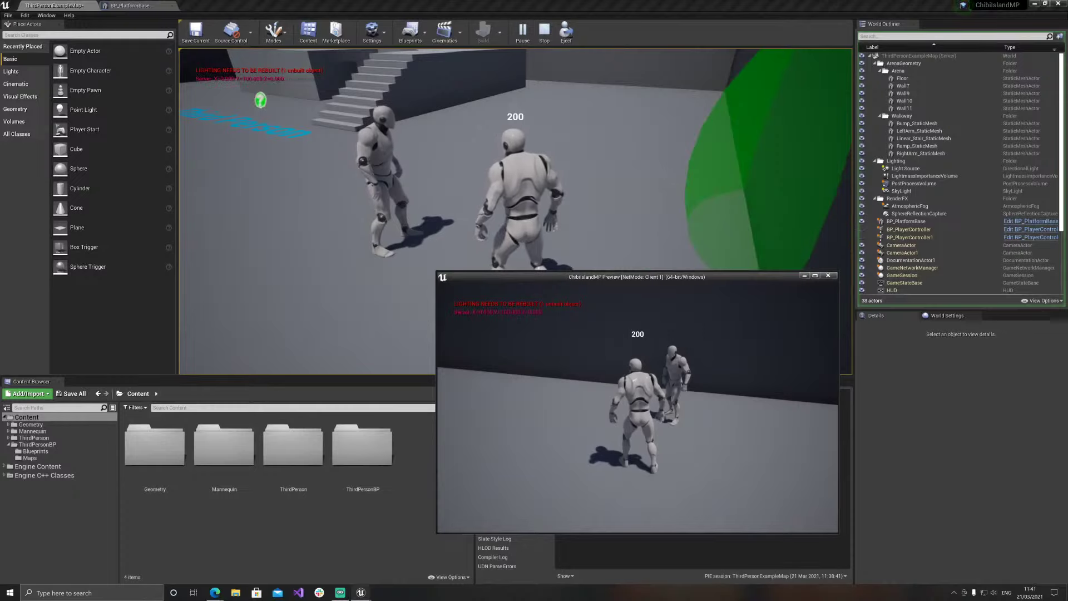
key(Escape)
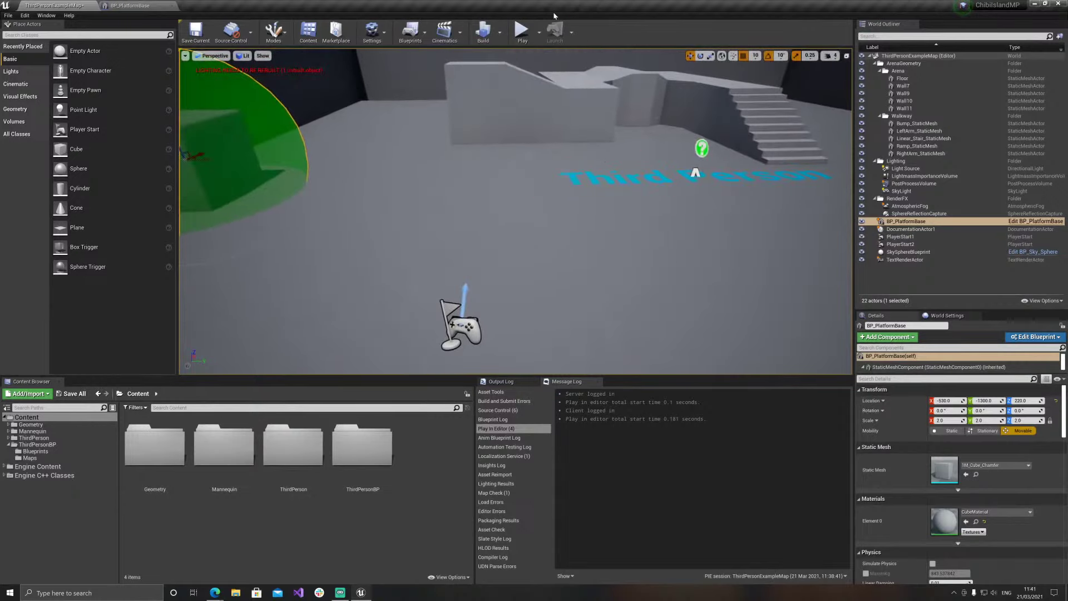
click(532, 29)
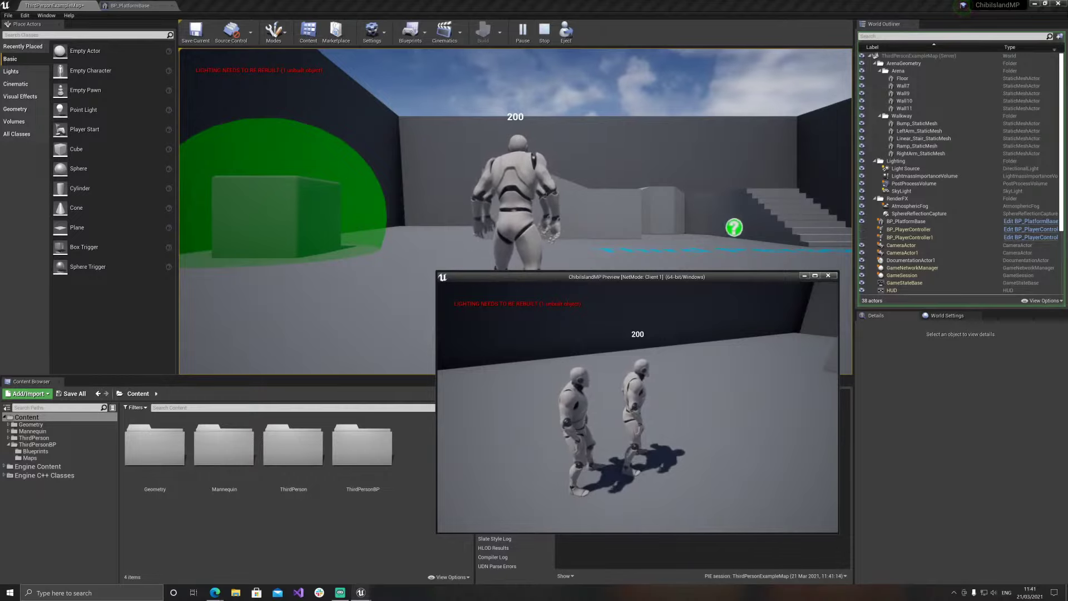
key(w)
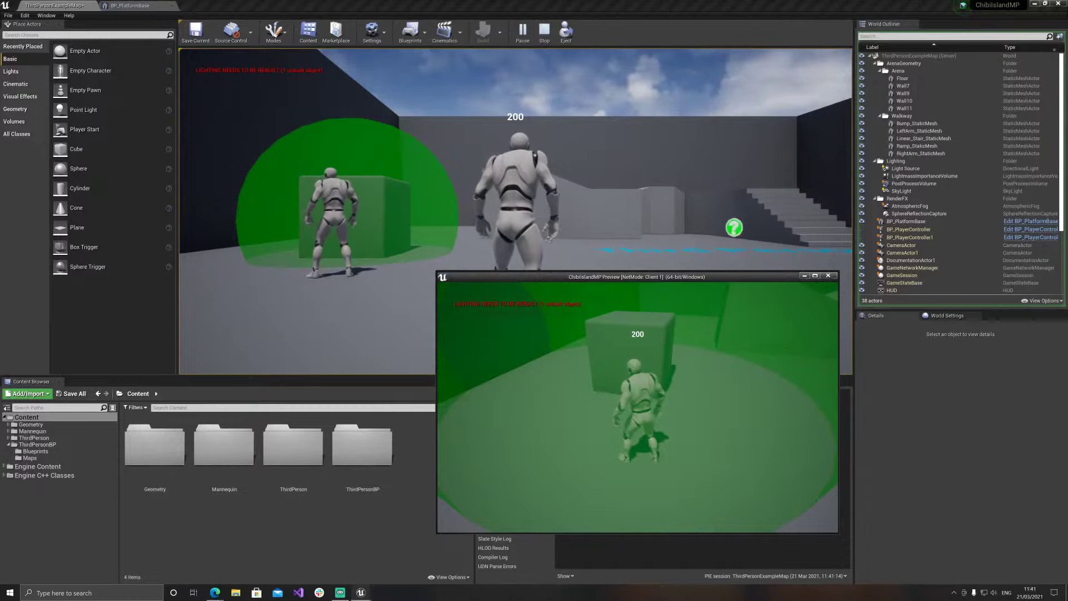
key(d)
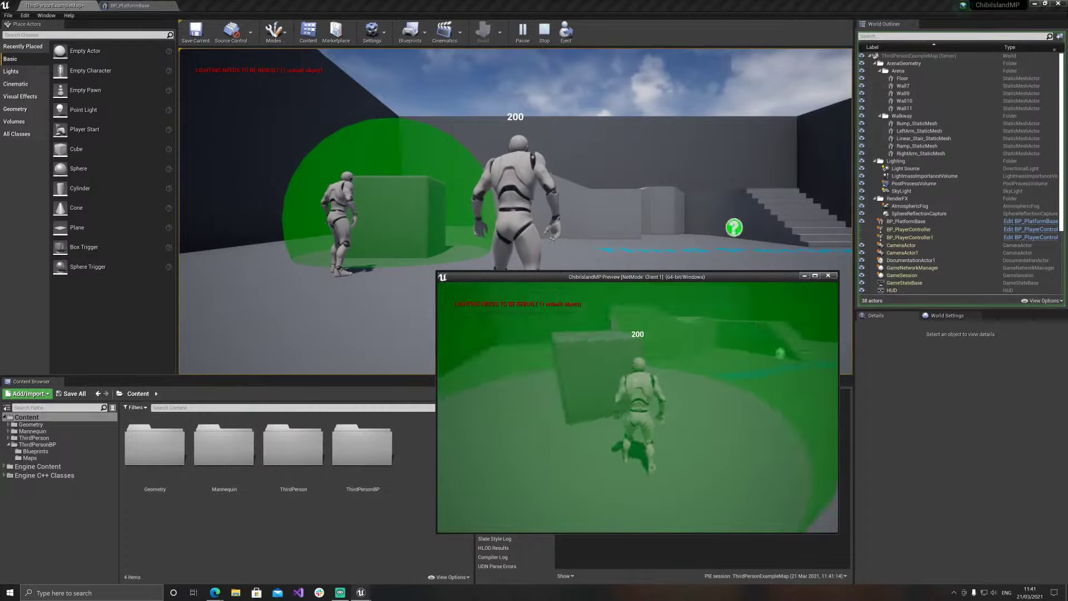
key(w)
key(a)
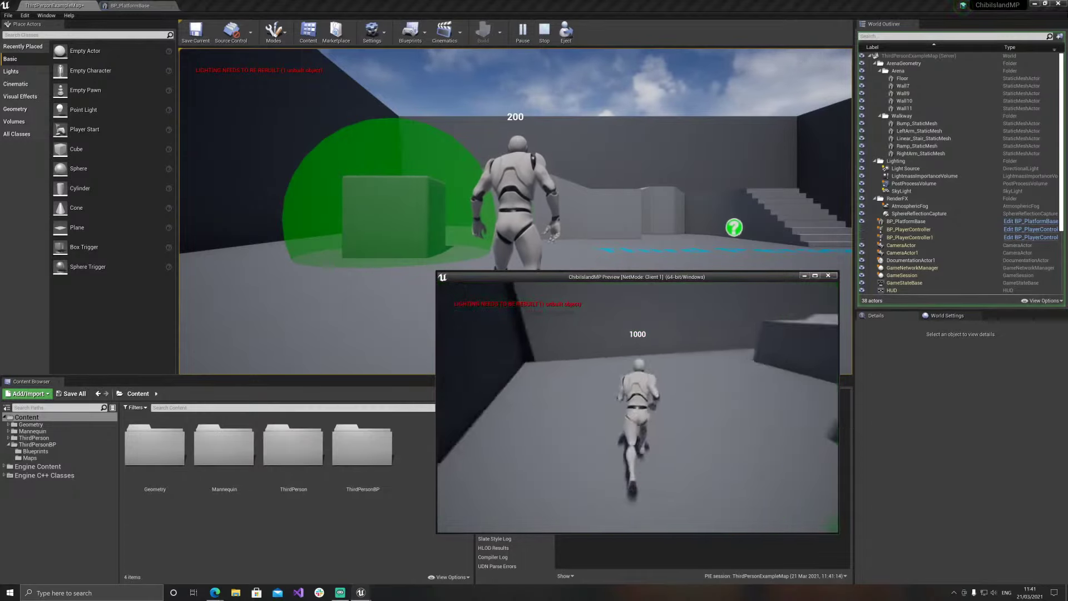
key(w)
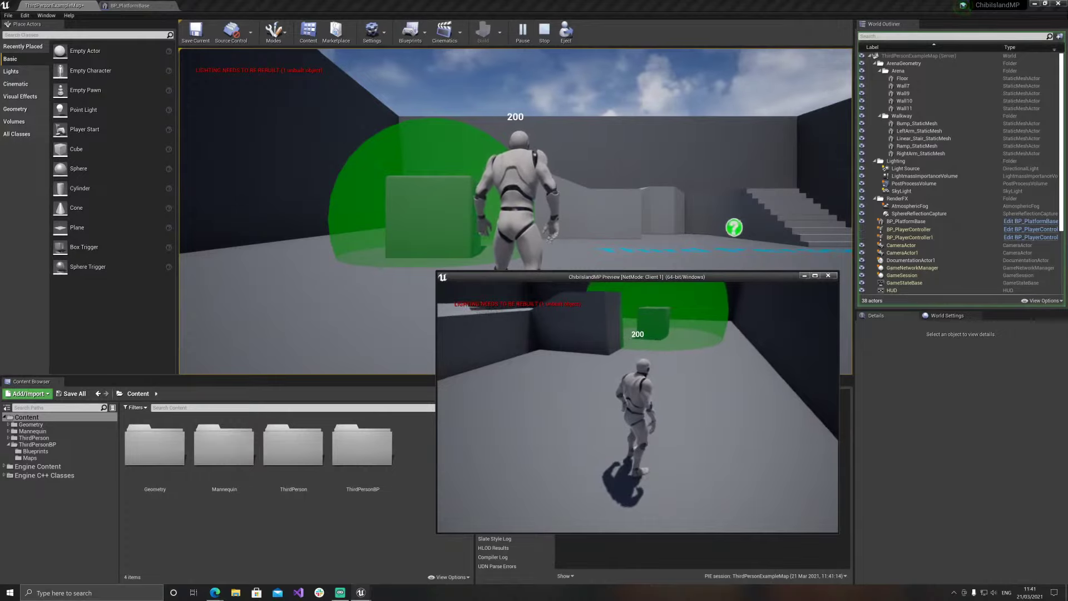
key(w)
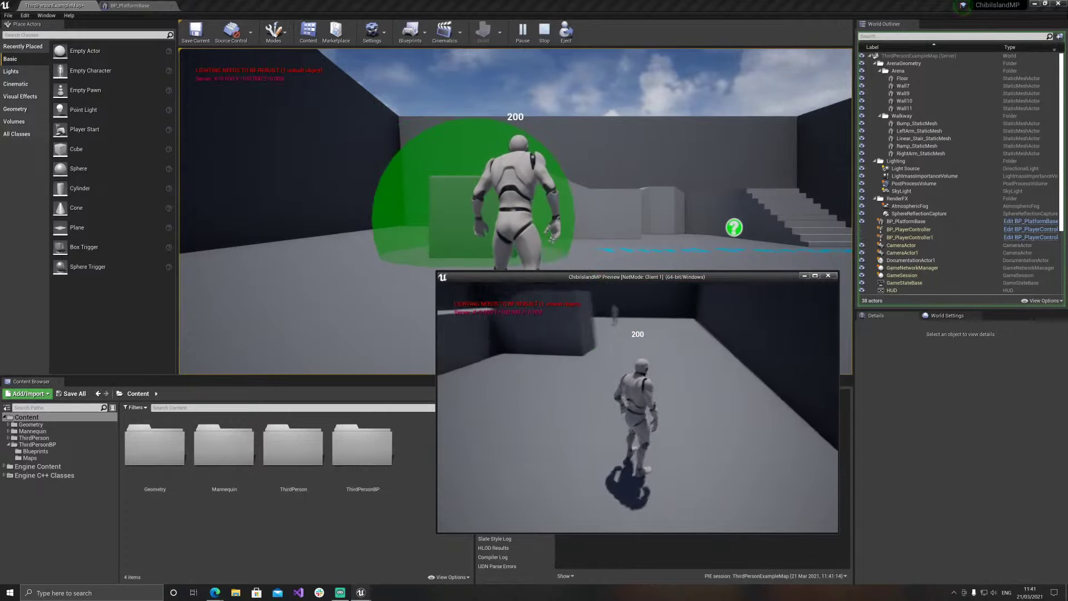
key(s)
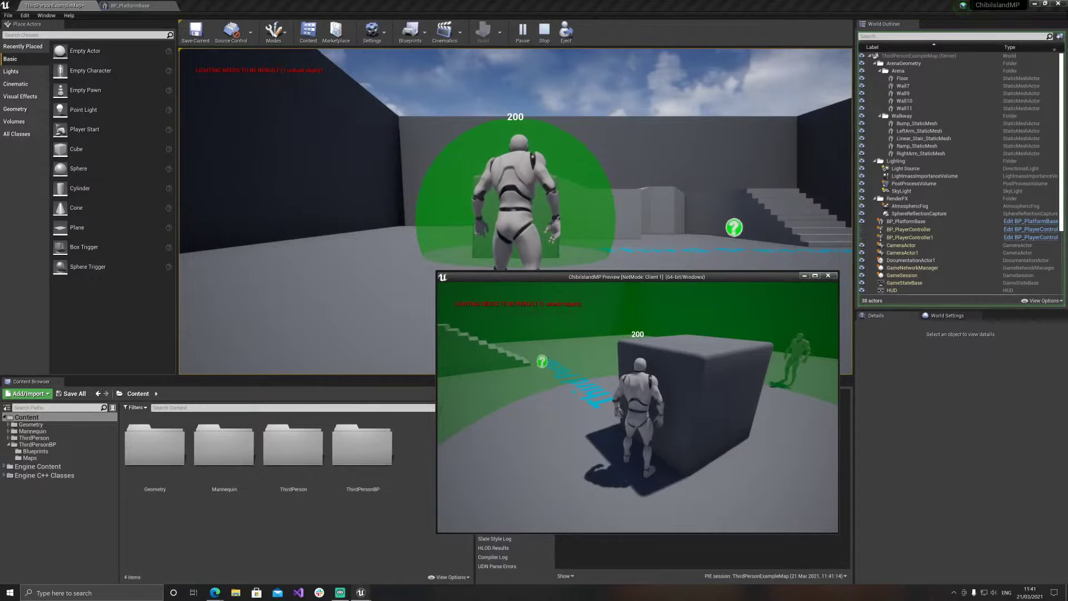
key(d)
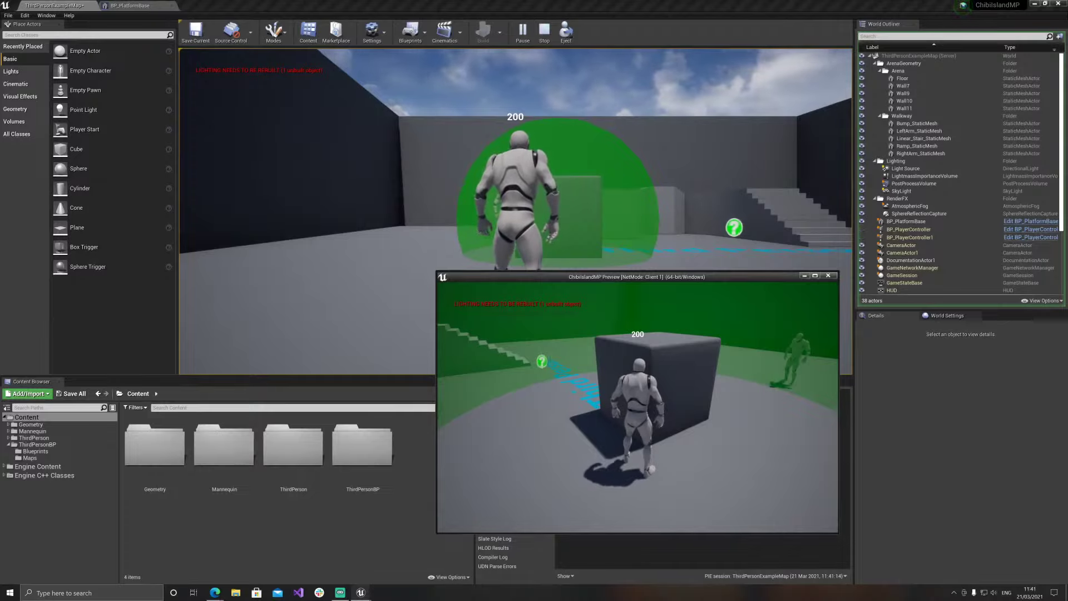
key(d)
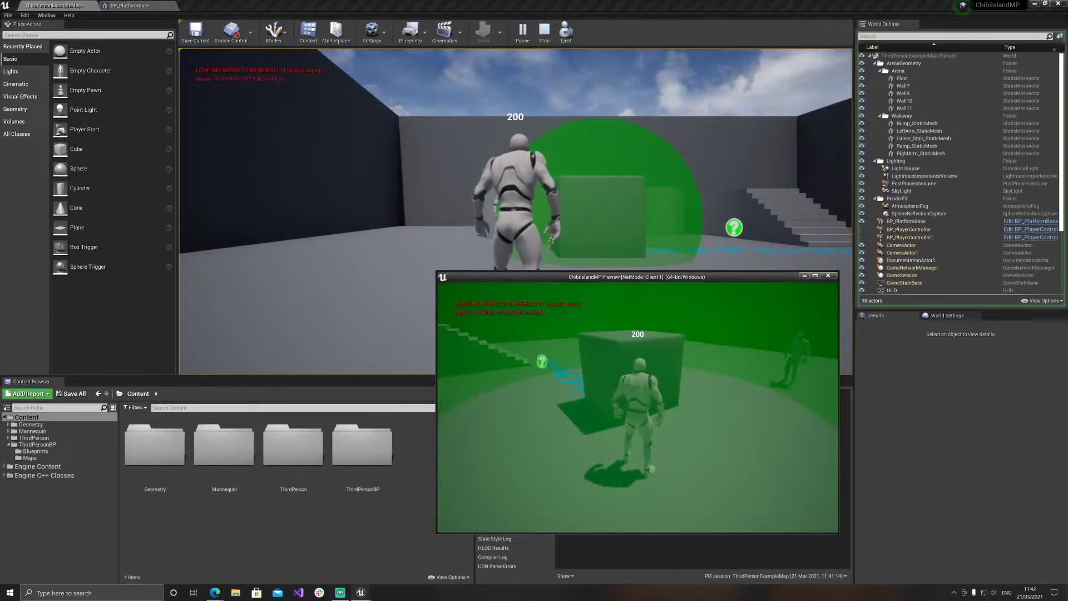
key(d)
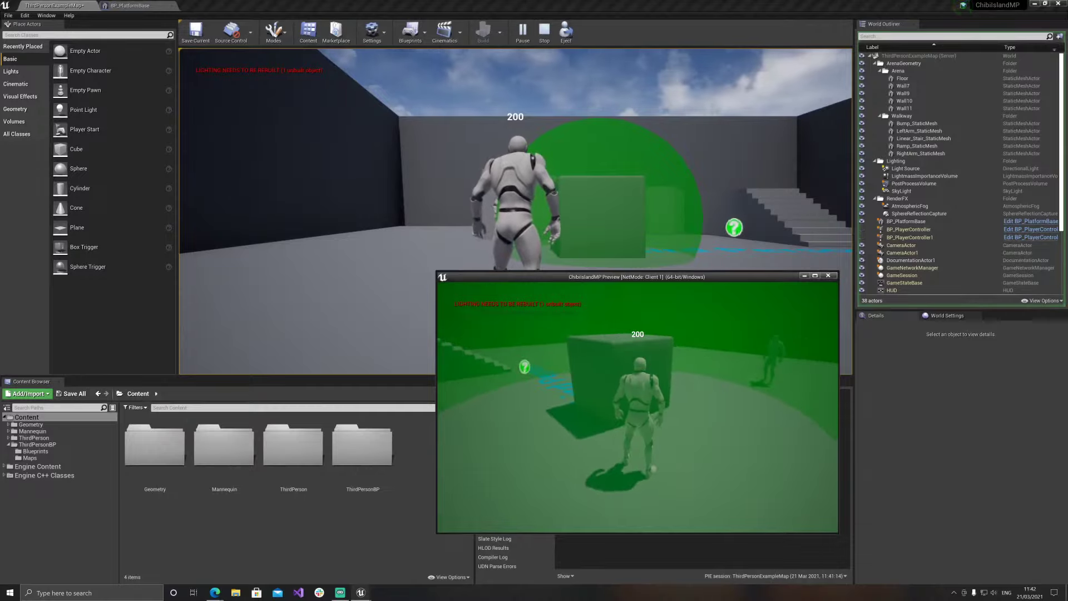
key(w)
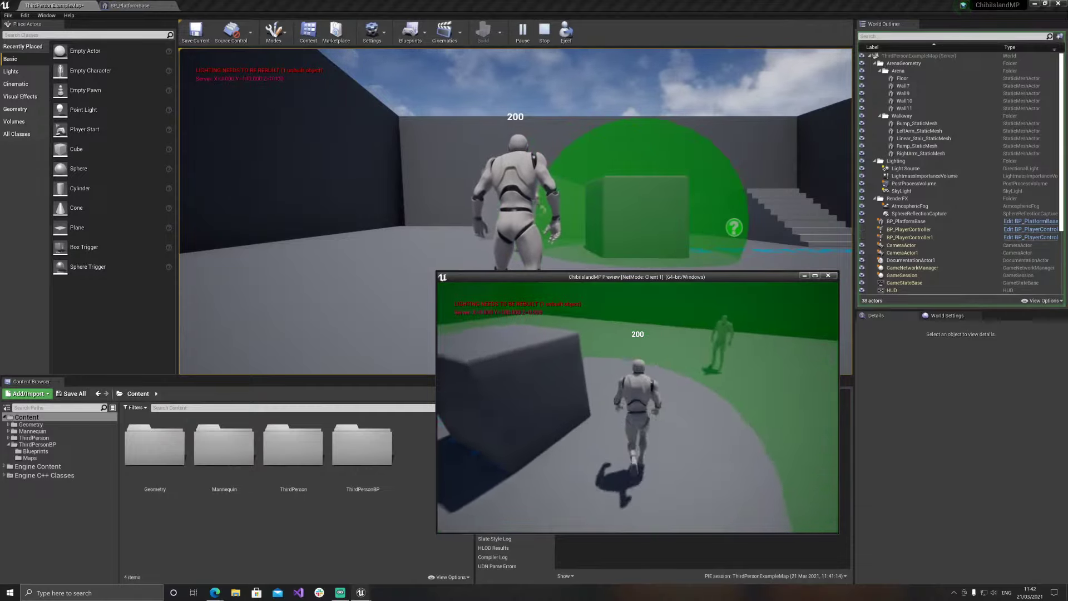
key(w)
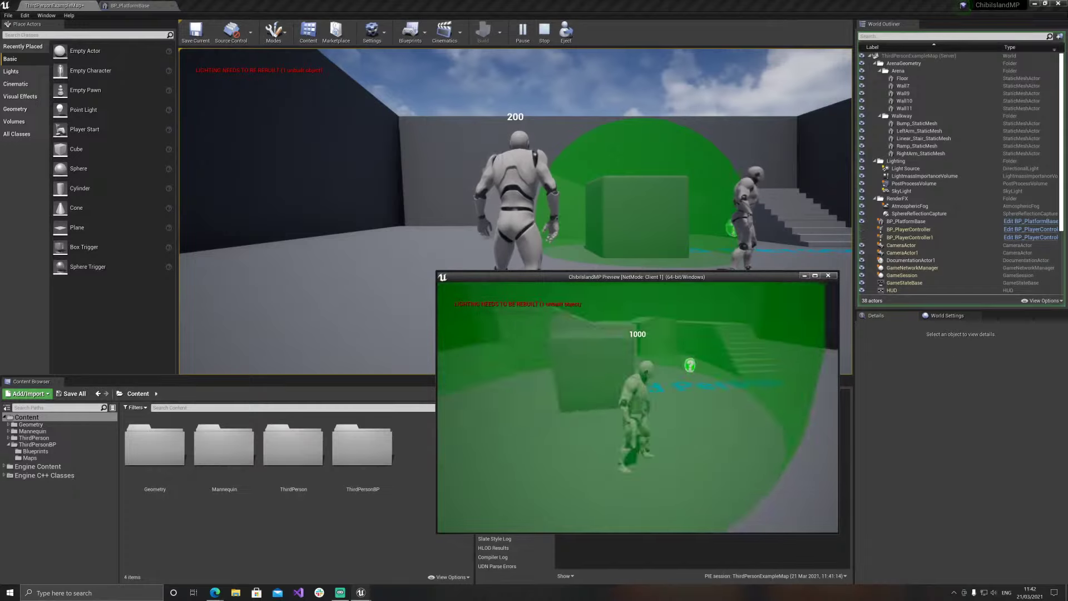
key(w)
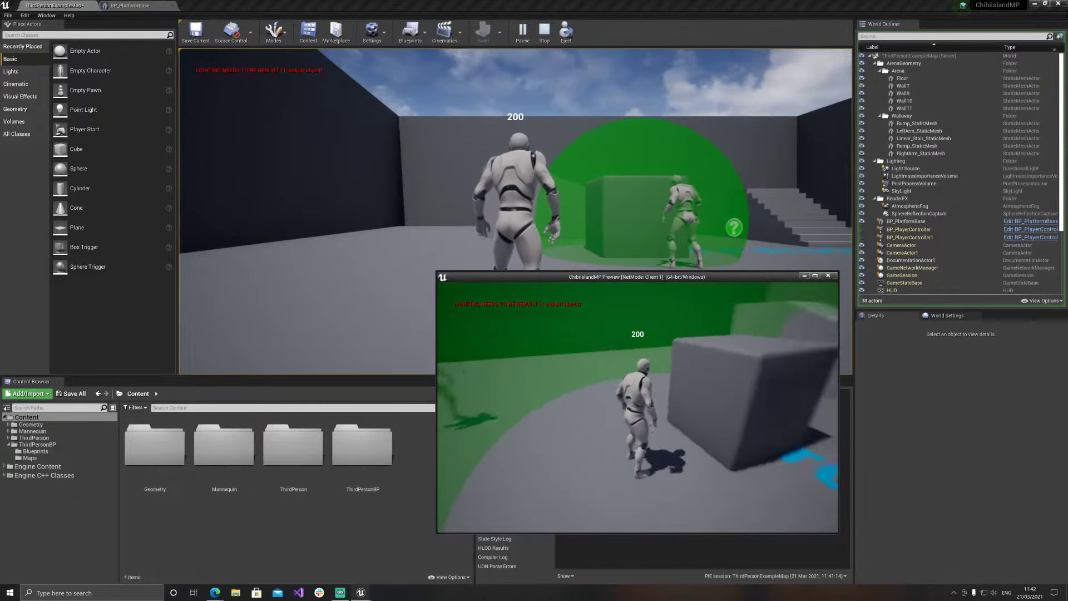
key(w)
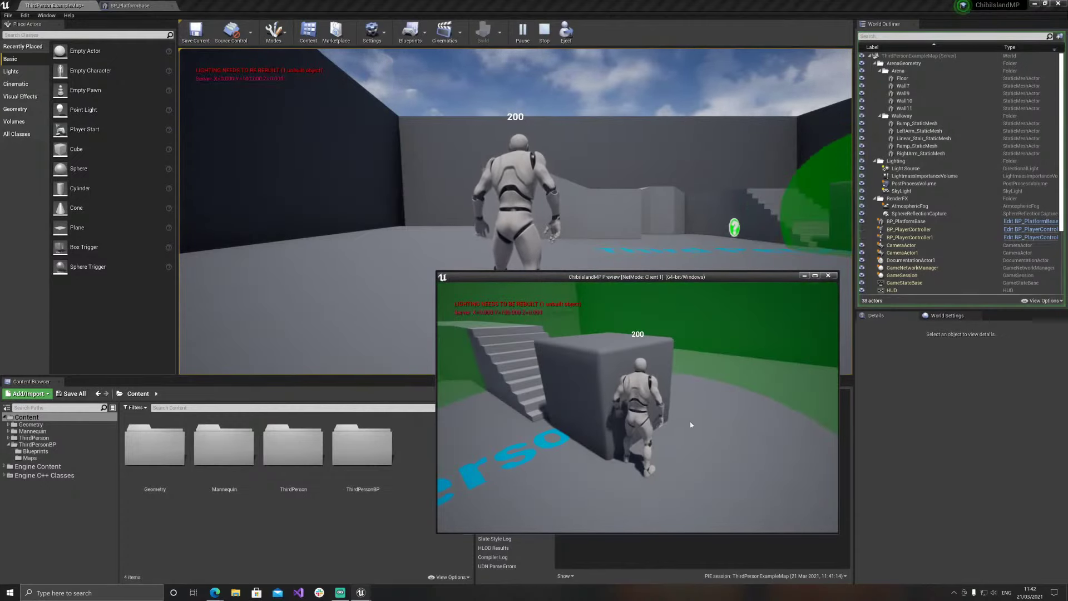
key(Escape)
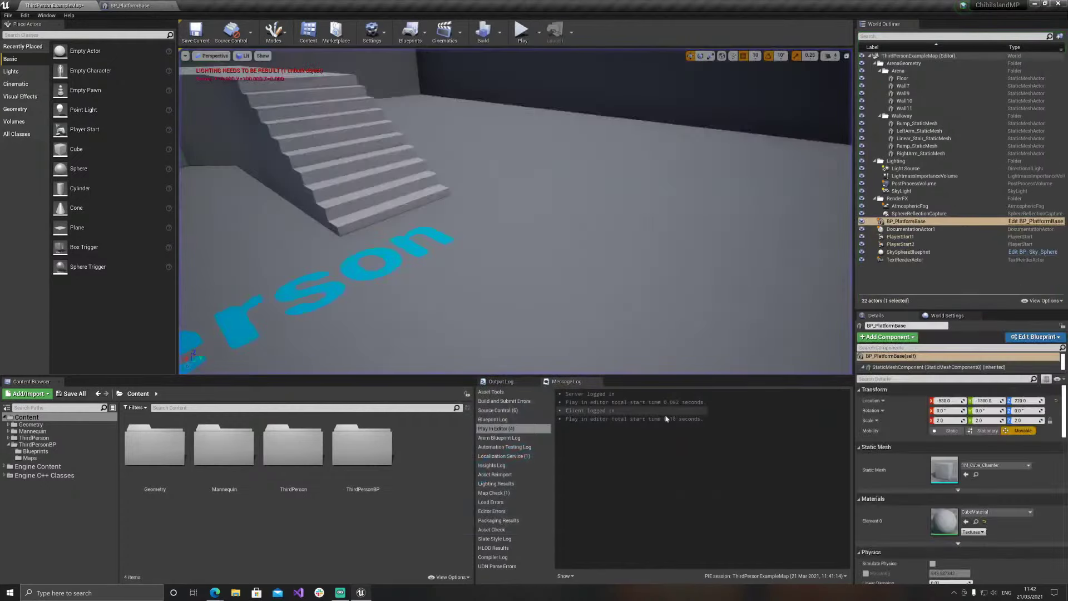